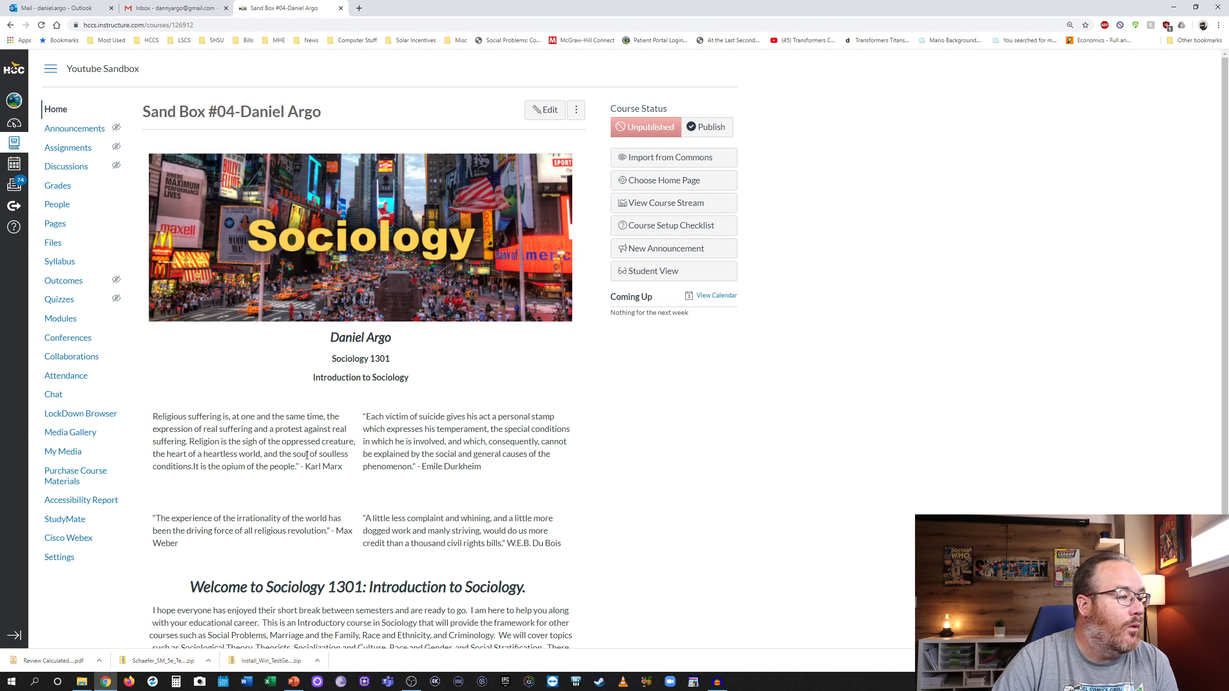
Step: Open McGraw-Hill Connect in a new browser tab and sign in to the instructor account
click(359, 8)
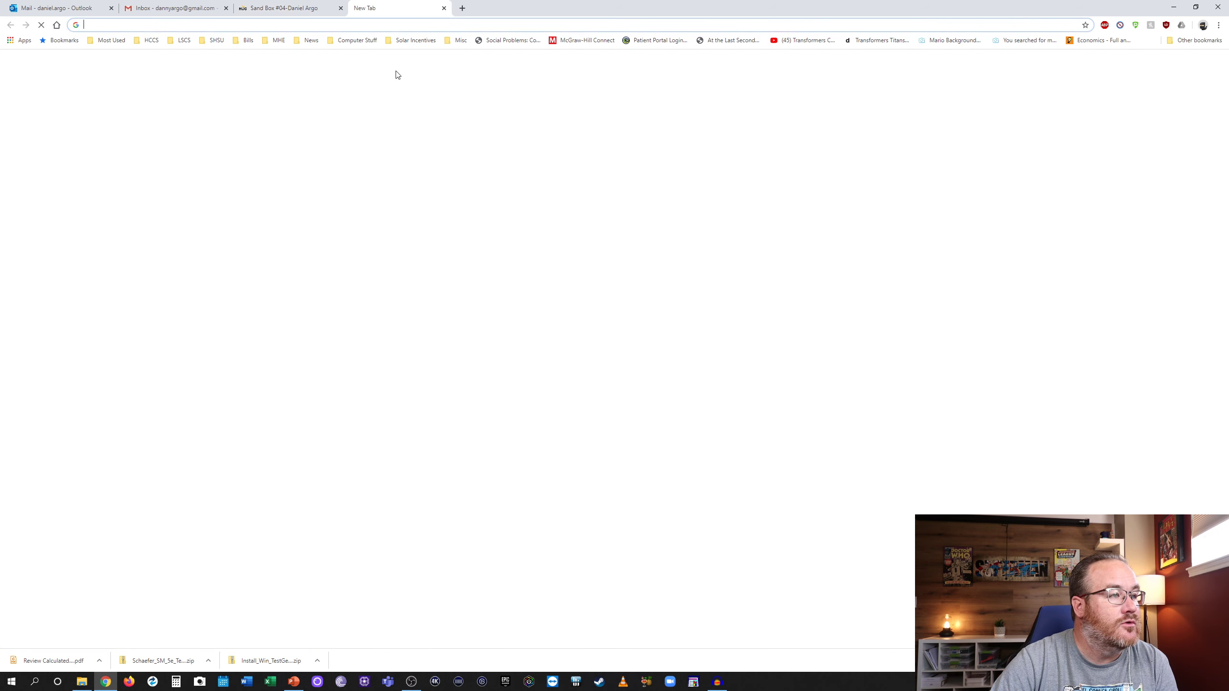
click(585, 42)
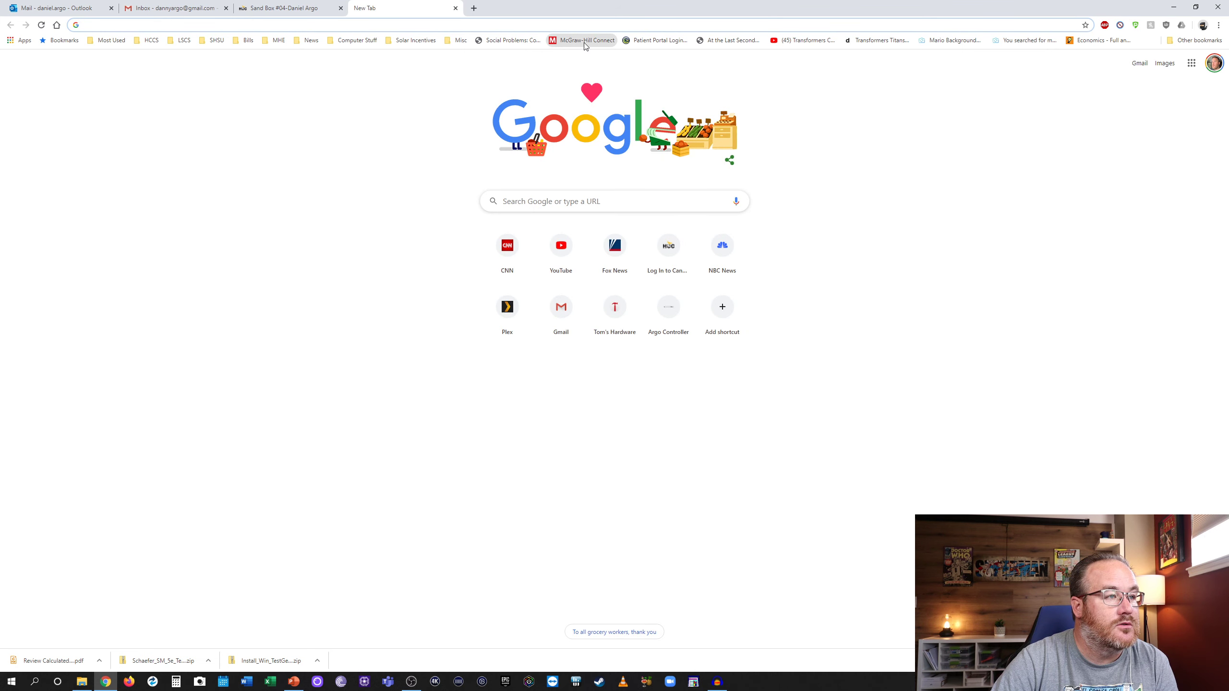
click(609, 293)
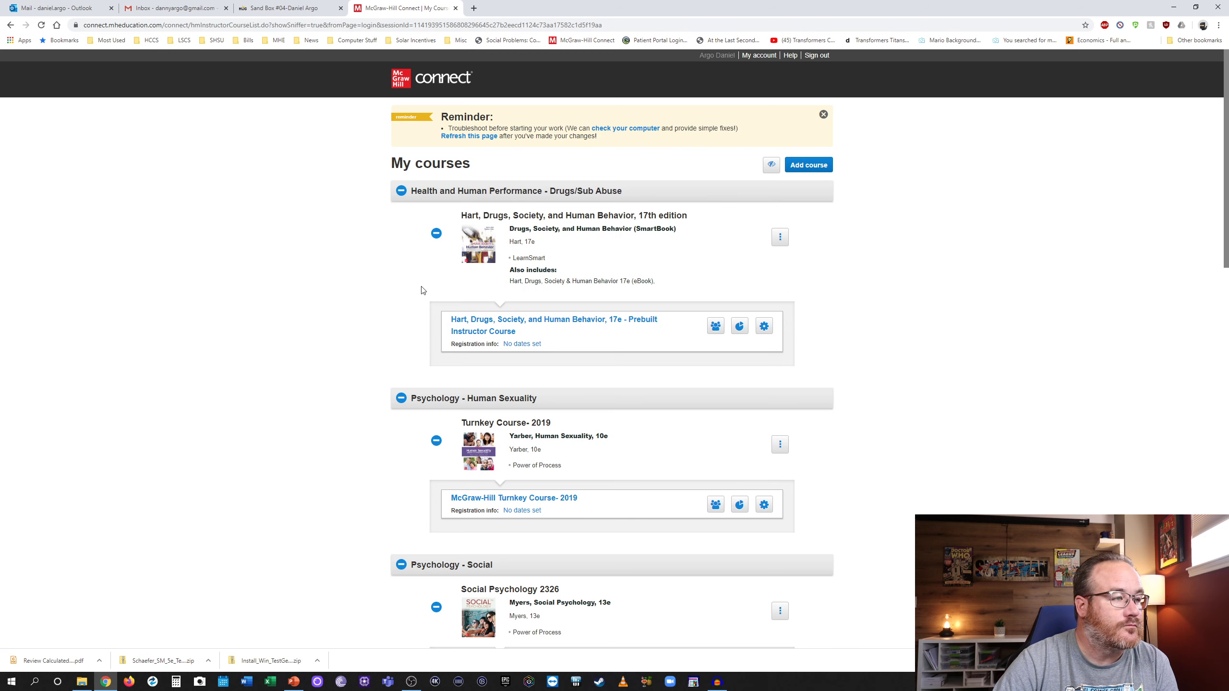
Step: Collapse the Drugs/Sub Abuse, Psychology - Human Sexuality and Psychology - Social groups in the course list
click(402, 191)
click(401, 233)
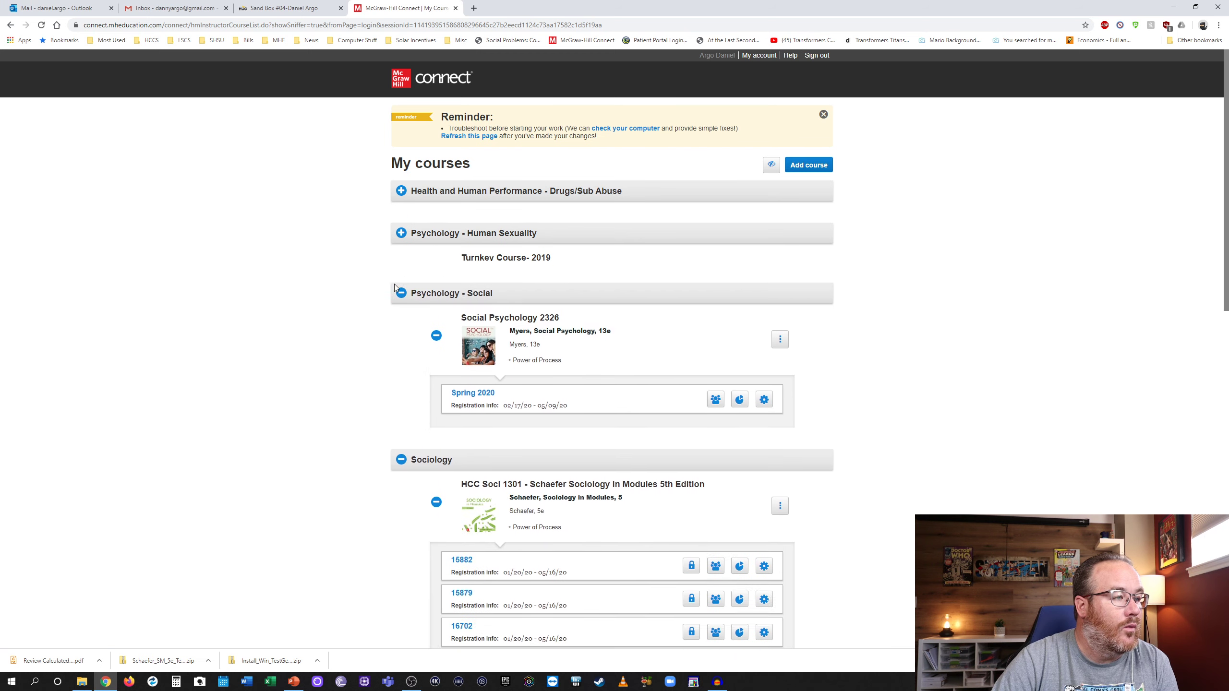
click(401, 275)
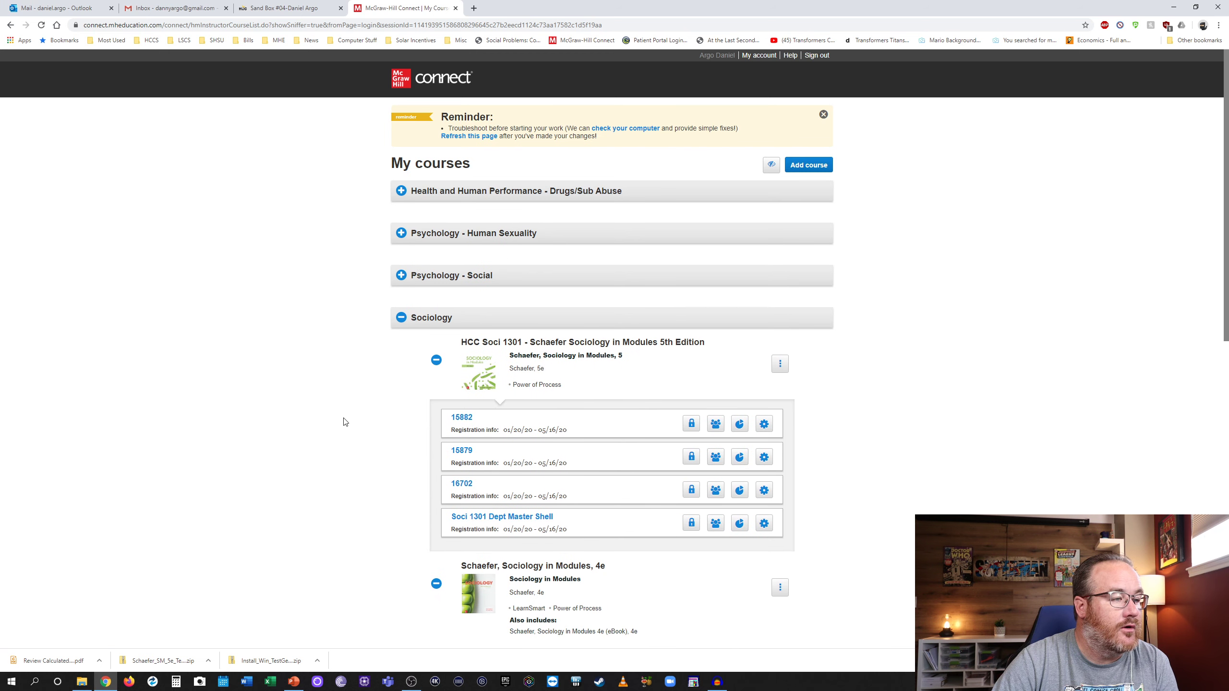
Step: Open the Soci 1301 Dept Master Shell section under Sociology and go to its library
scroll(343, 422, down, 3)
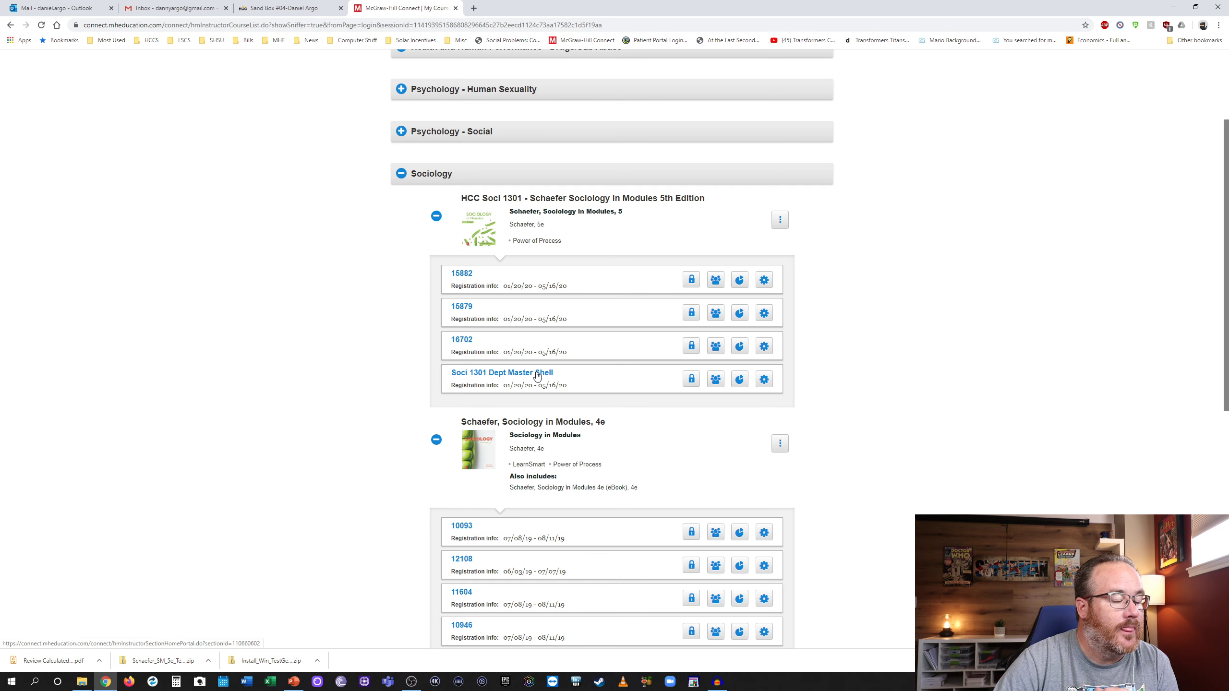
click(552, 373)
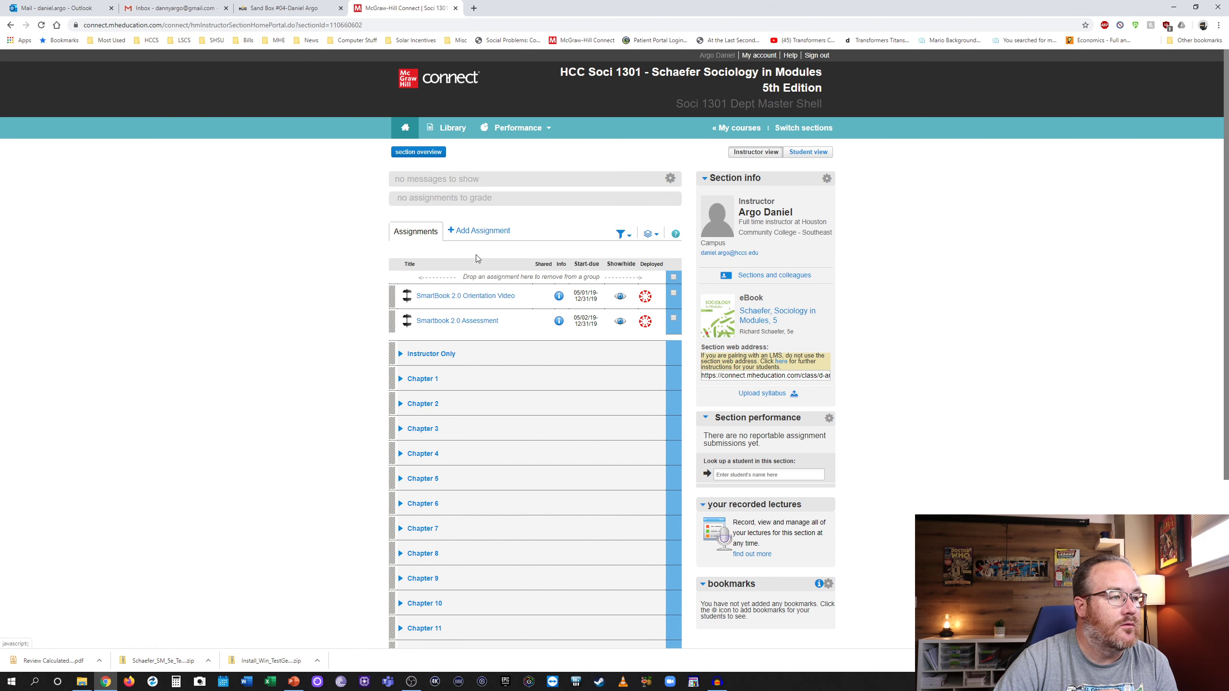
click(449, 130)
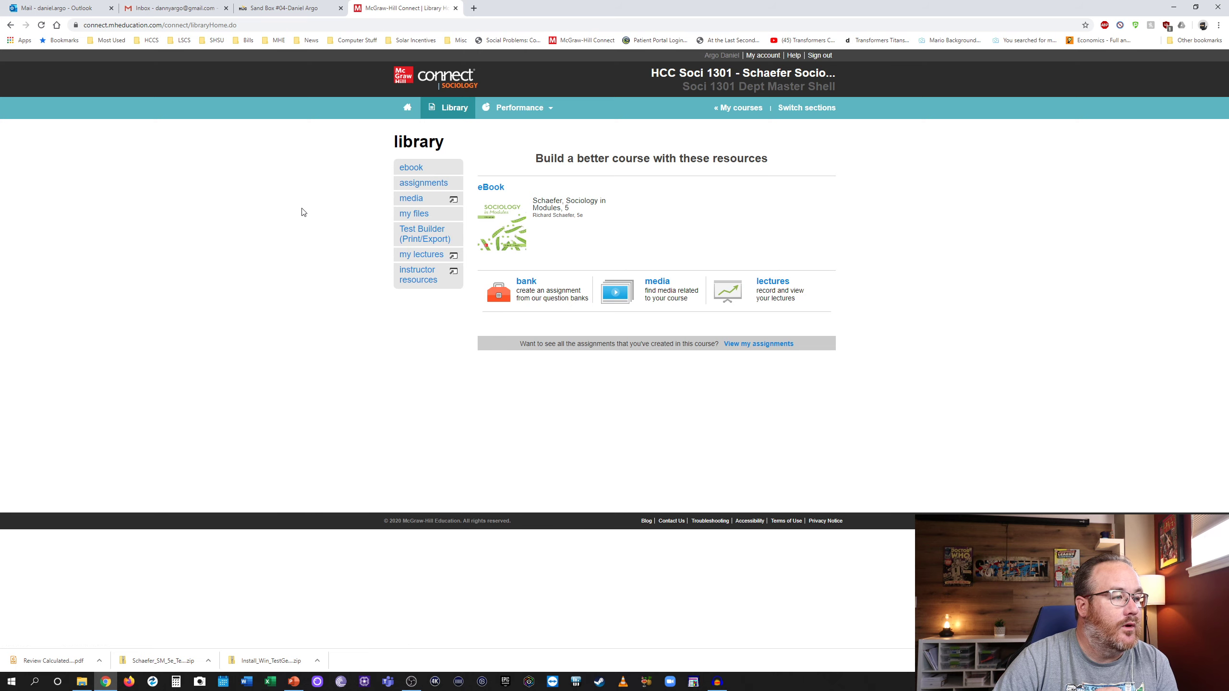
Step: Open the library's instructor resources and display the Test Bank page
click(412, 275)
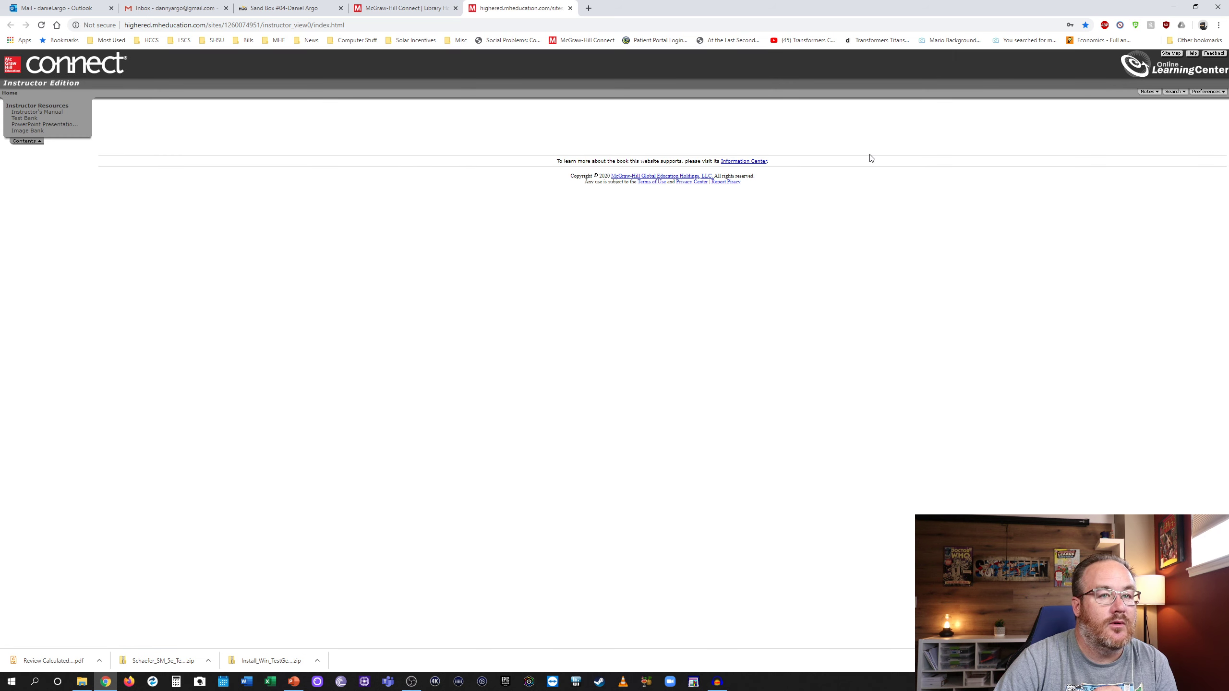
click(32, 141)
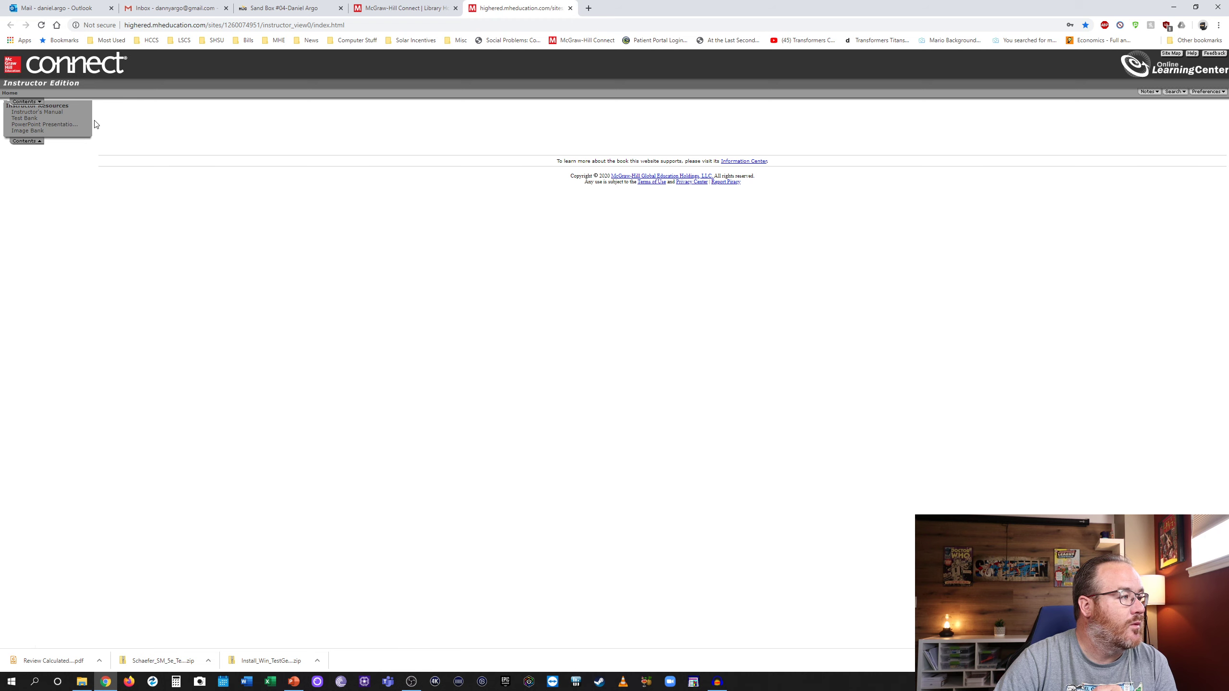
click(25, 119)
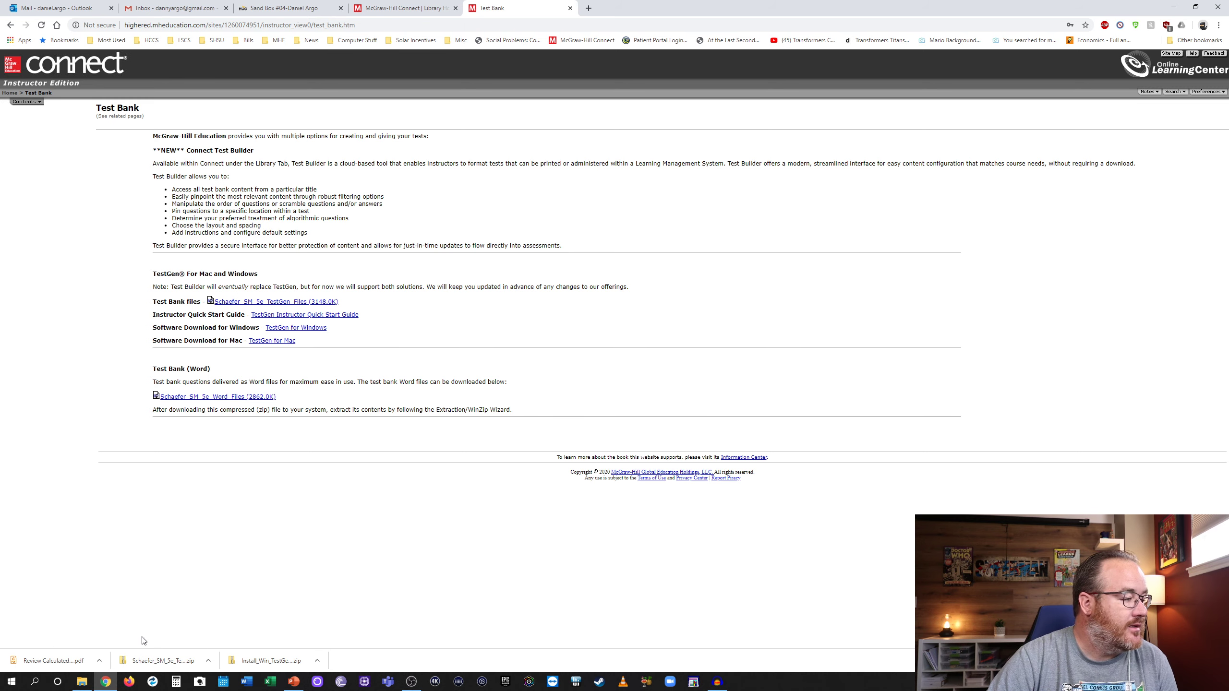
Step: Switch to File Explorer and open the McGraw Hill folder inside Canvas Training on the Desktop
click(85, 678)
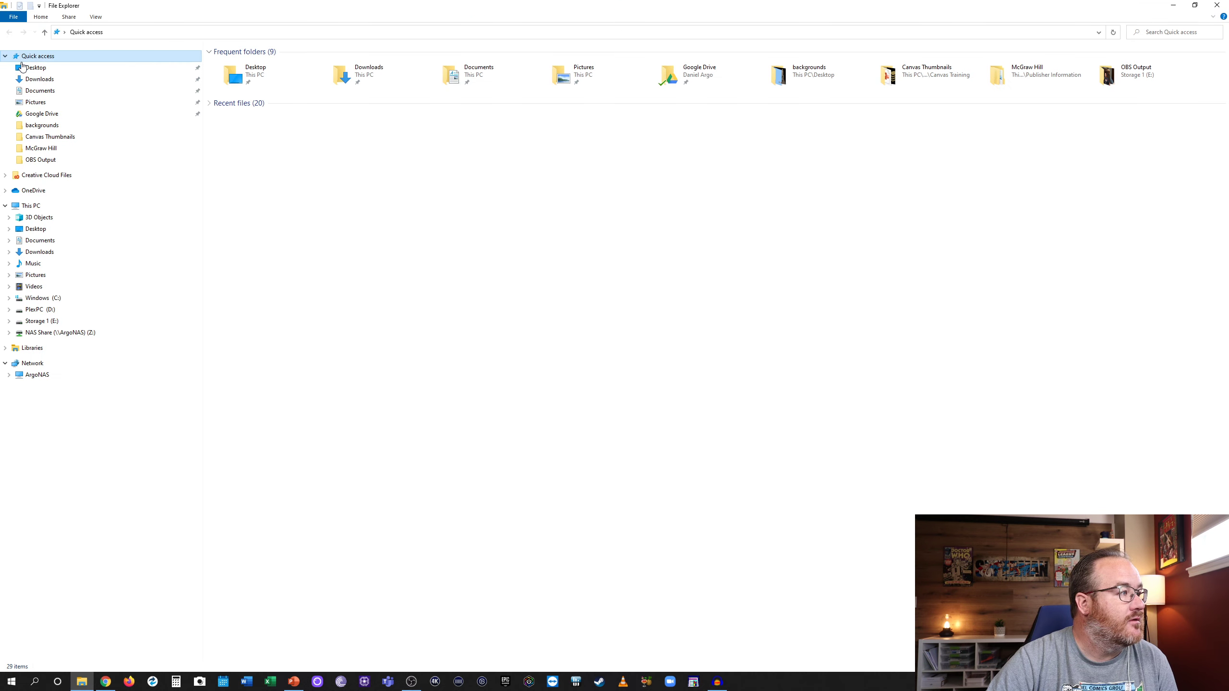
click(30, 68)
double_click(246, 73)
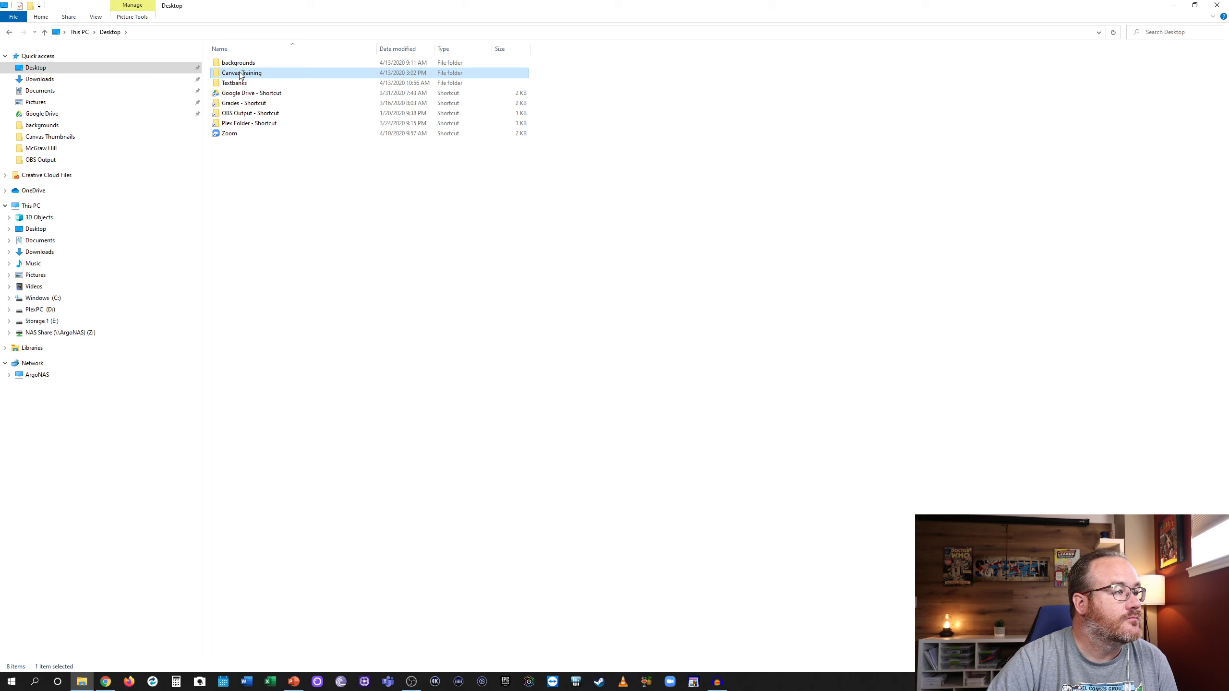
double_click(337, 72)
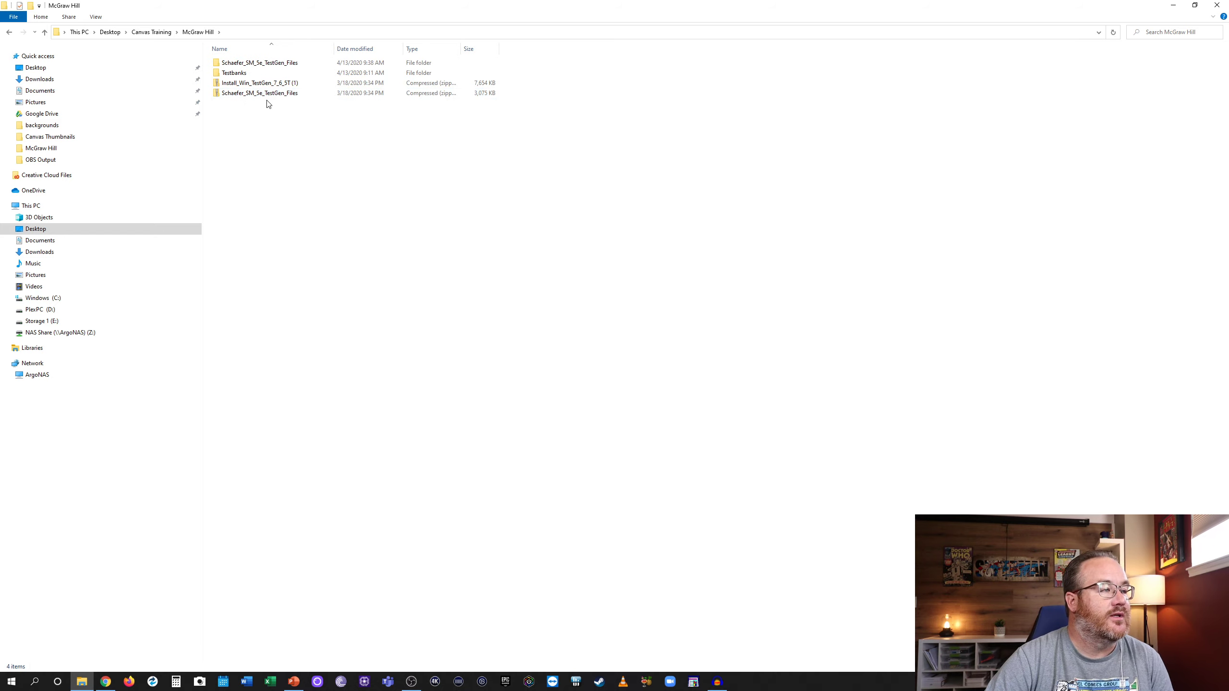
Step: Delete the existing Schaefer_SM_5e_TestGen_Files folder and extract the zip file of the same name into the McGraw Hill folder
click(267, 62)
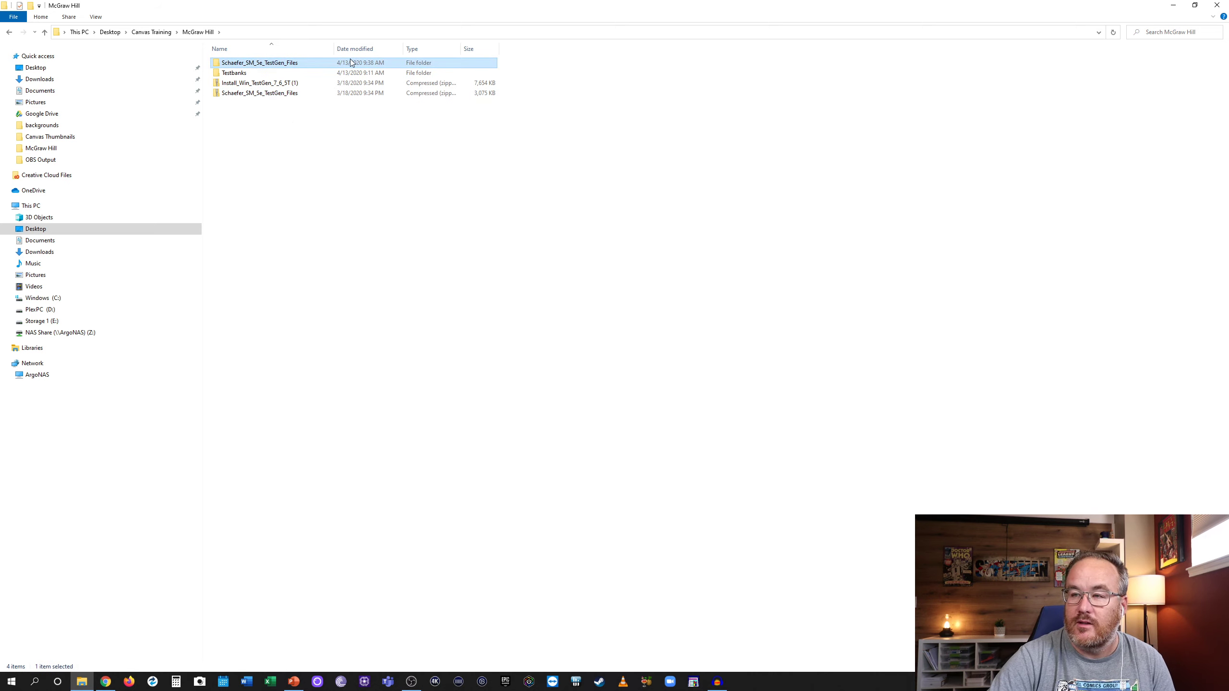
key(Delete)
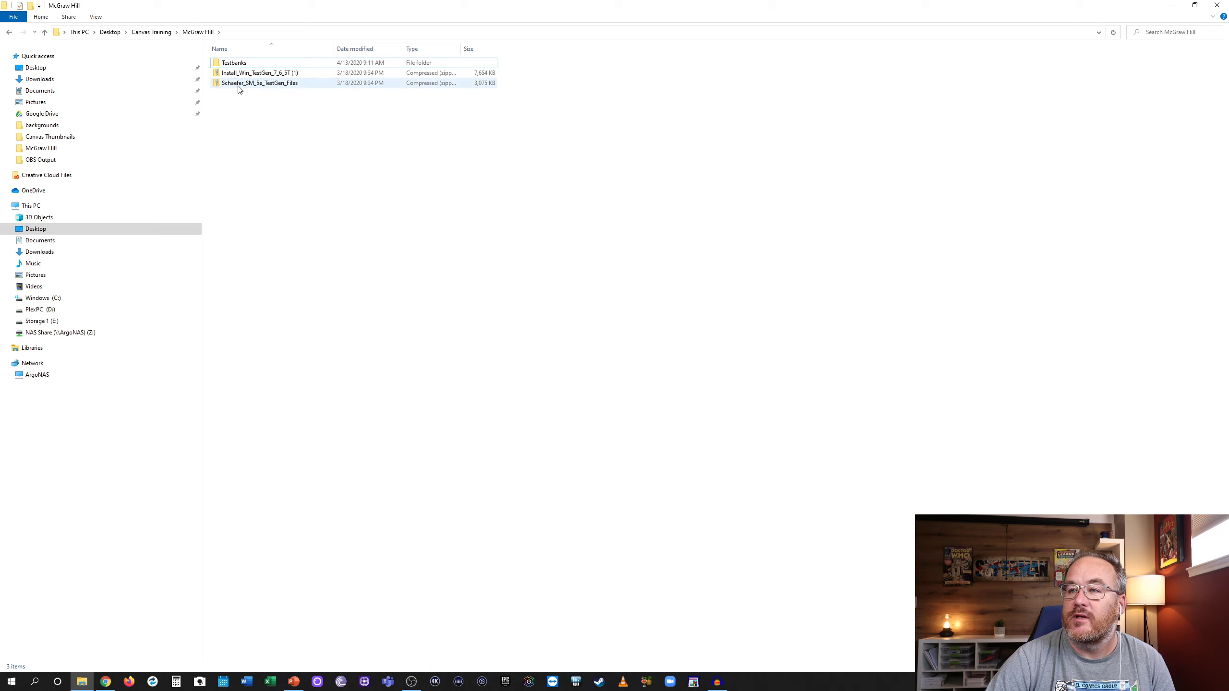
right_click(273, 84)
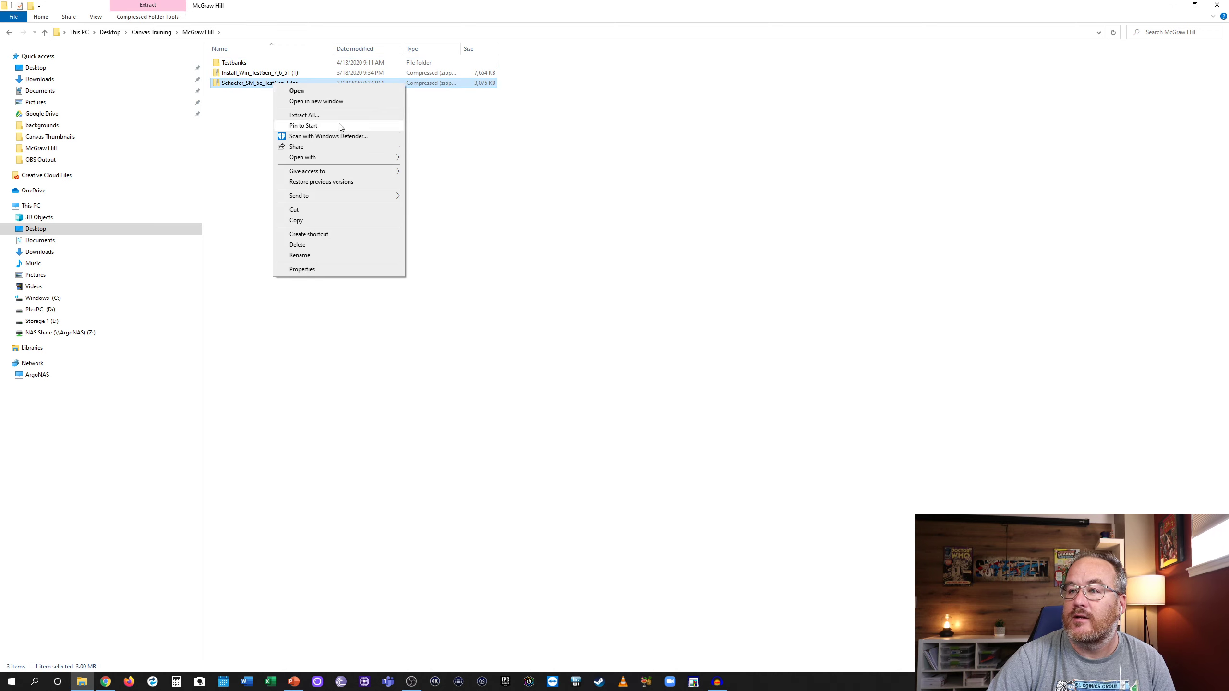
click(339, 115)
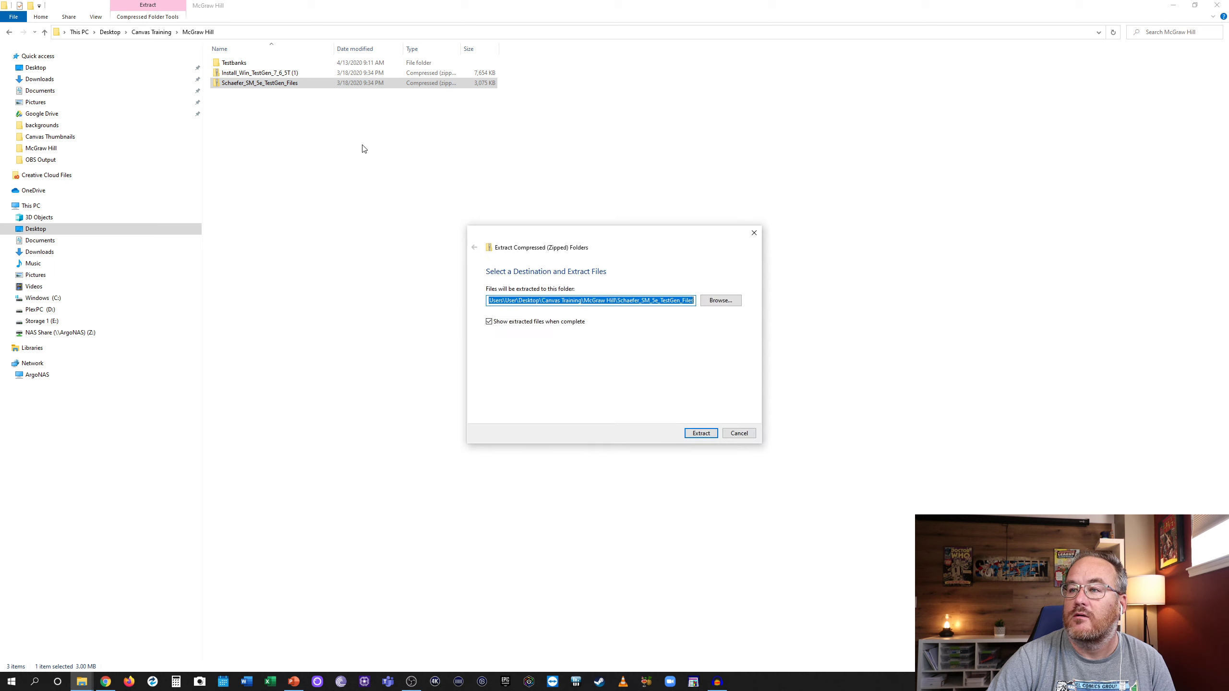
click(699, 433)
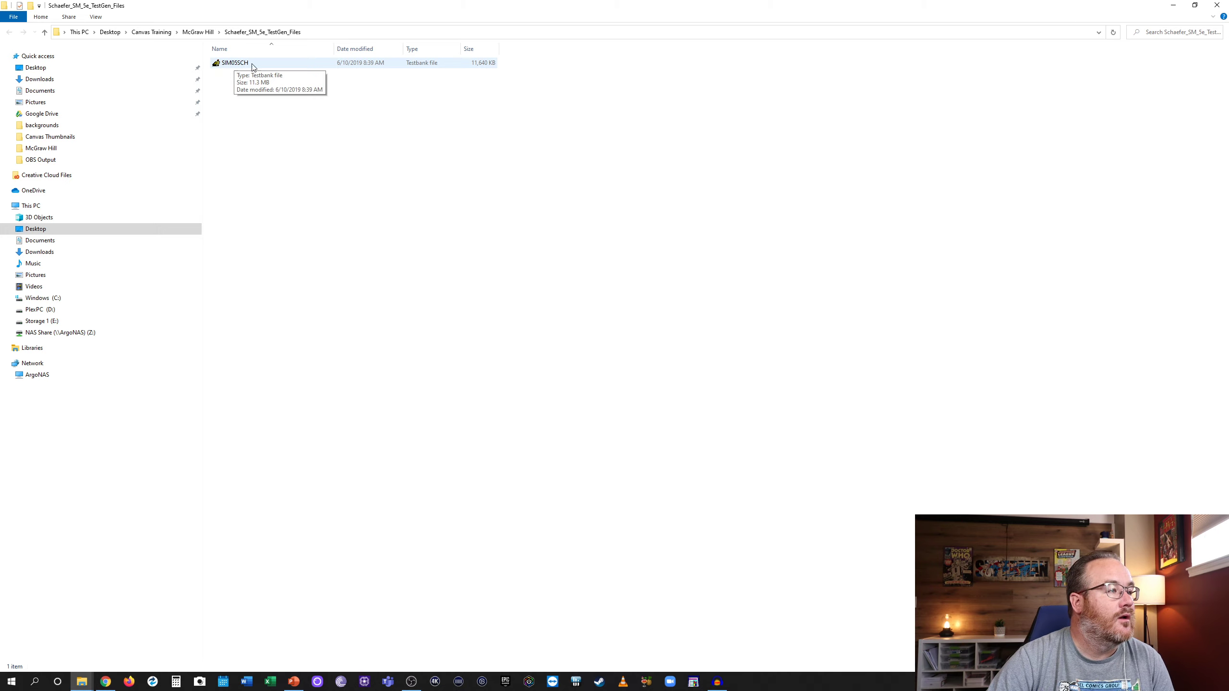
click(1216, 6)
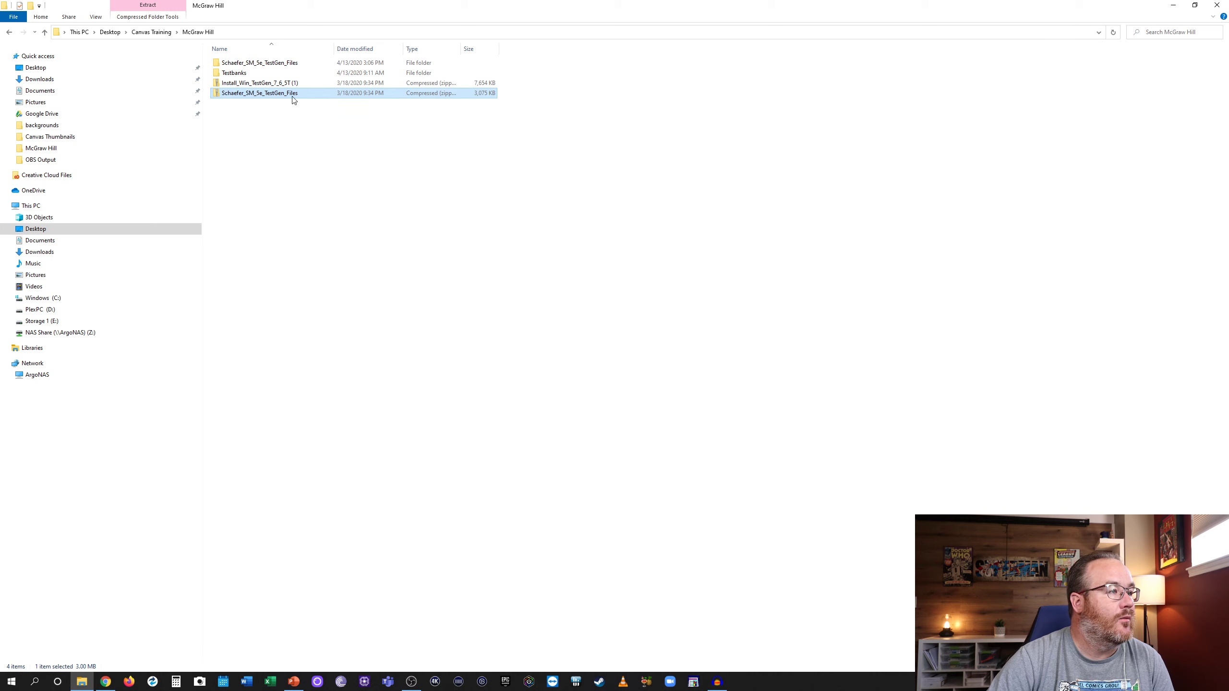
Step: Switch to TestGen and create a new web test
click(694, 683)
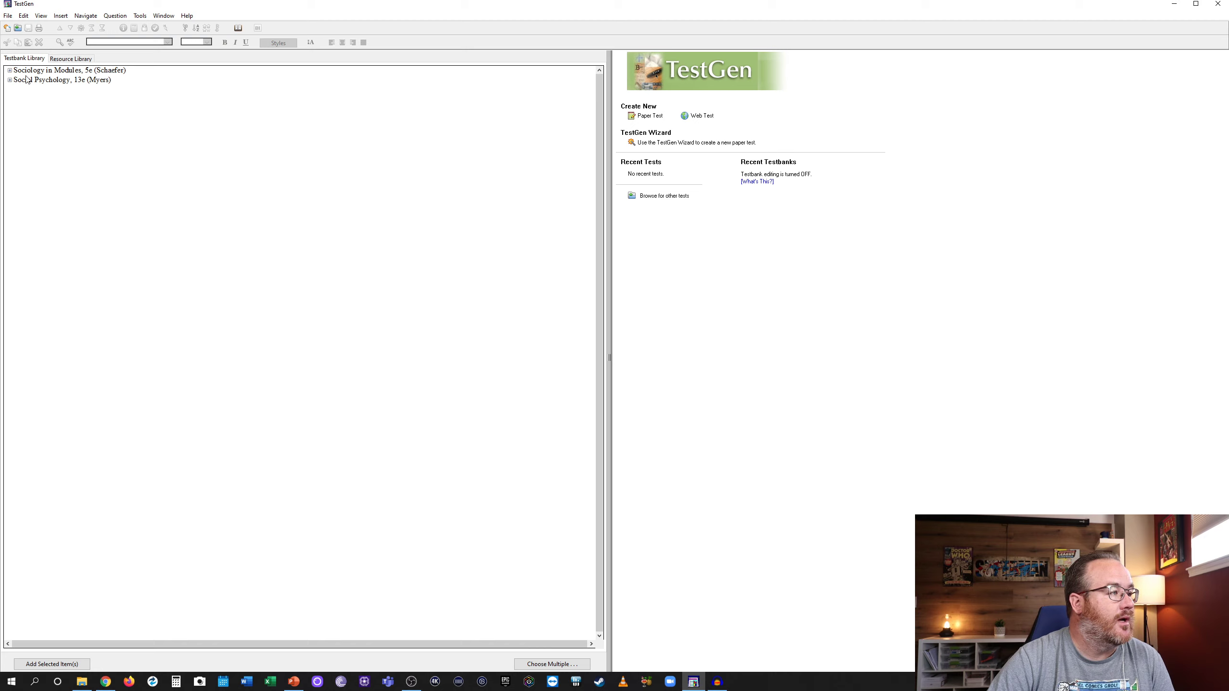
click(83, 73)
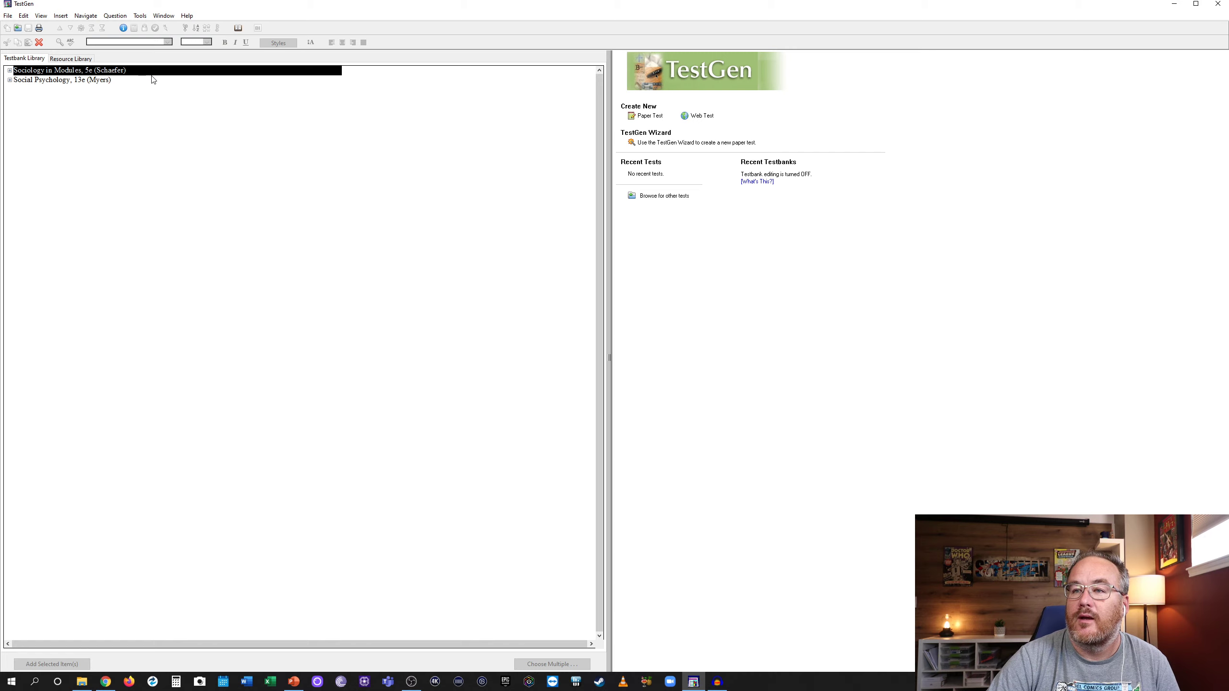
click(123, 122)
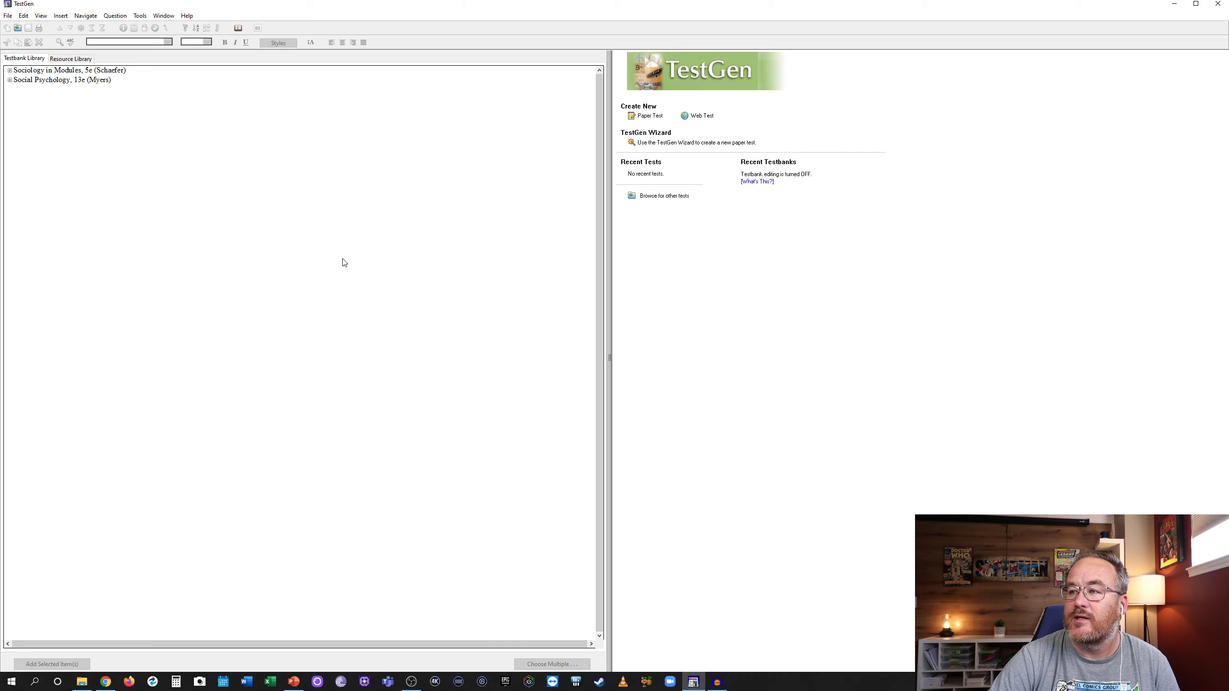
click(698, 121)
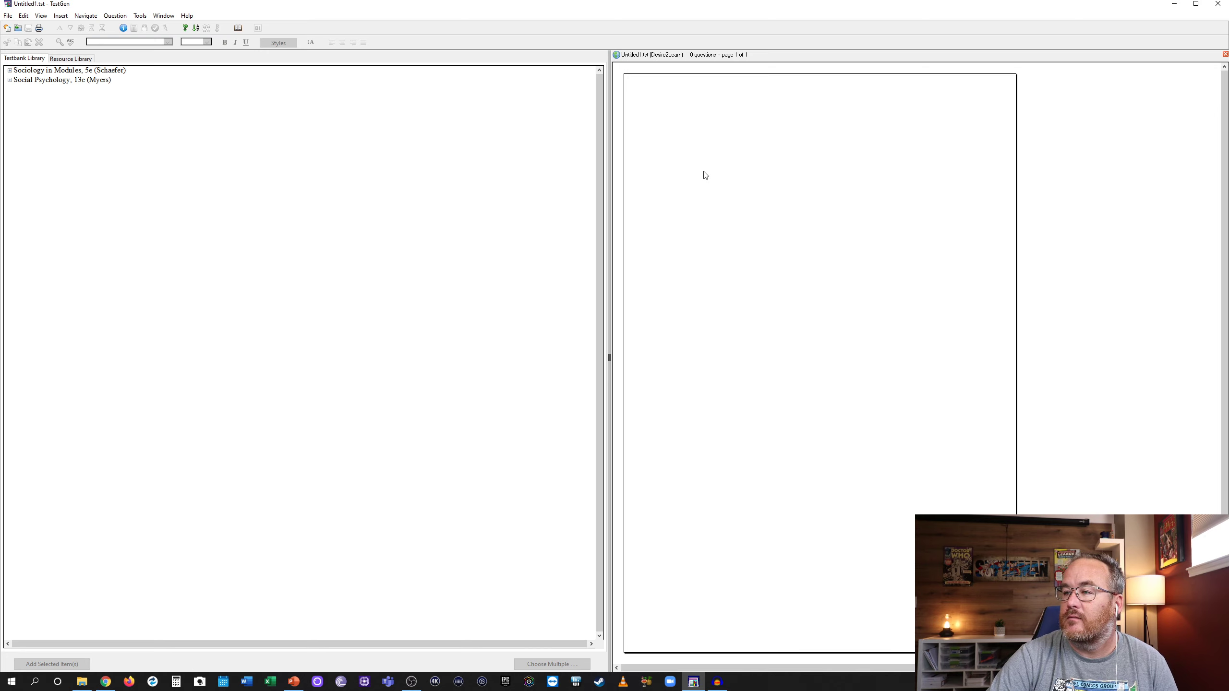
Step: Expand the Sociology in Modules, 5e (Schaefer) testbank and review its list of modules and chapters
click(9, 71)
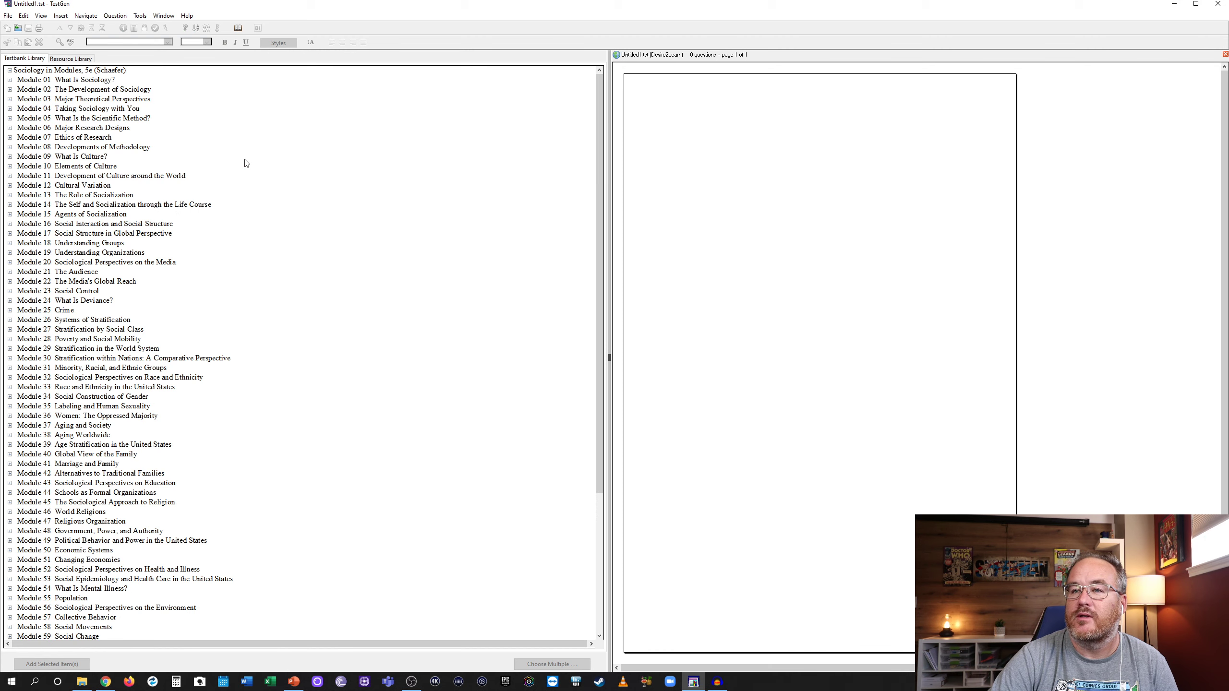
scroll(232, 170, down, 4)
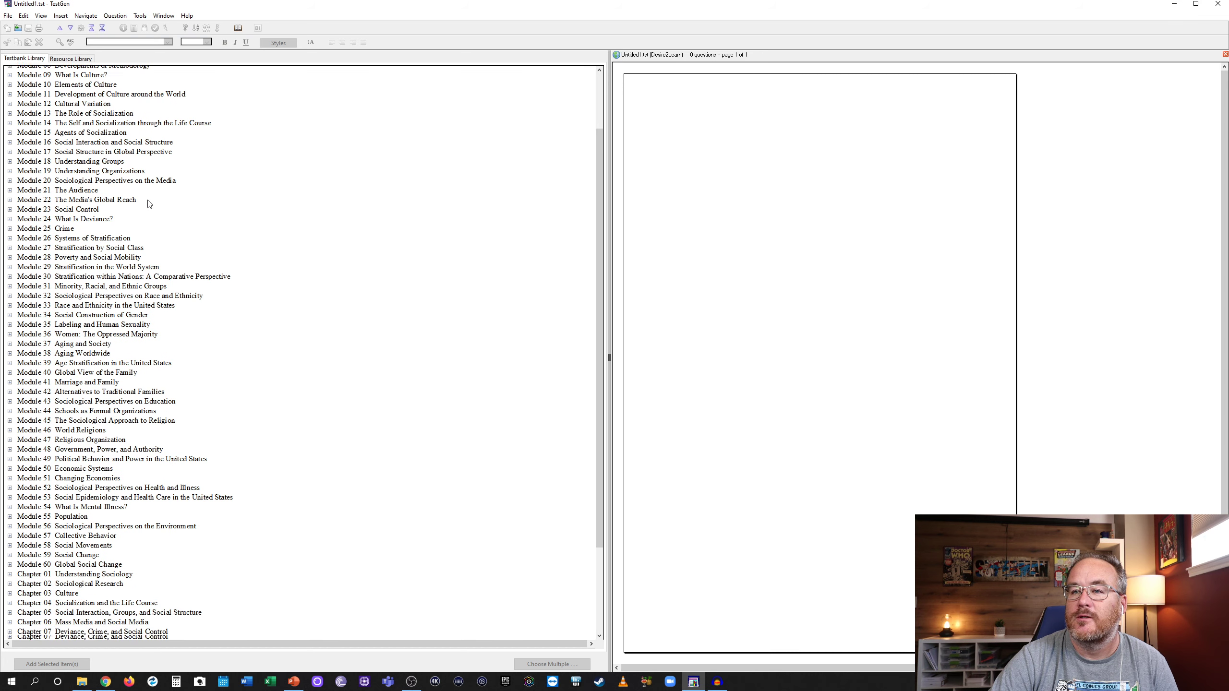
scroll(158, 218, down, 3)
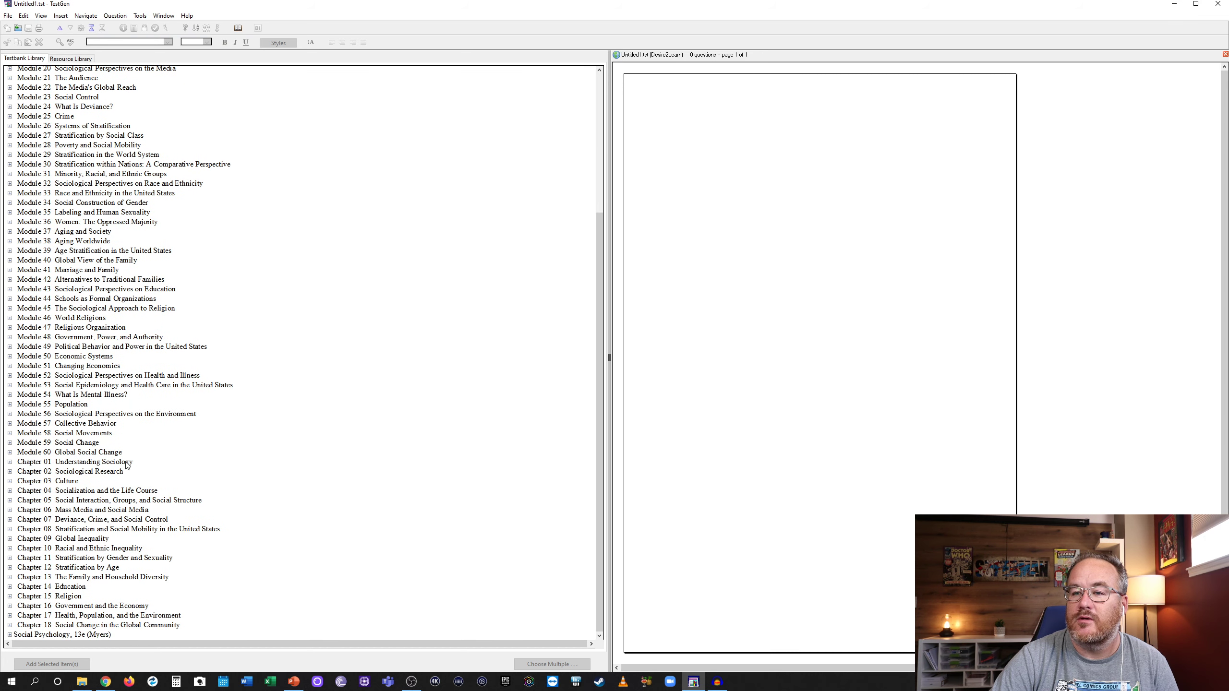
scroll(103, 86, up, 4)
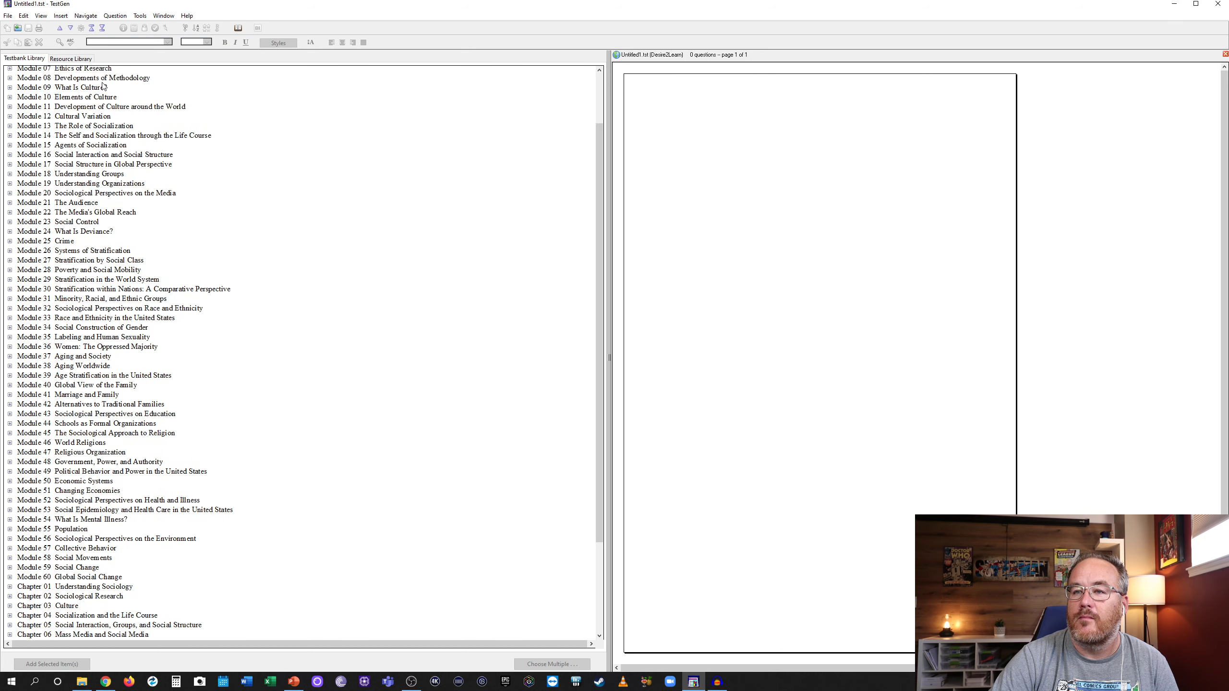
scroll(97, 108, up, 1)
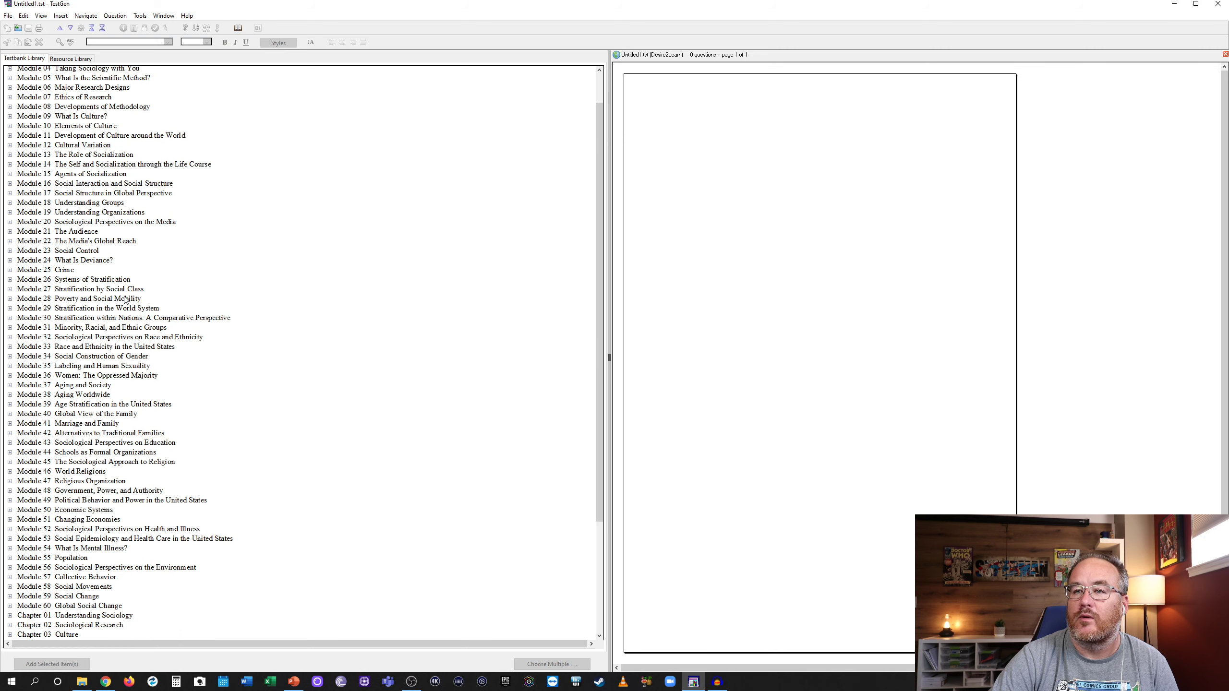
scroll(126, 312, down, 3)
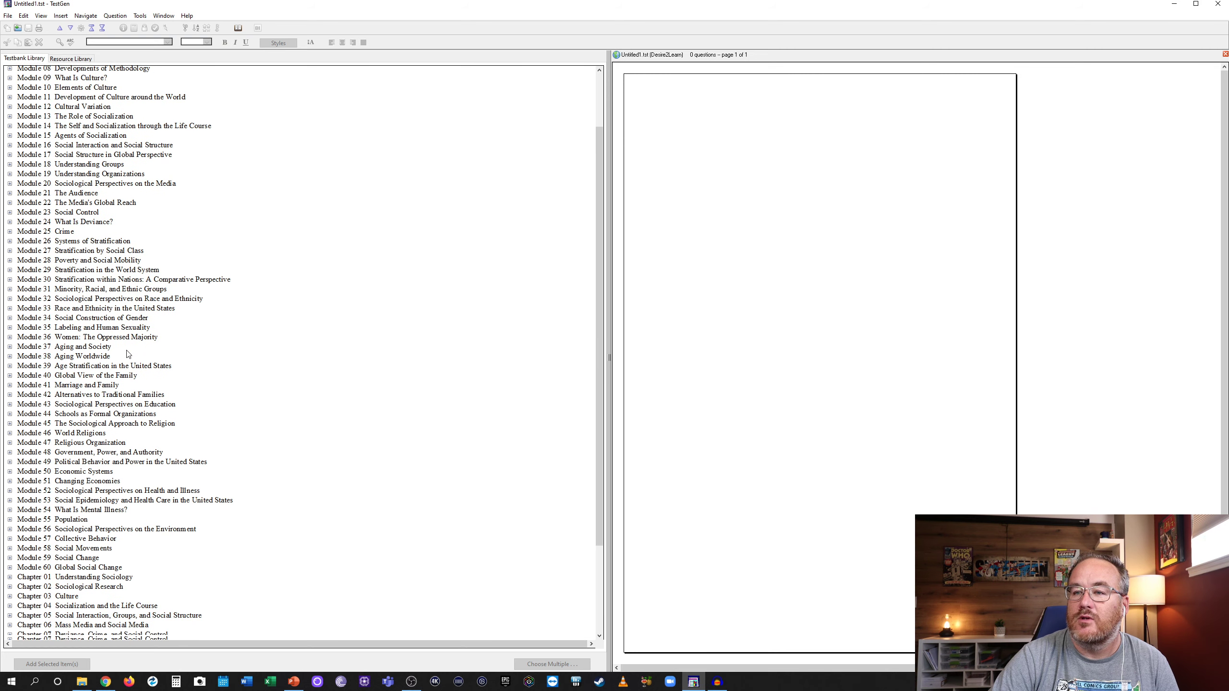
scroll(132, 353, down, 3)
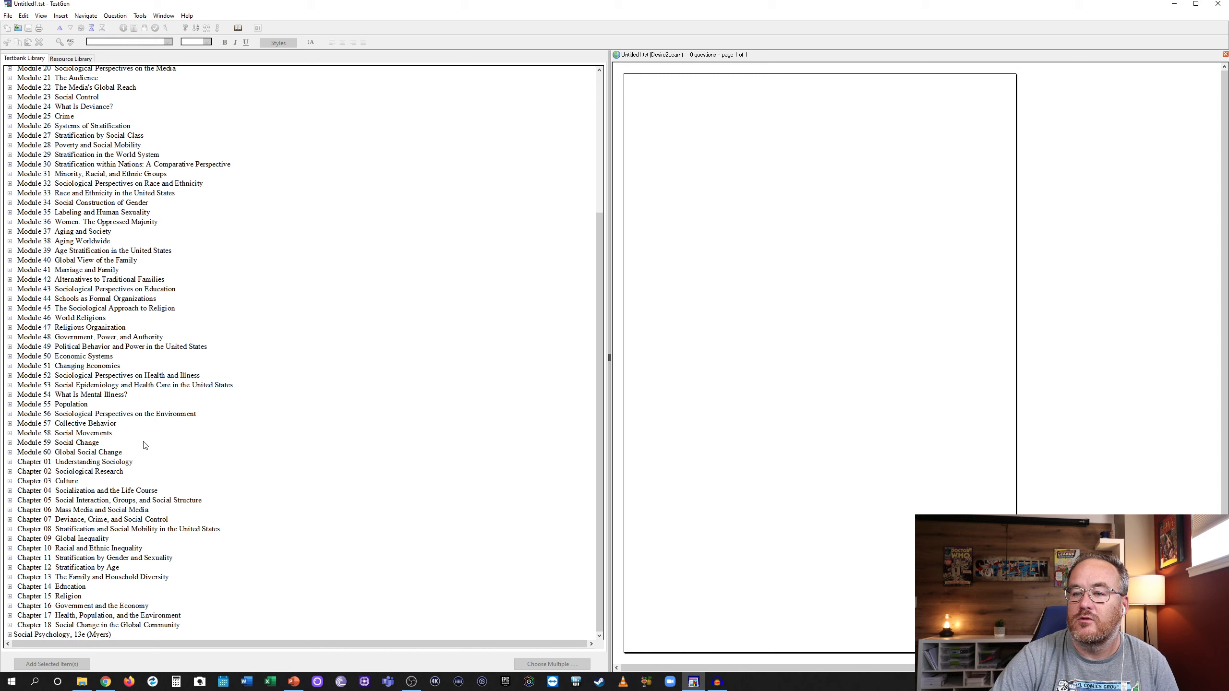
Step: Add all questions from Chapter 01 Understanding Sociology to the new web test, confirming the addition
click(48, 464)
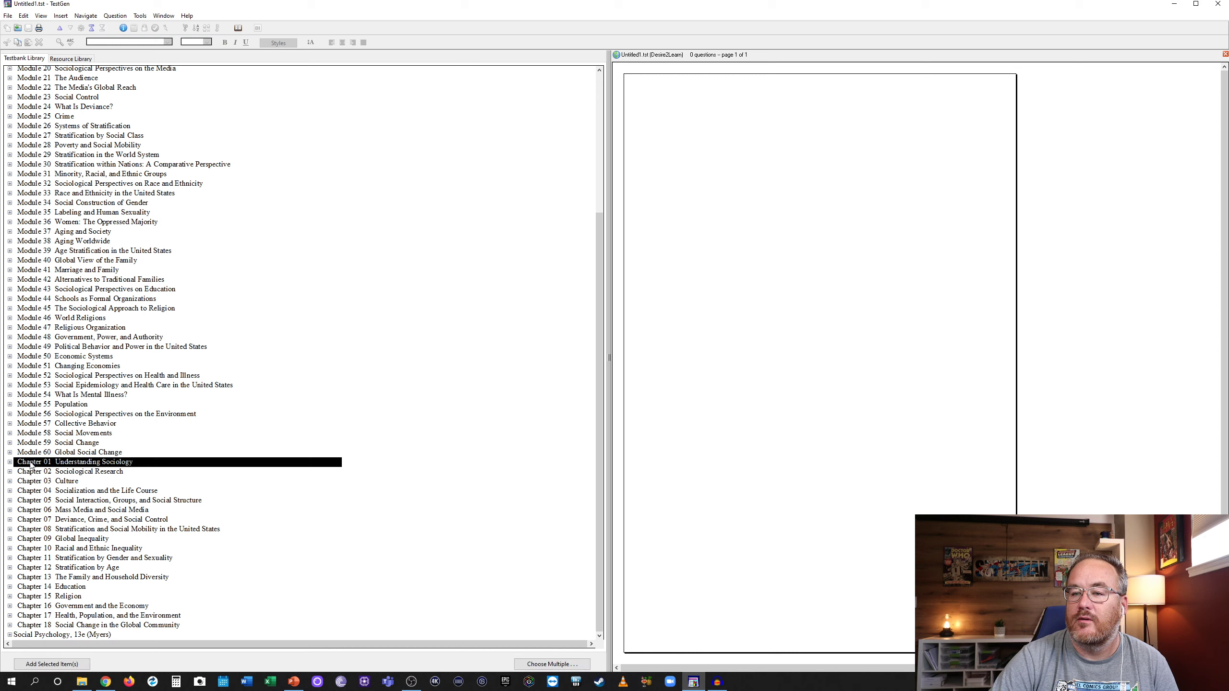
drag(192, 448, 731, 342)
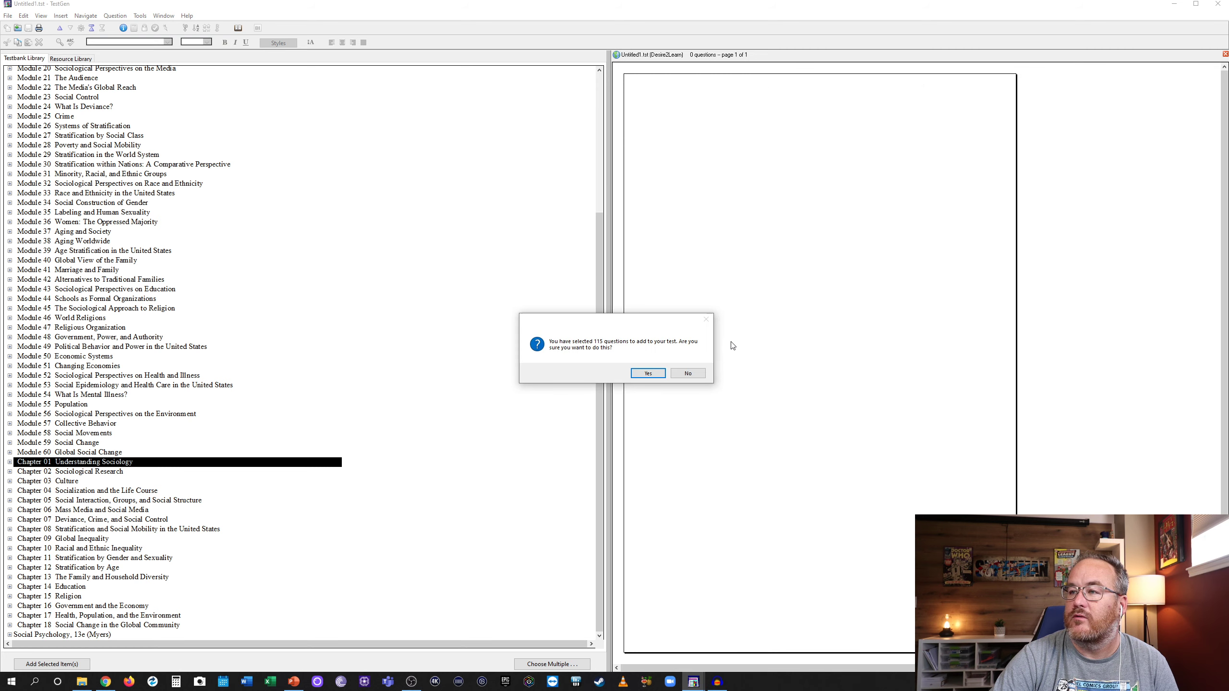
click(652, 376)
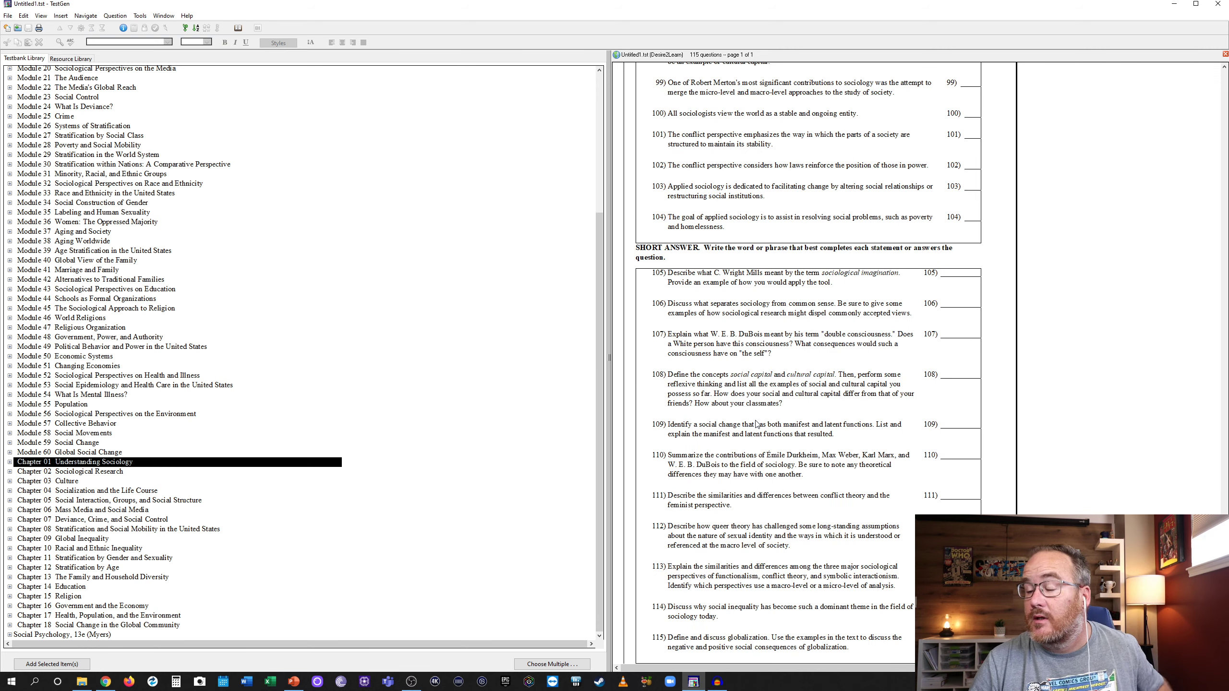
scroll(774, 291, up, 2)
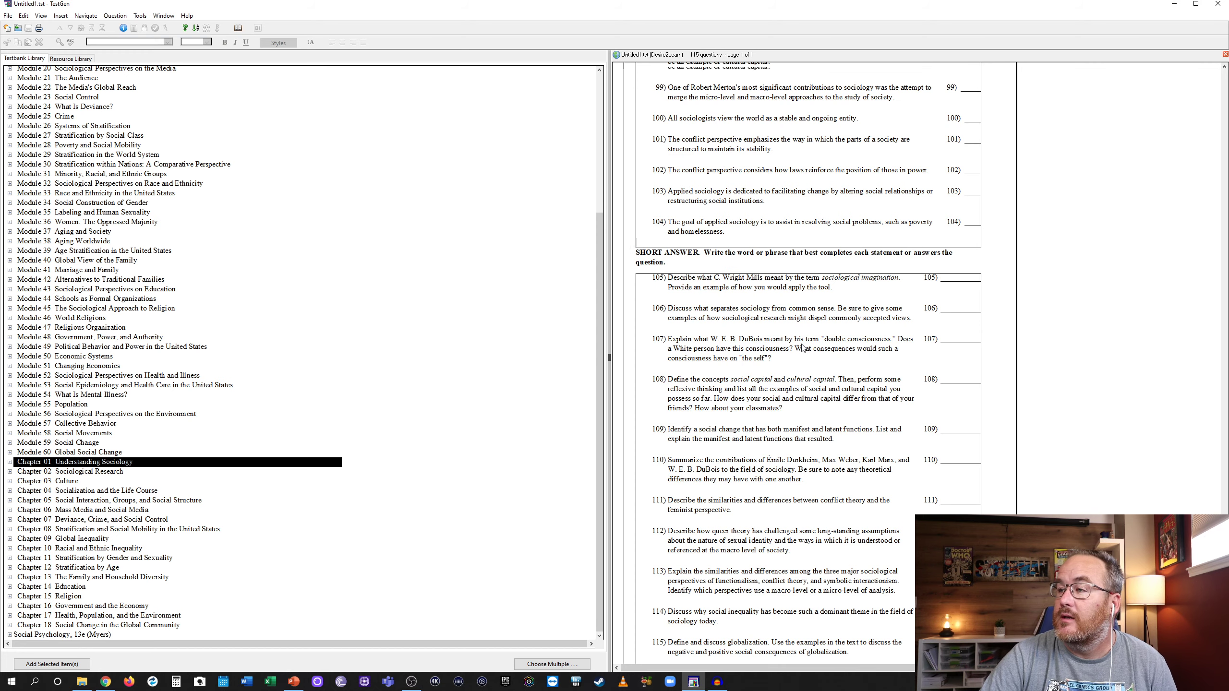
Step: Delete all the short answer questions, 105 through 115, from the web test and confirm the deletion
scroll(809, 365, down, 2)
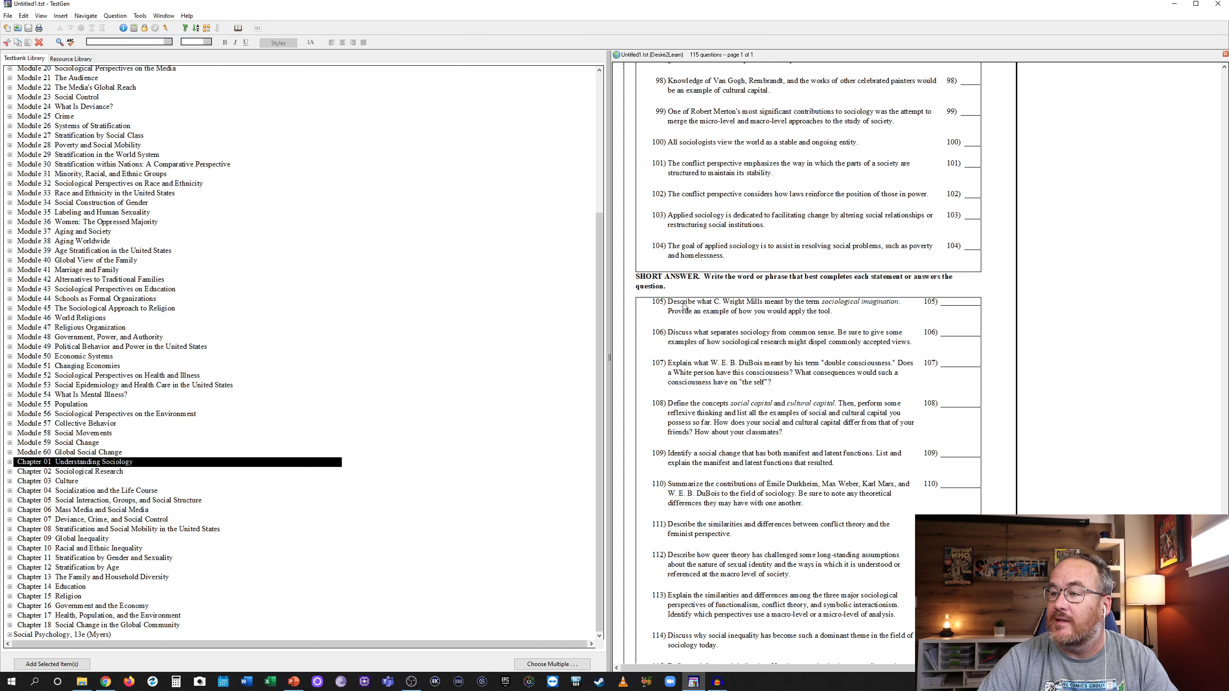
click(646, 308)
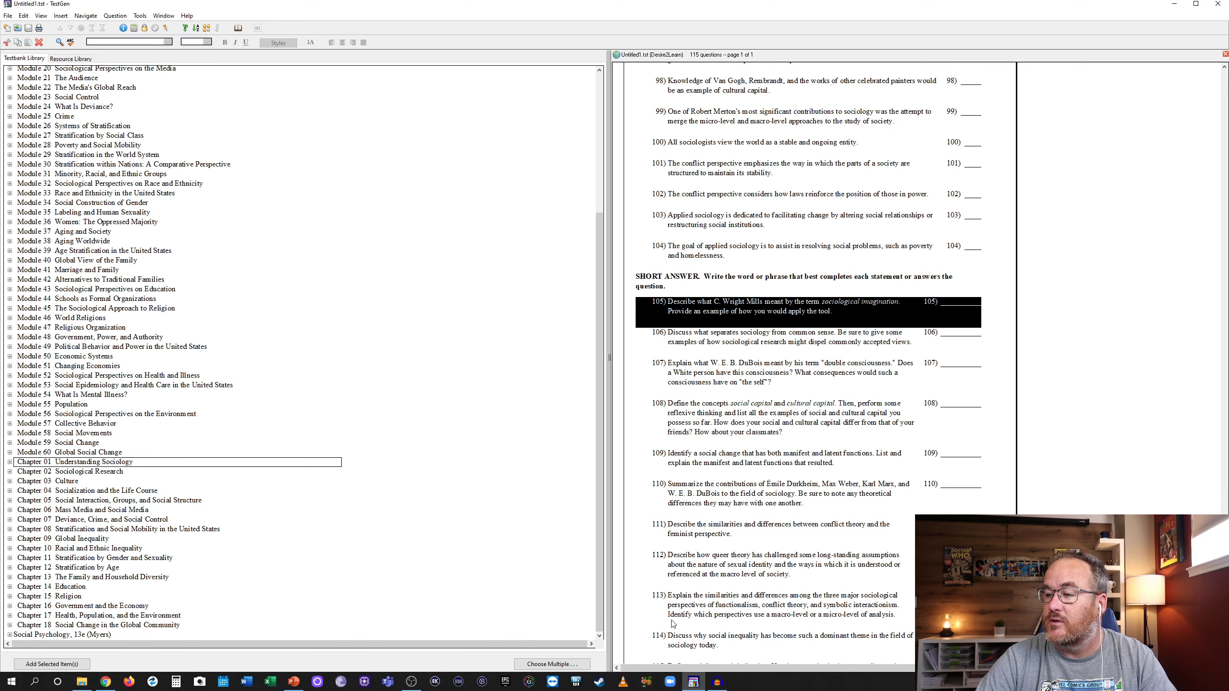
scroll(663, 593, down, 2)
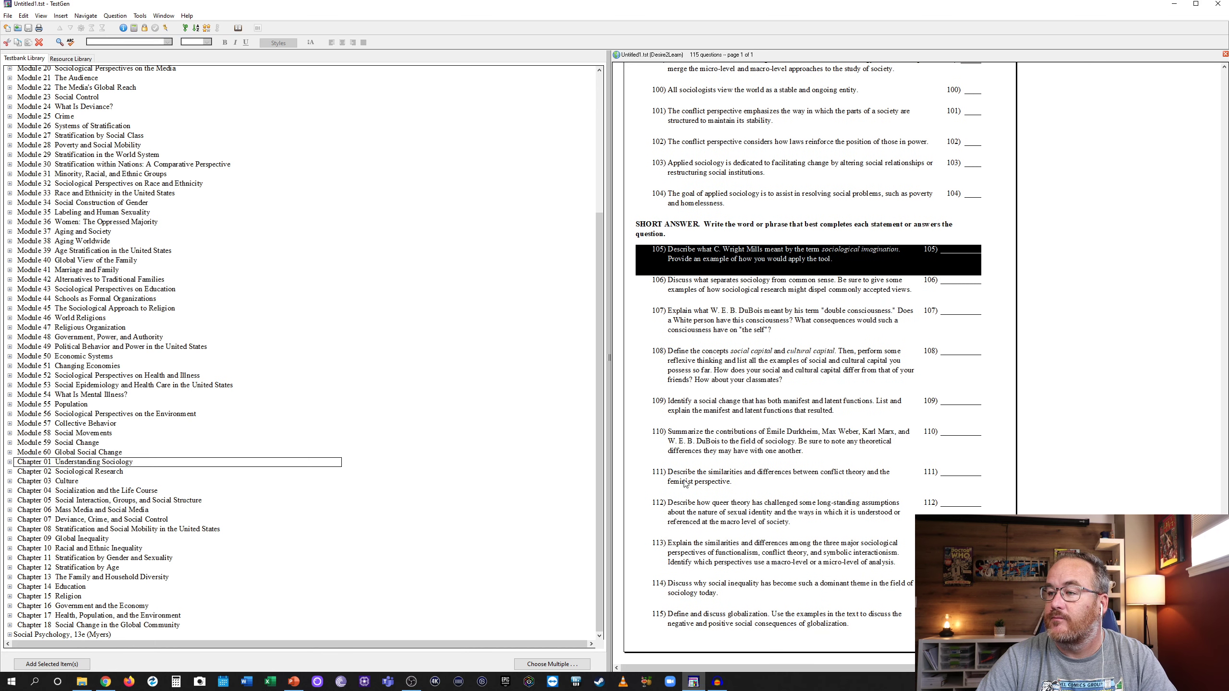
shift+click(643, 626)
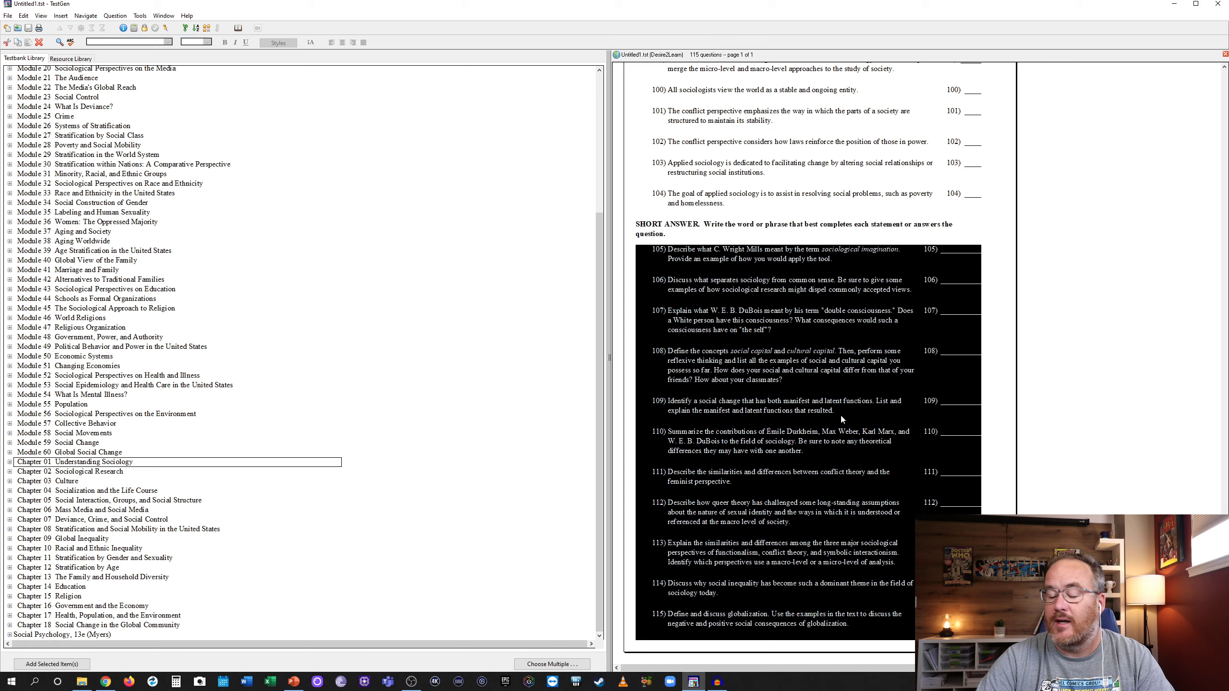
key(Delete)
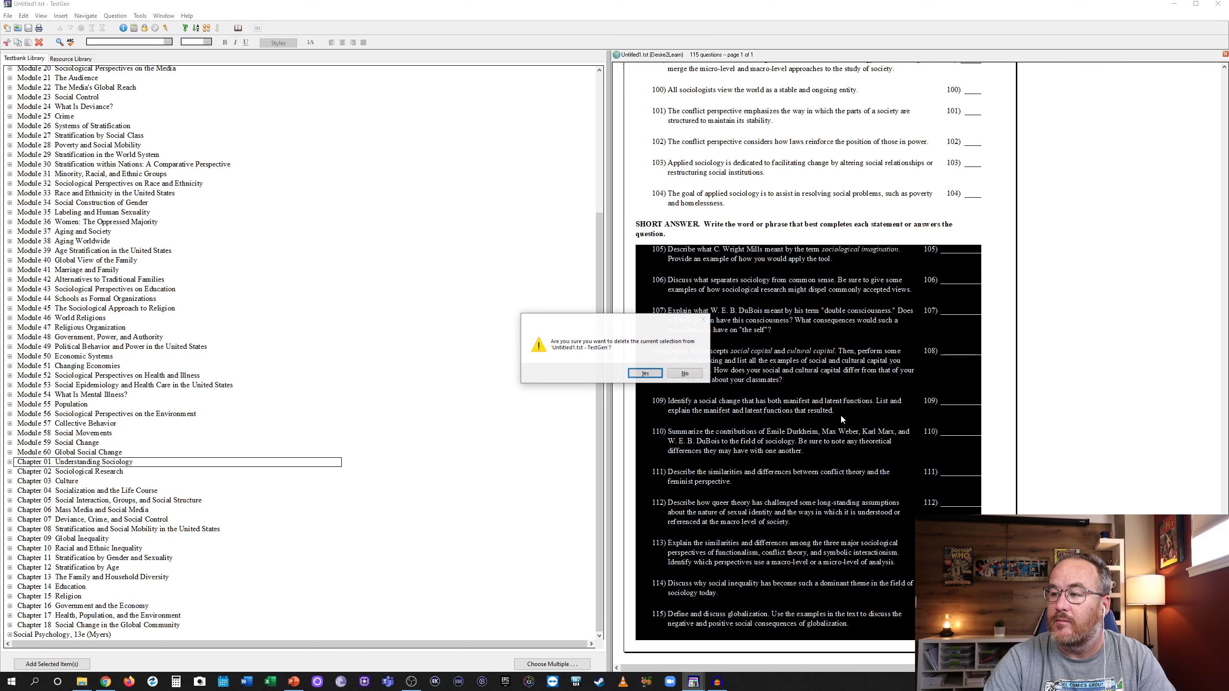
click(645, 373)
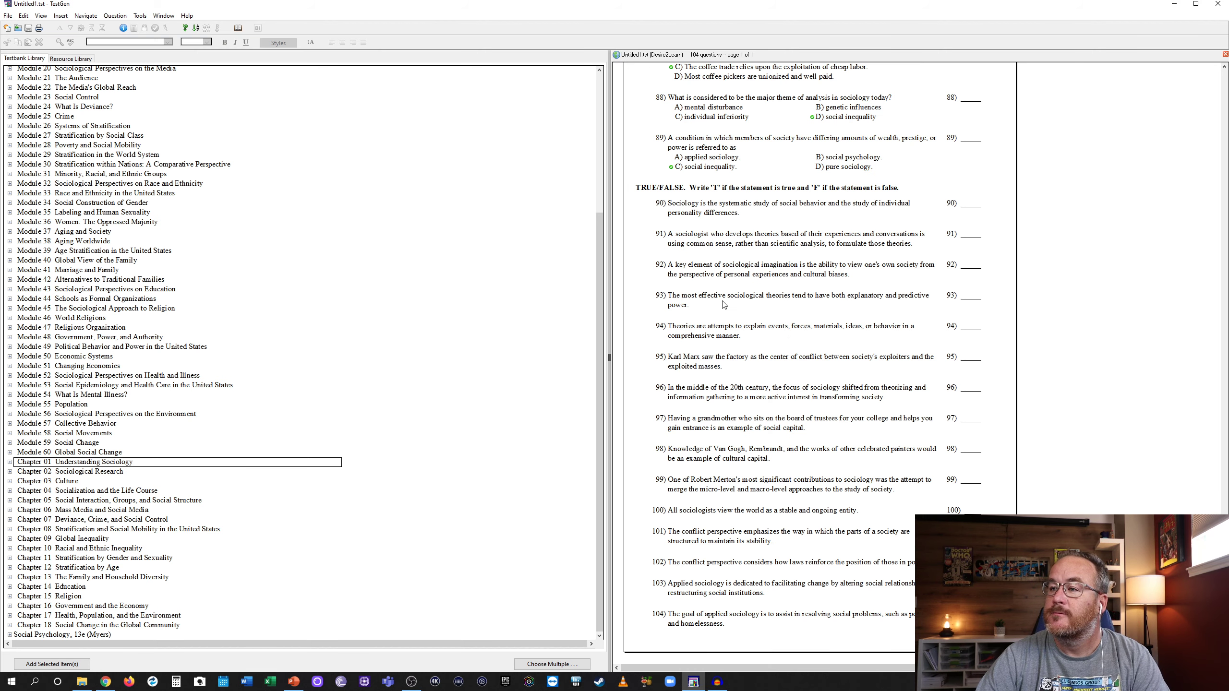
Step: Export the web test in the QTI (WebCT CE 6, WebCT VISTA) format
scroll(727, 300, up, 4)
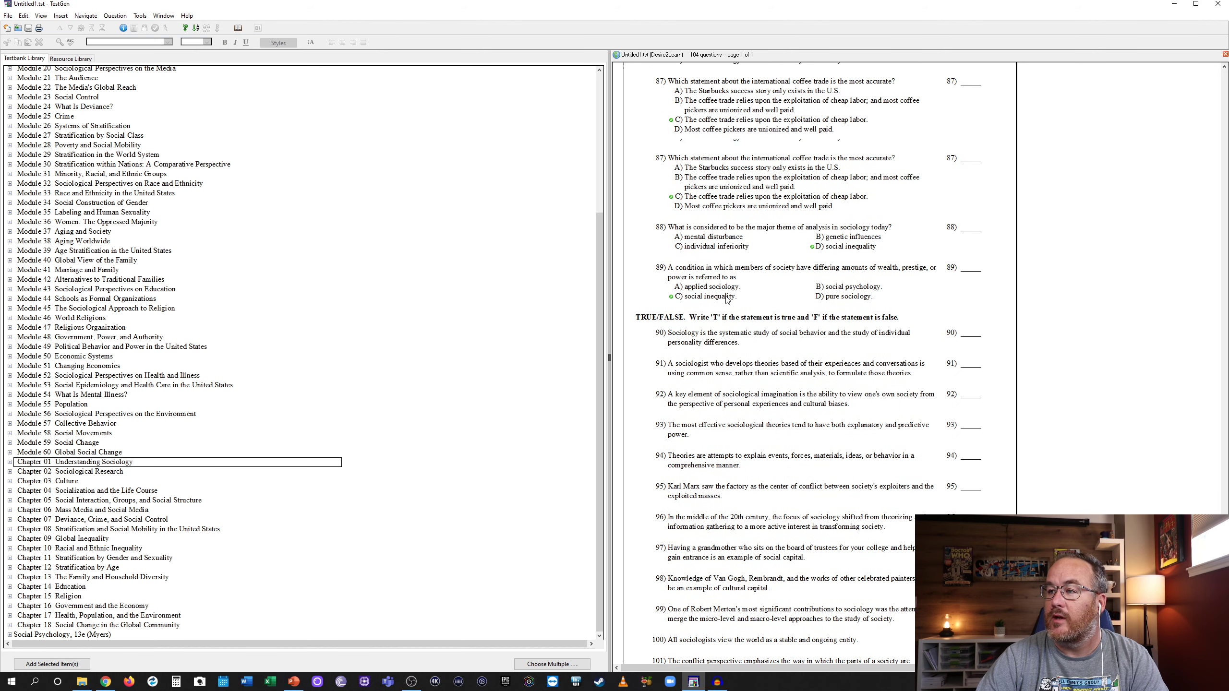
scroll(787, 271, down, 3)
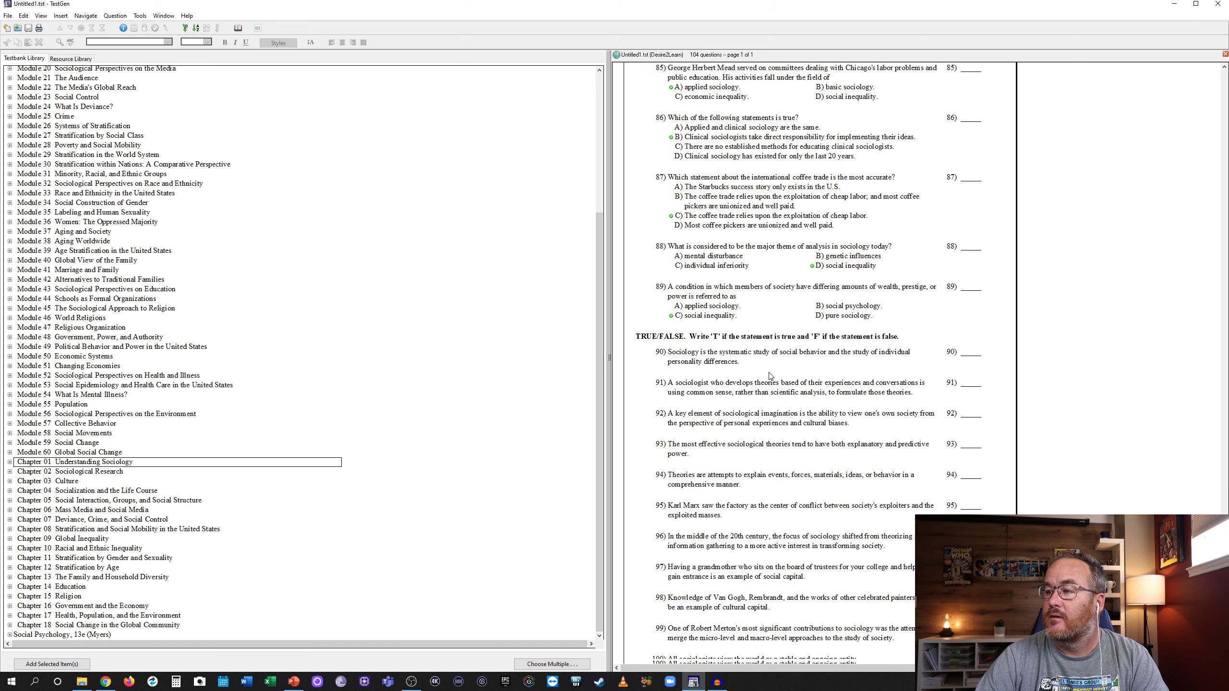
scroll(782, 371, down, 3)
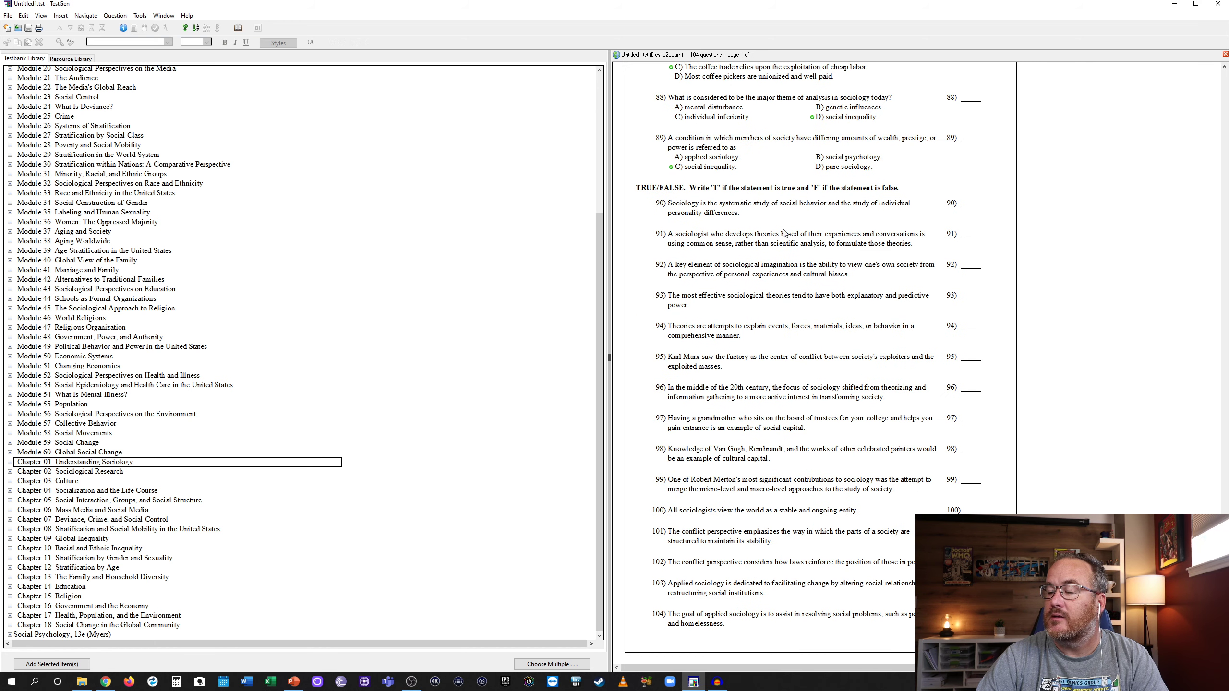
right_click(792, 168)
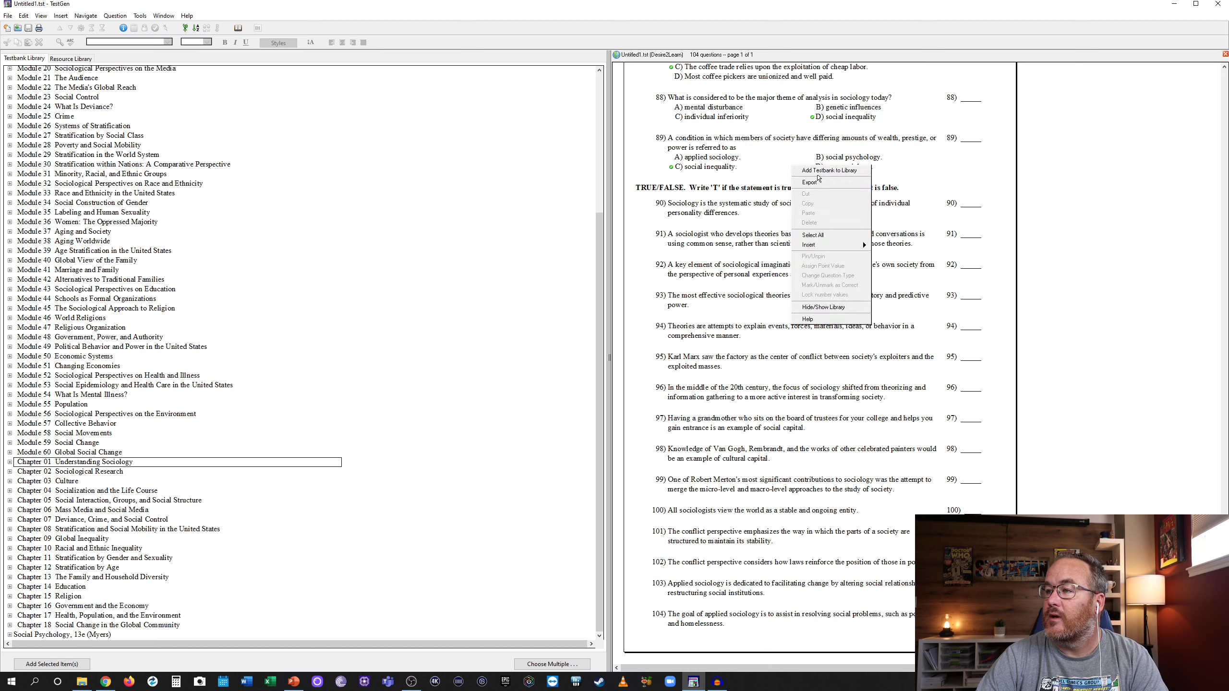
click(819, 184)
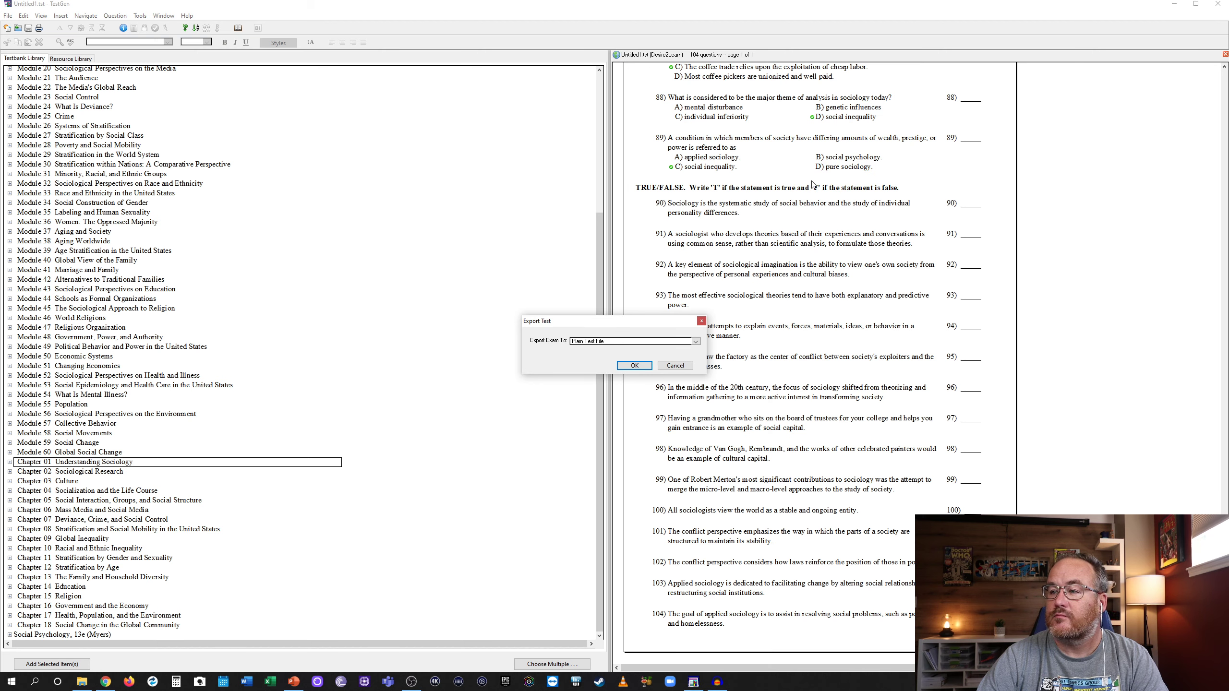
click(625, 343)
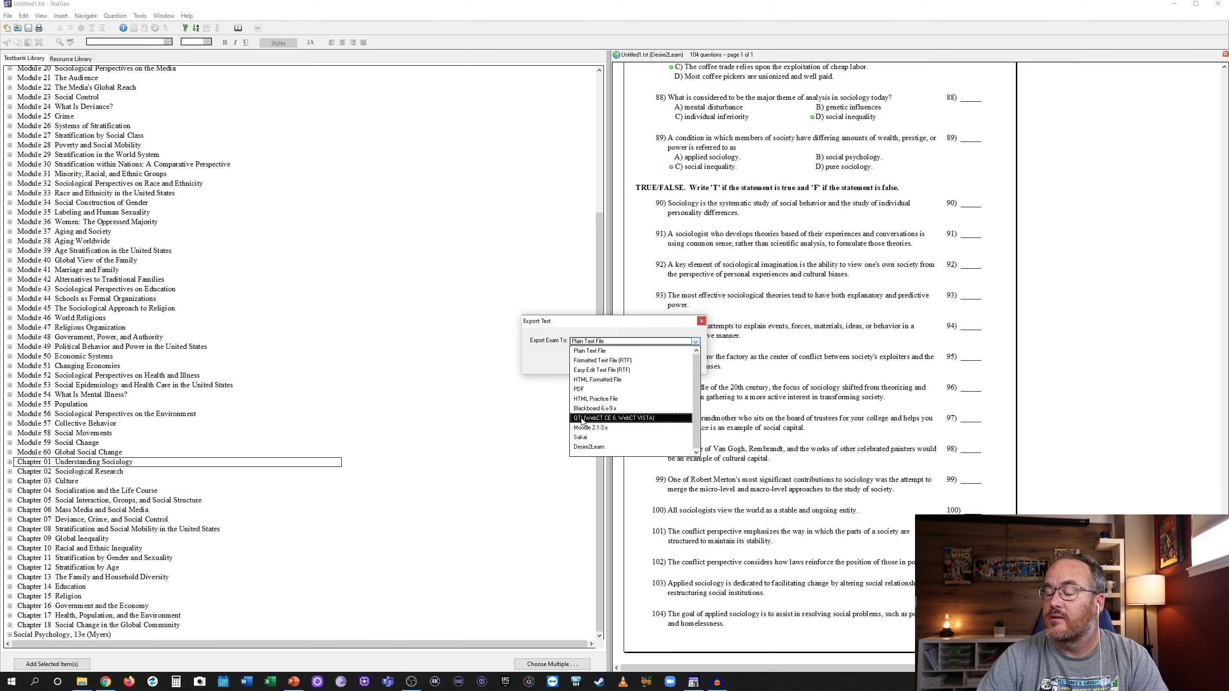
click(626, 418)
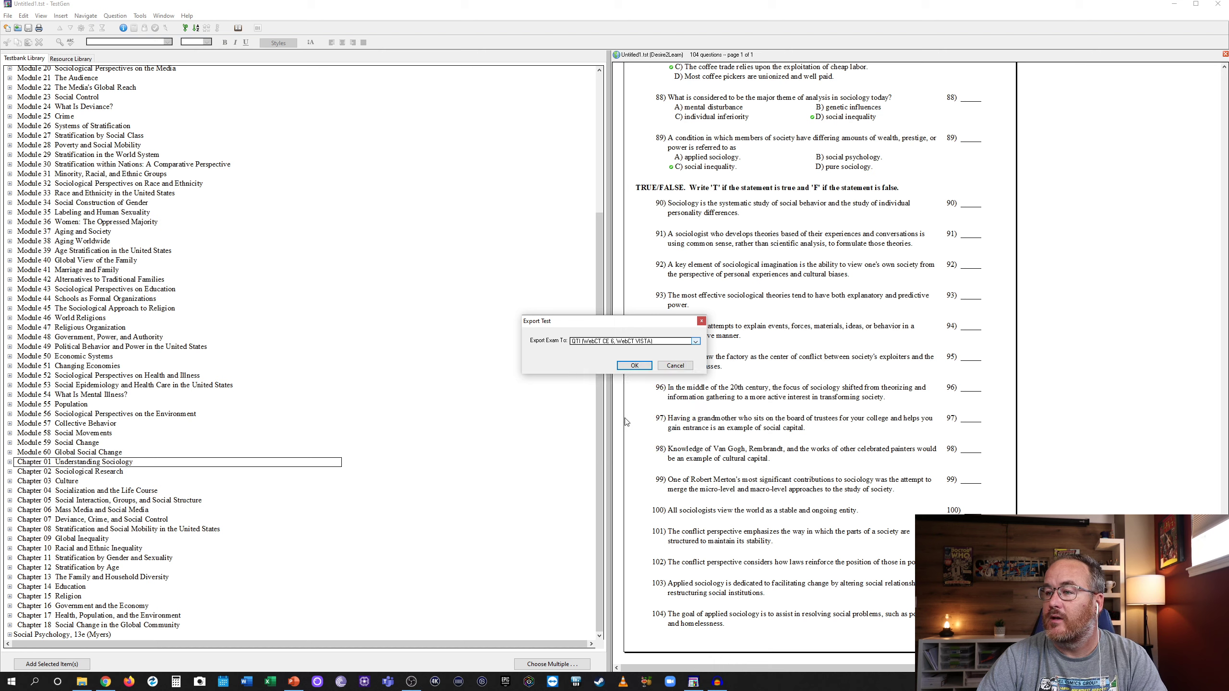
click(633, 366)
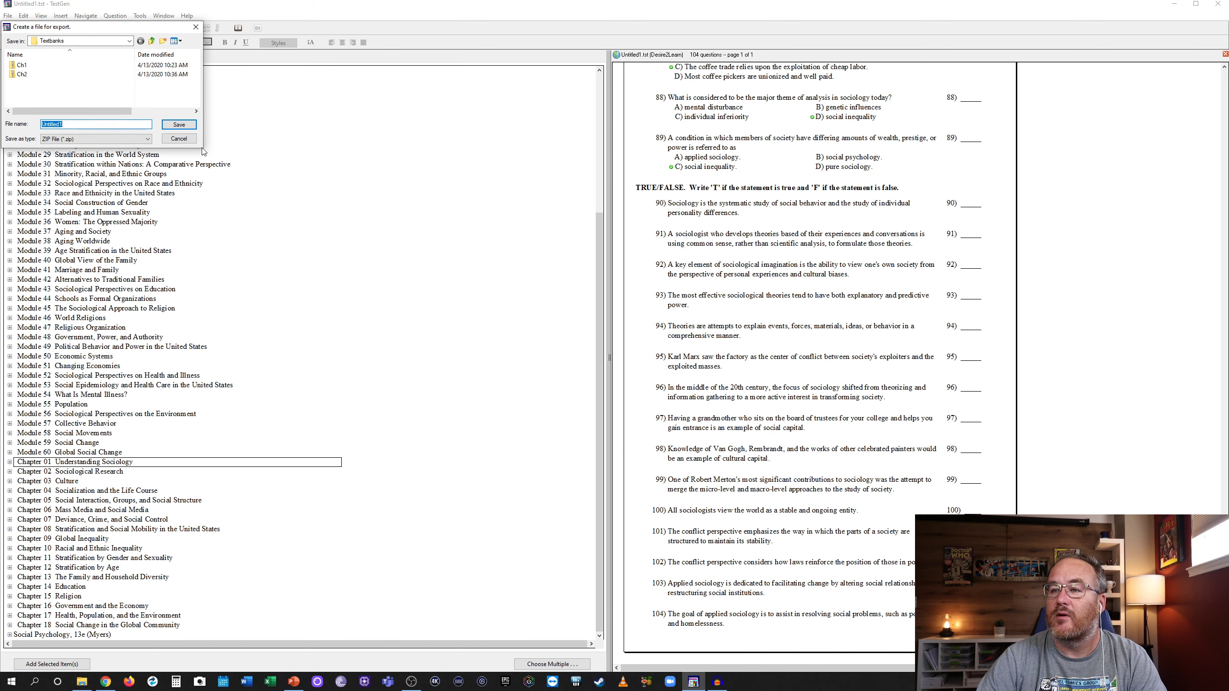
Step: Save the export as Ch1.zip in the Testbanks folder, replacing the existing file of that name
click(34, 66)
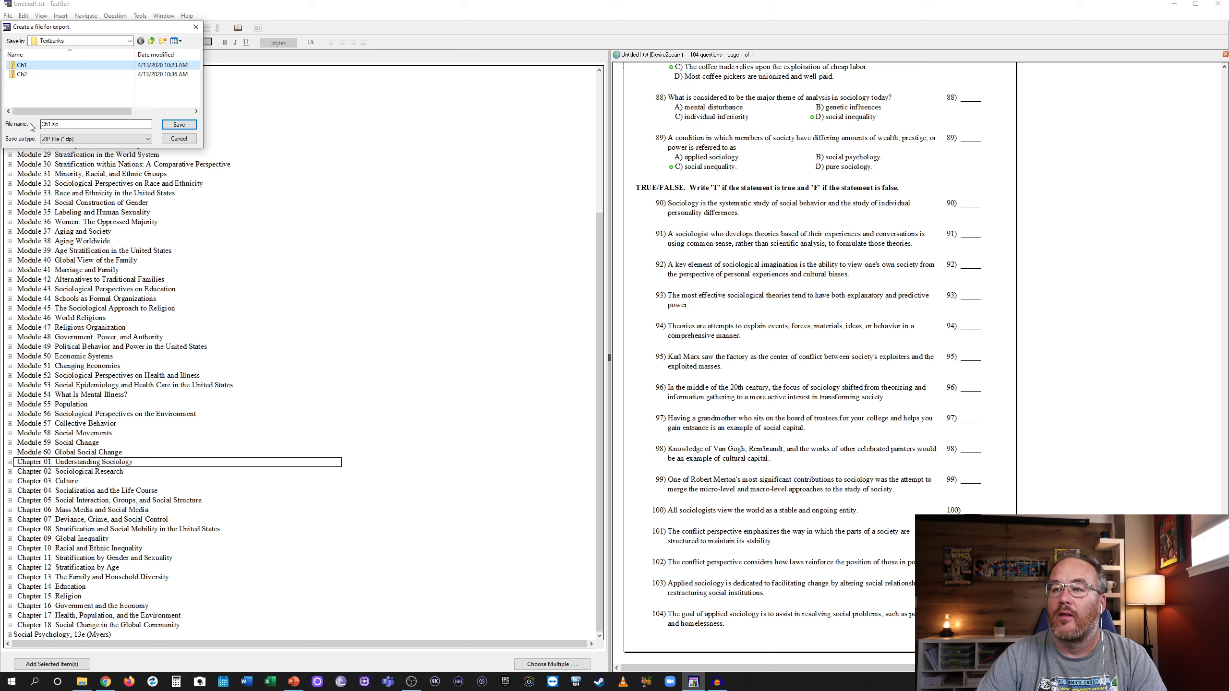
click(184, 127)
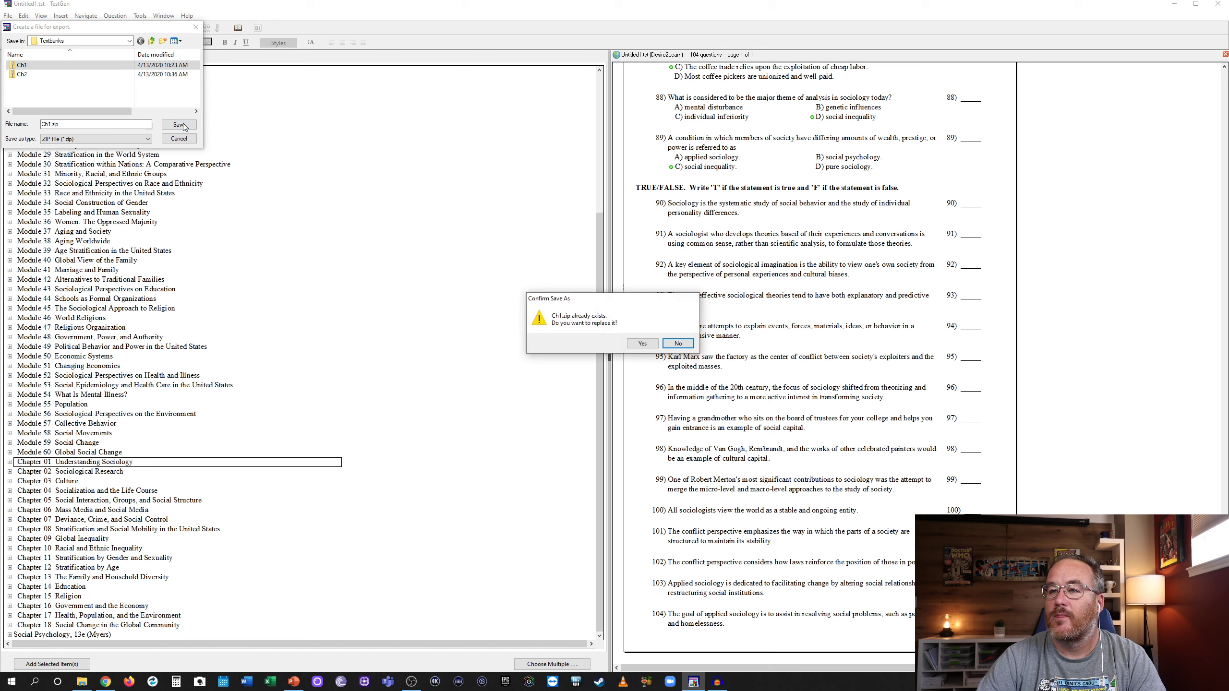
click(642, 344)
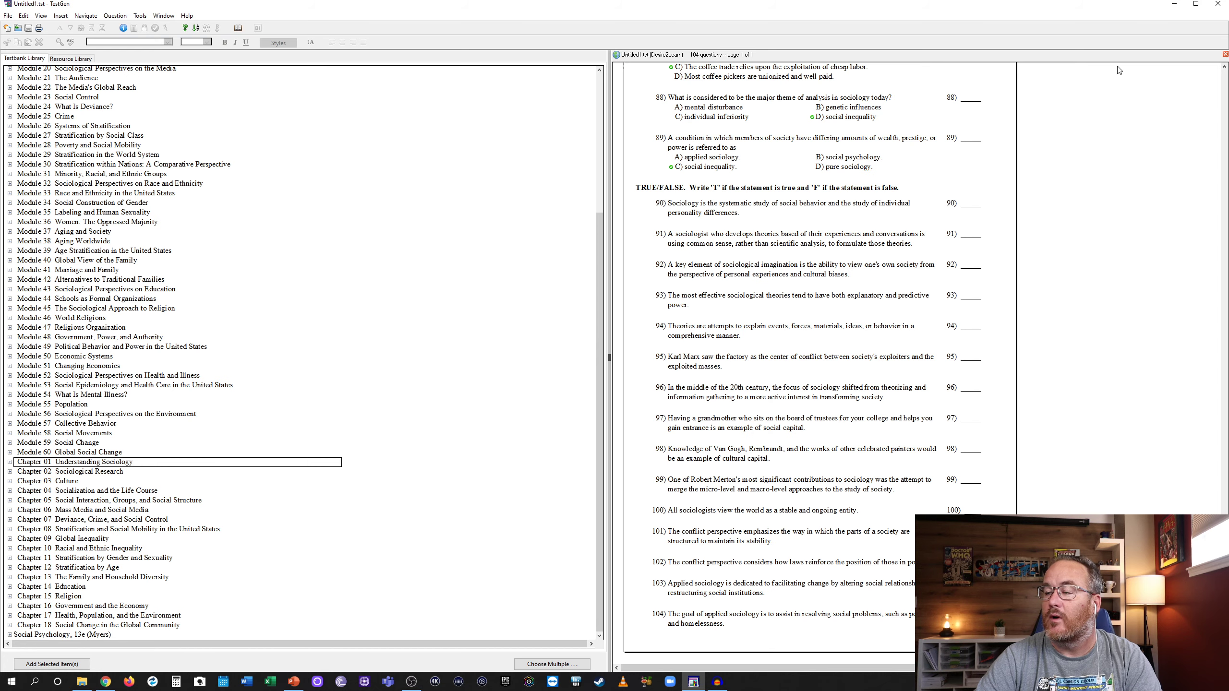
Step: Switch to the Youtube Sandbox course in Canvas in Chrome and open its course content import page
click(1176, 6)
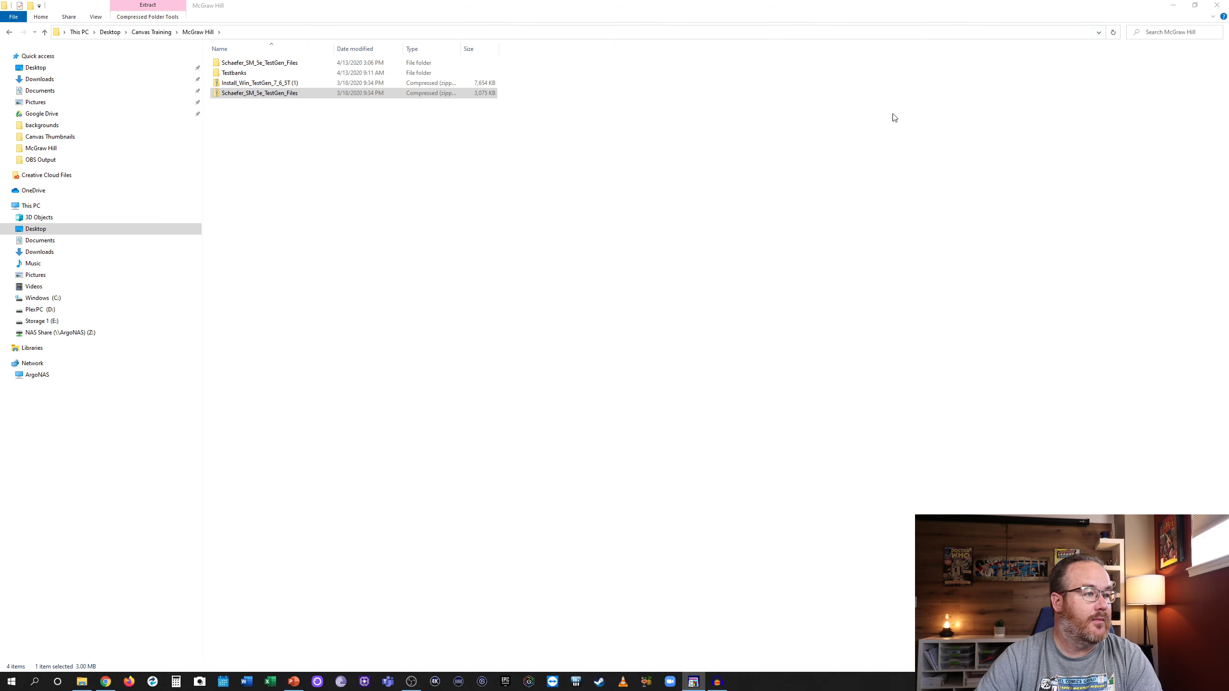
click(103, 681)
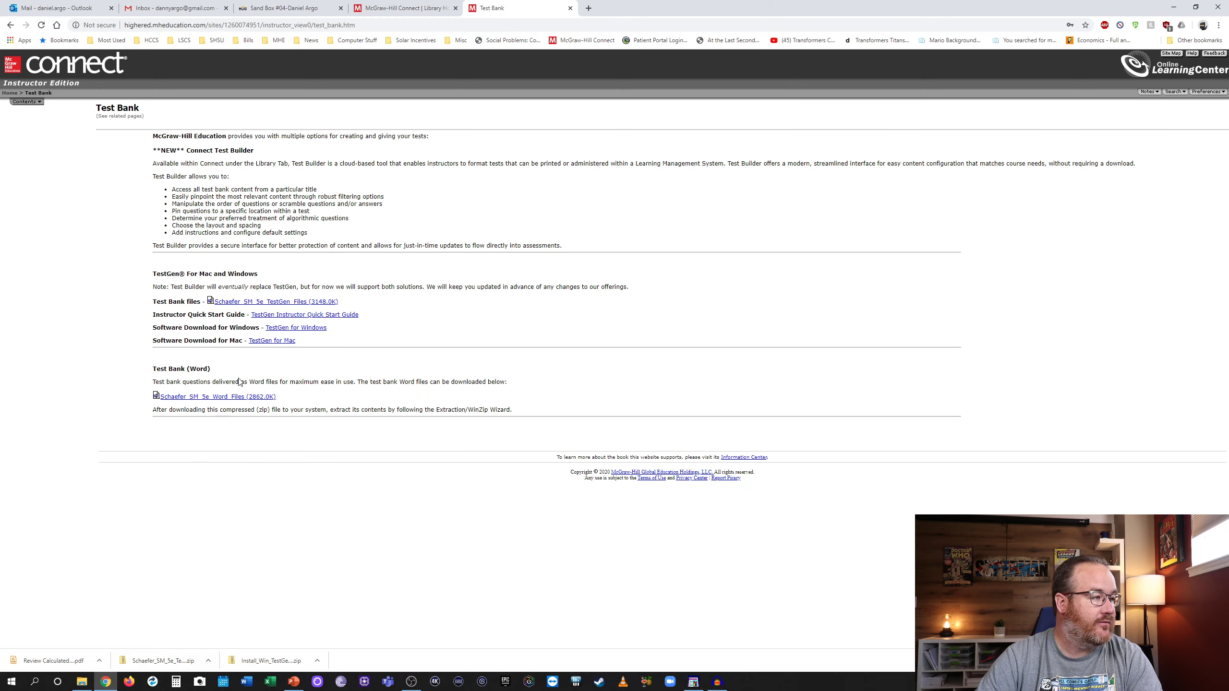
click(310, 8)
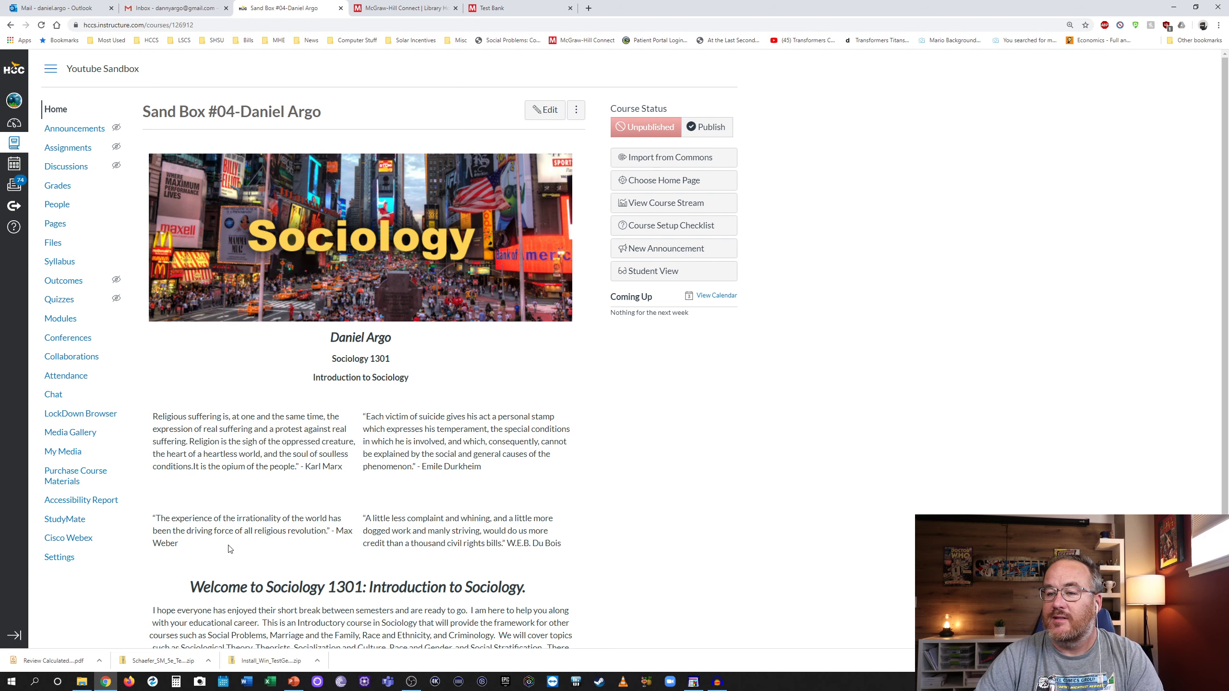
click(83, 558)
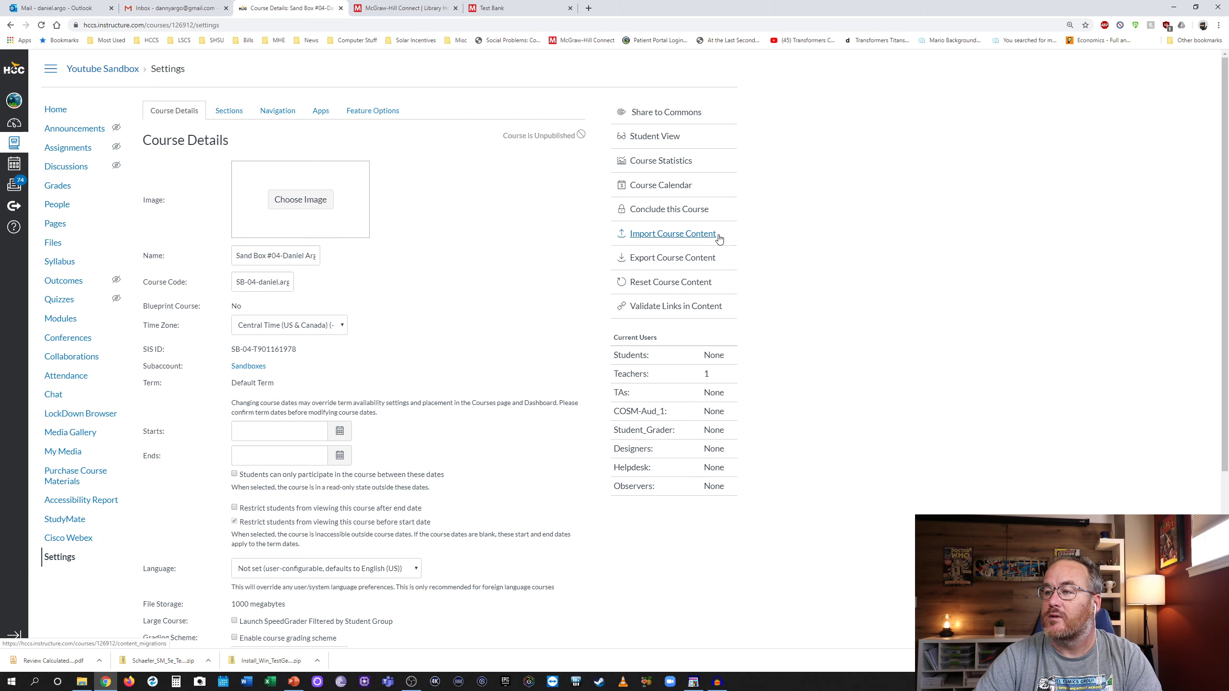
click(692, 237)
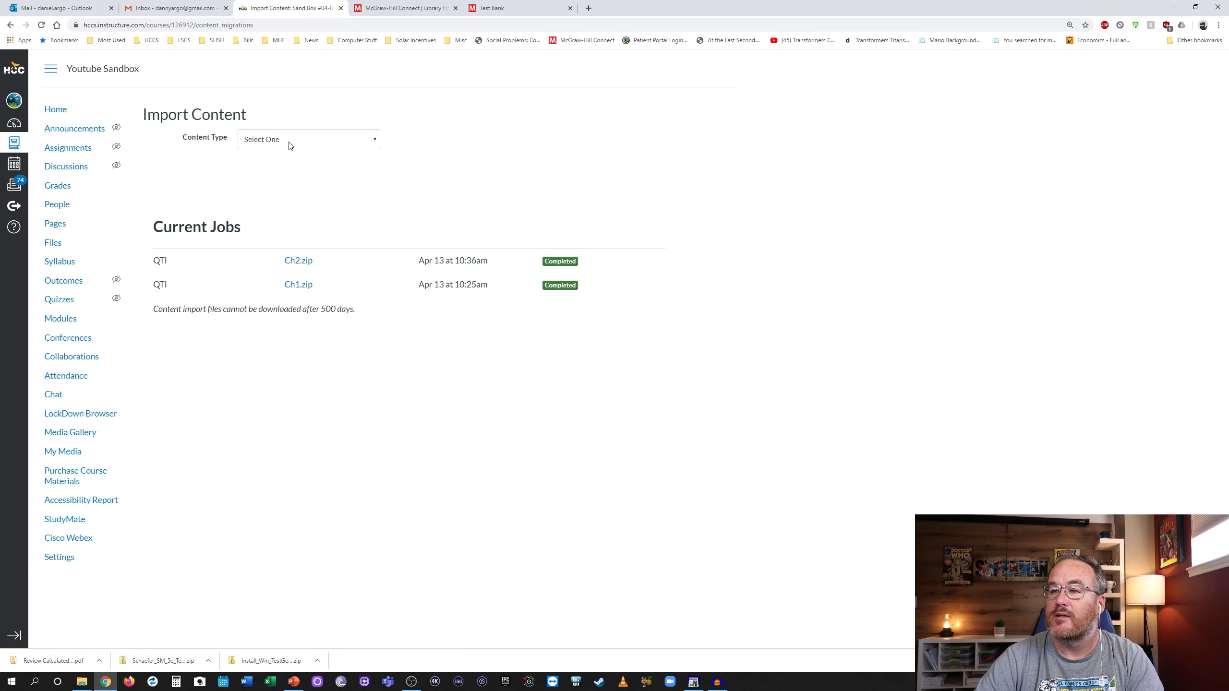
Step: Set the import content type to QTI .zip file and choose Ch1.zip from the desktop's Testbanks folder as the source
click(306, 141)
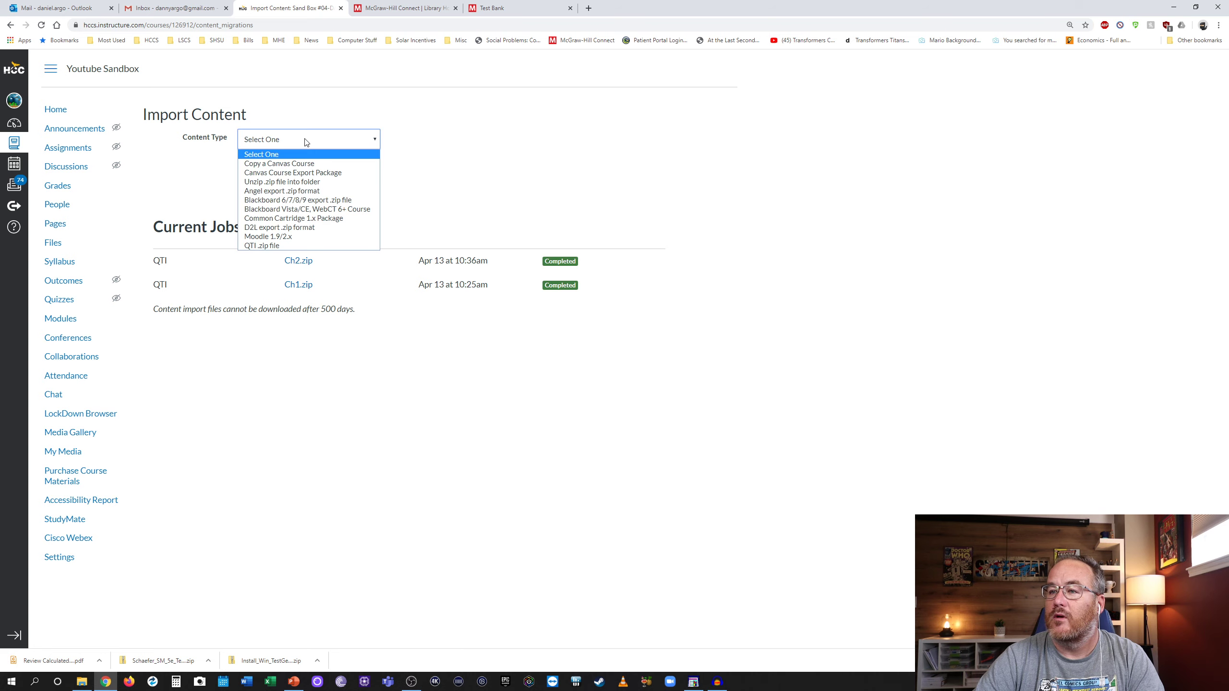
click(274, 246)
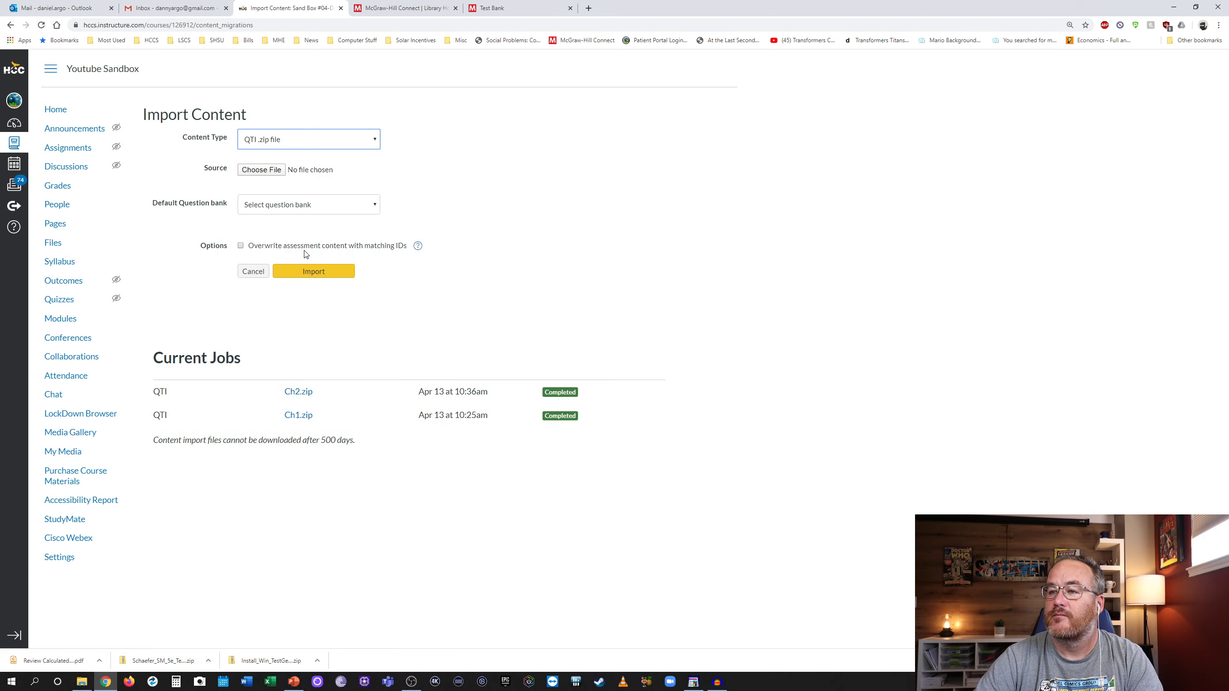
click(252, 170)
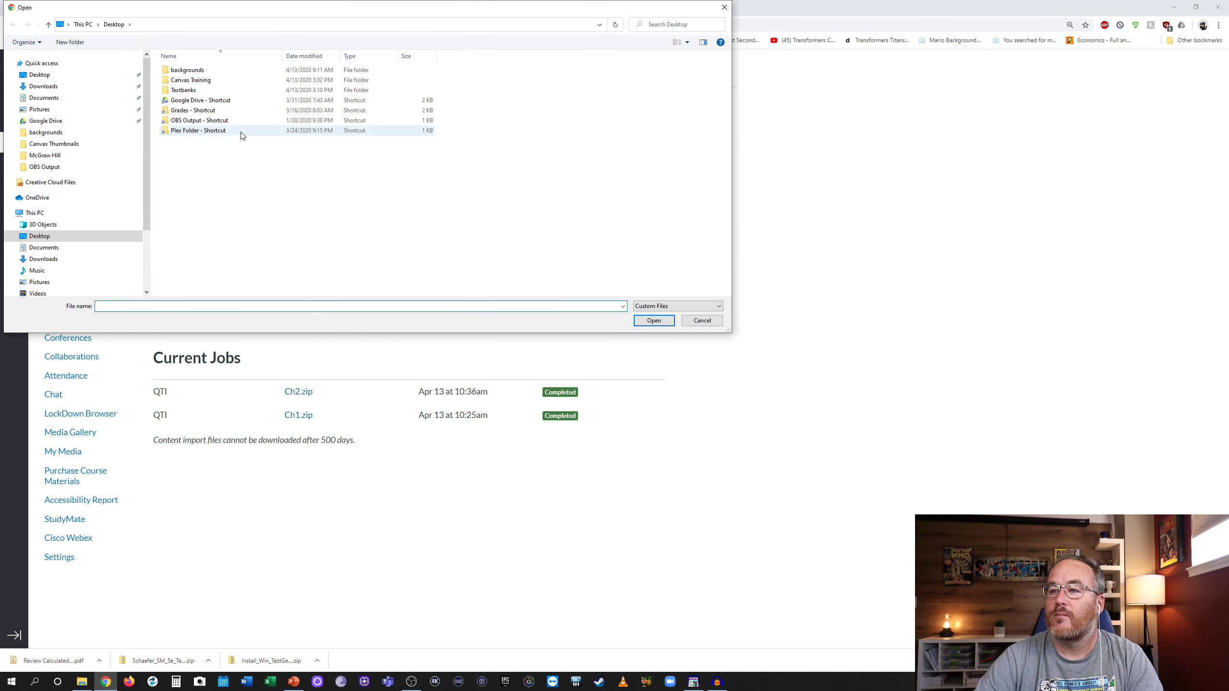
click(179, 92)
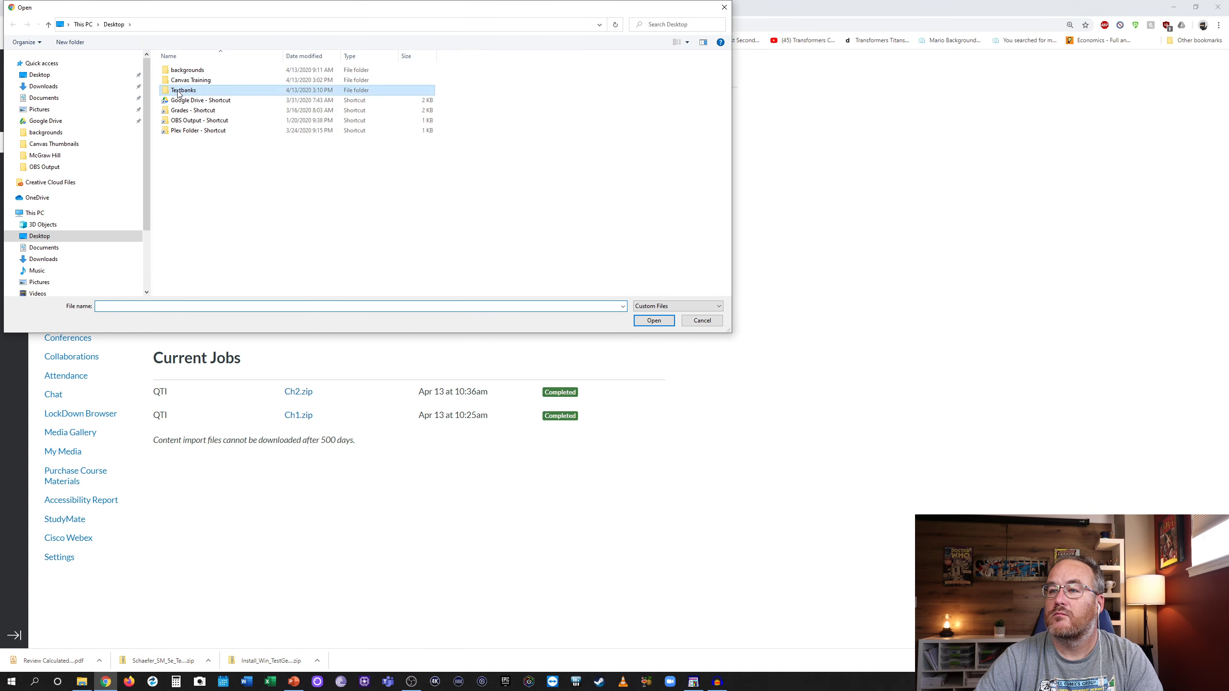
double_click(179, 93)
click(180, 73)
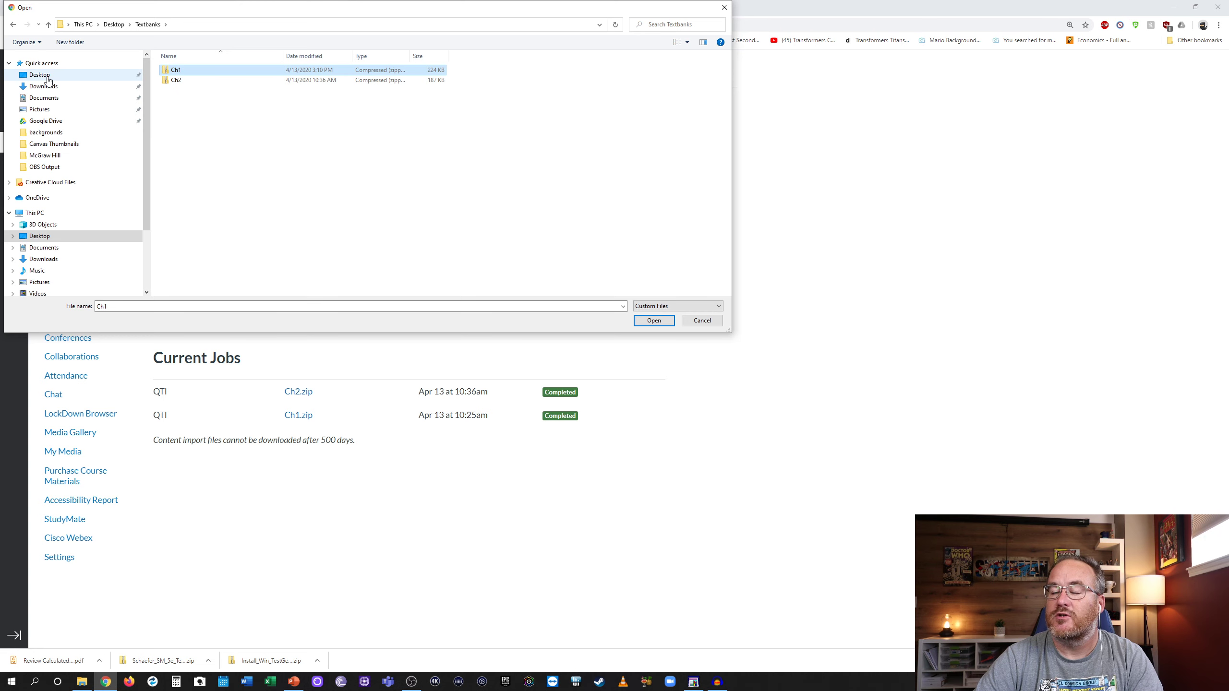
click(651, 320)
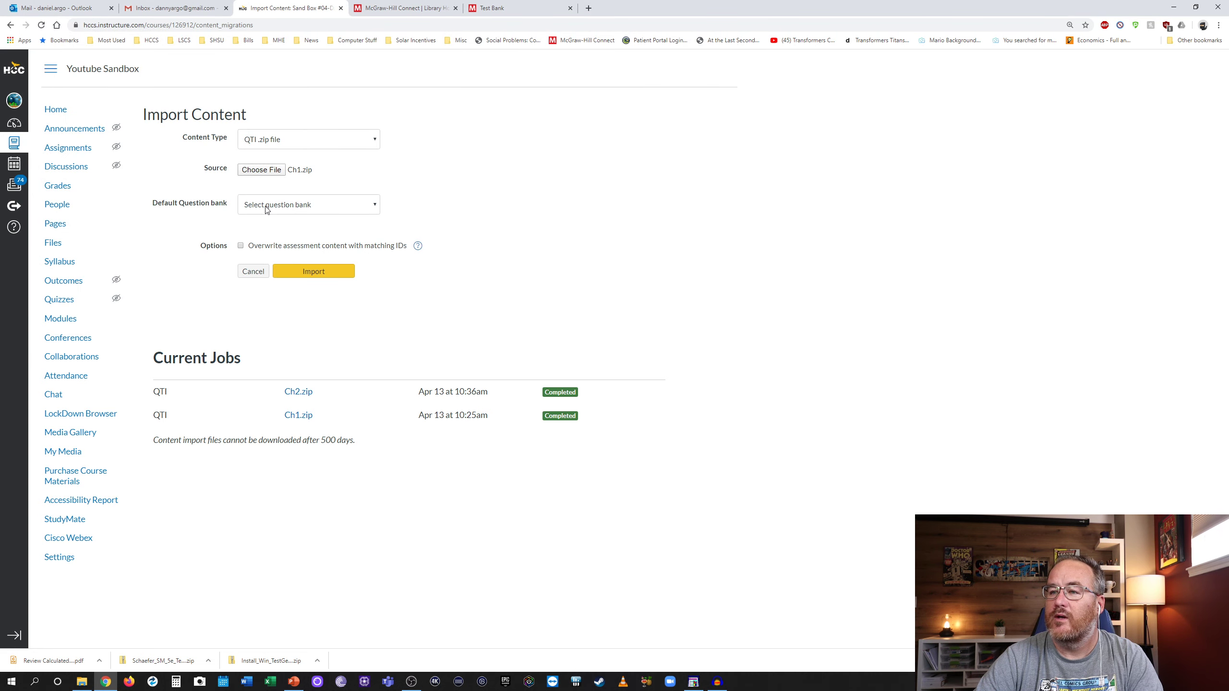
Step: Import the file into a new question bank named Ch1, with assessment content with matching IDs overwritten
click(266, 208)
click(283, 226)
click(281, 239)
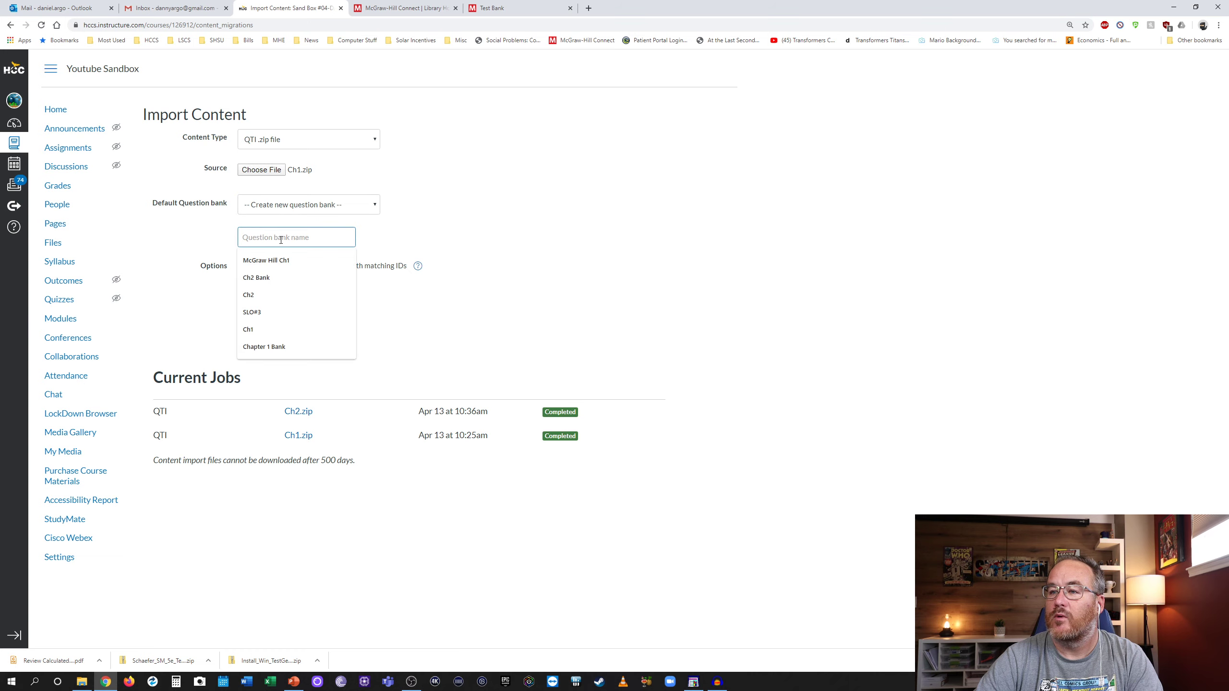
text(Ch1)
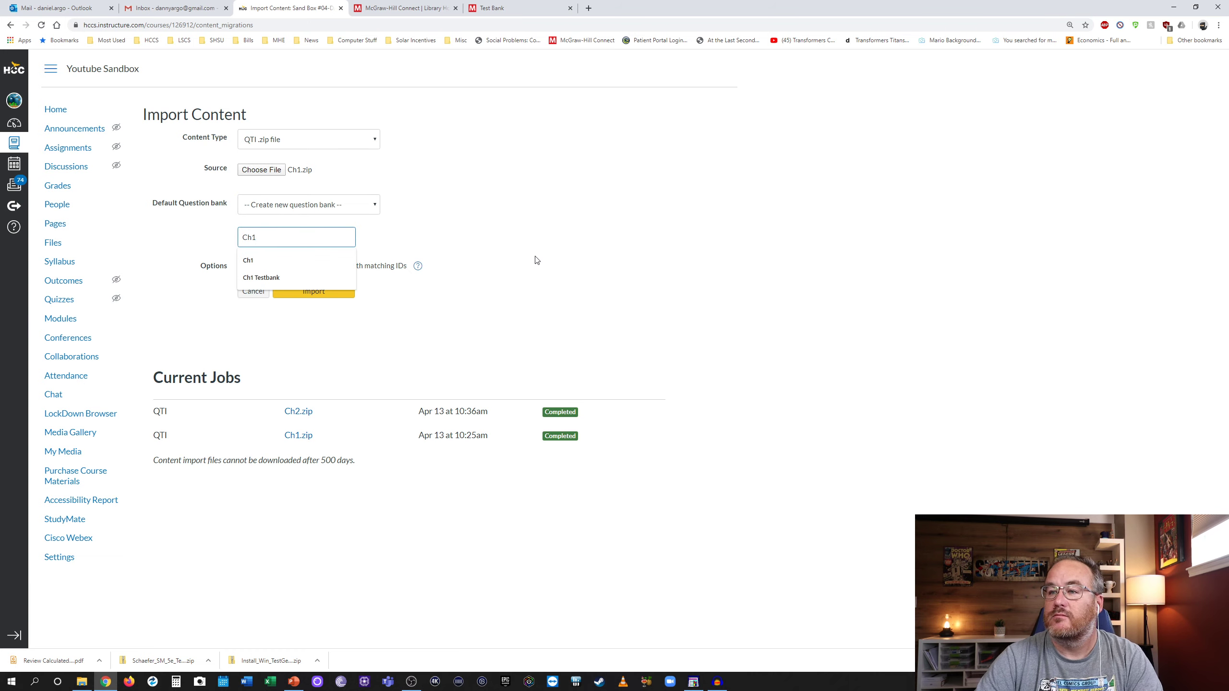
click(566, 267)
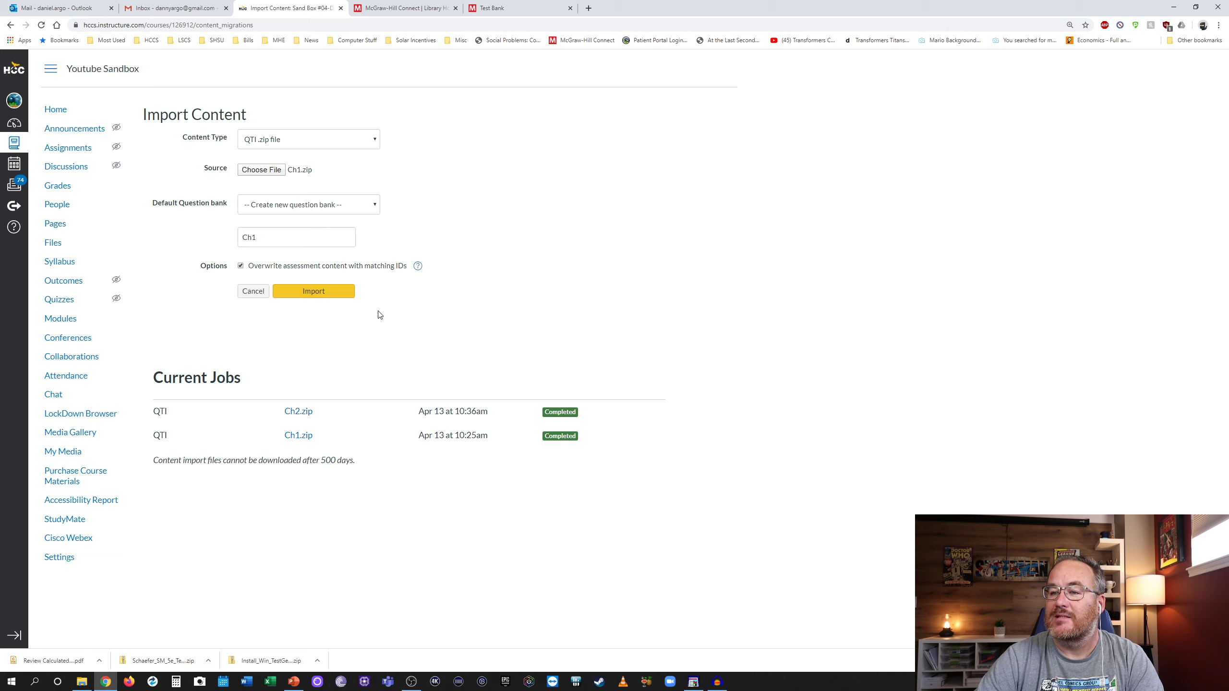
click(320, 292)
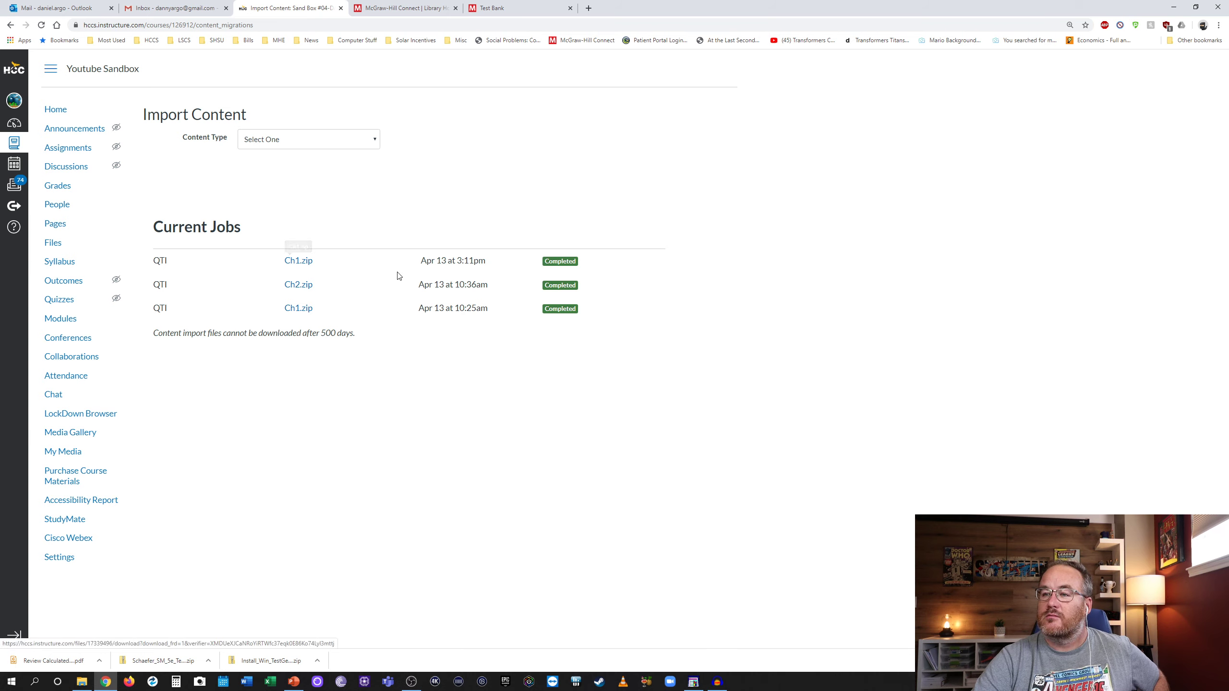
Step: Delete the imported Untitled1 quiz from the course's quizzes
click(60, 303)
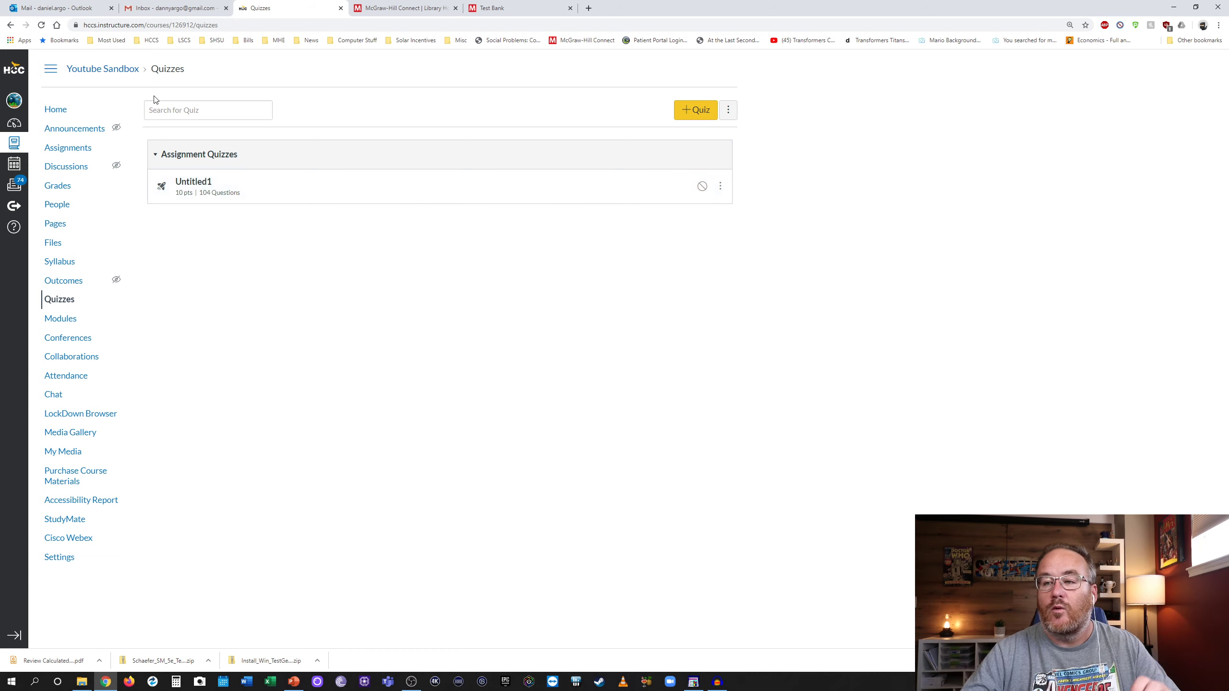
click(720, 189)
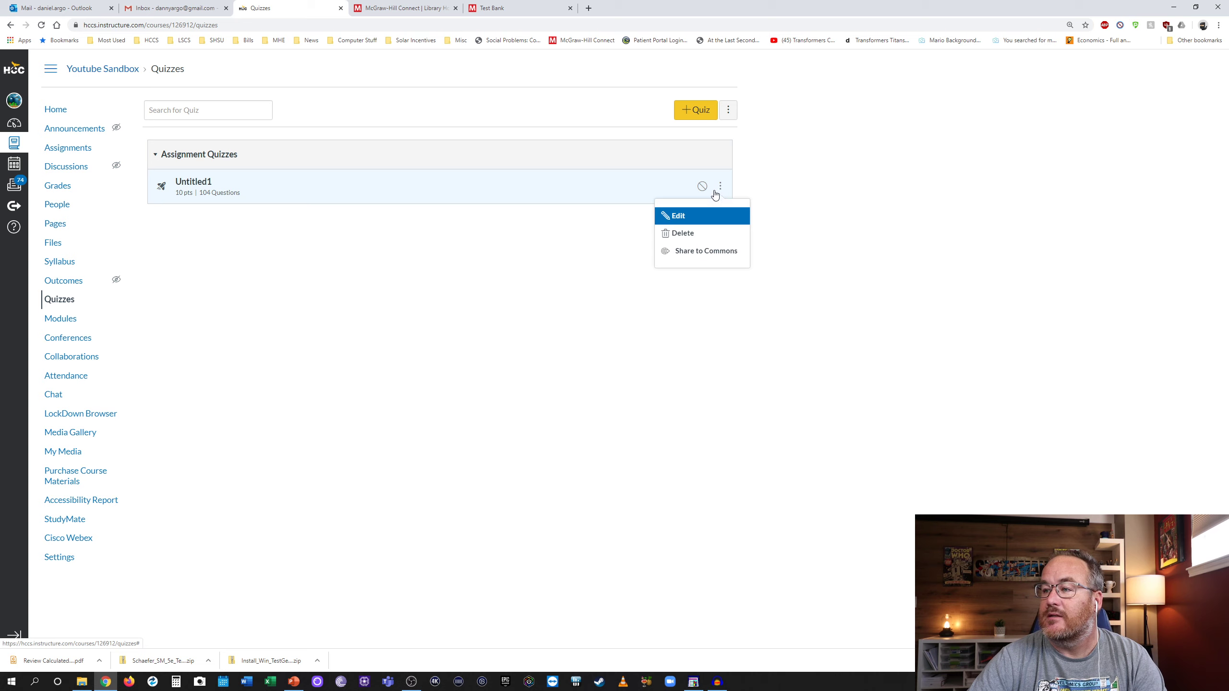
click(692, 234)
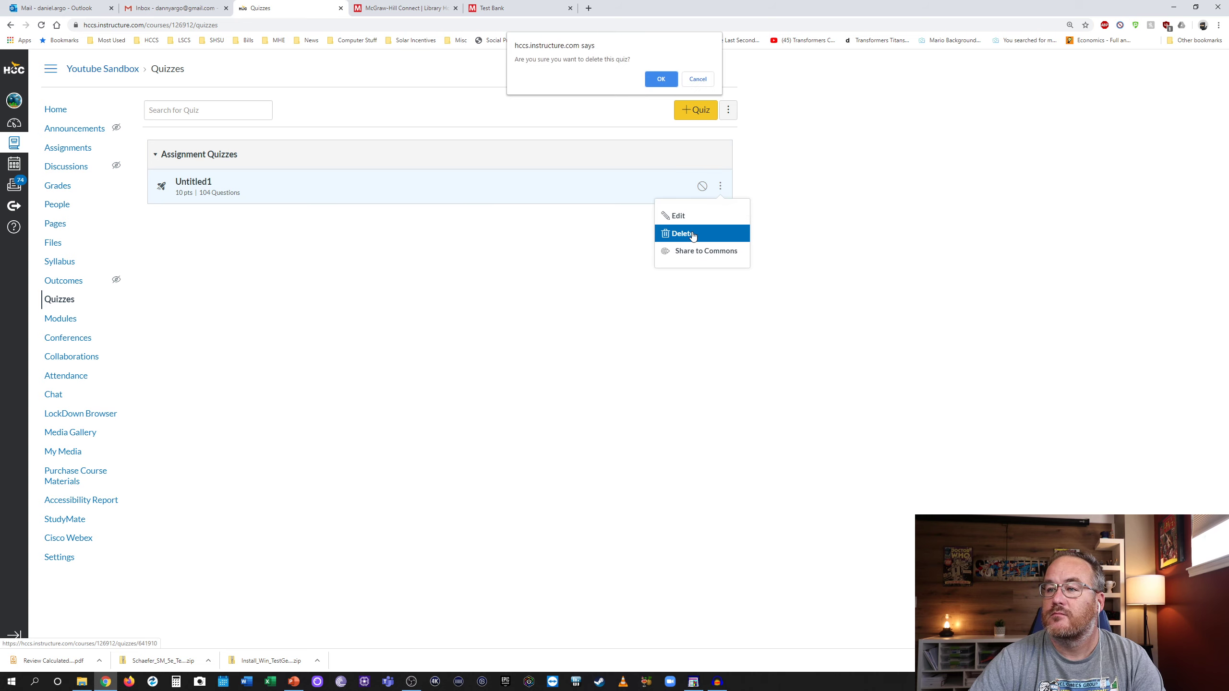
click(661, 77)
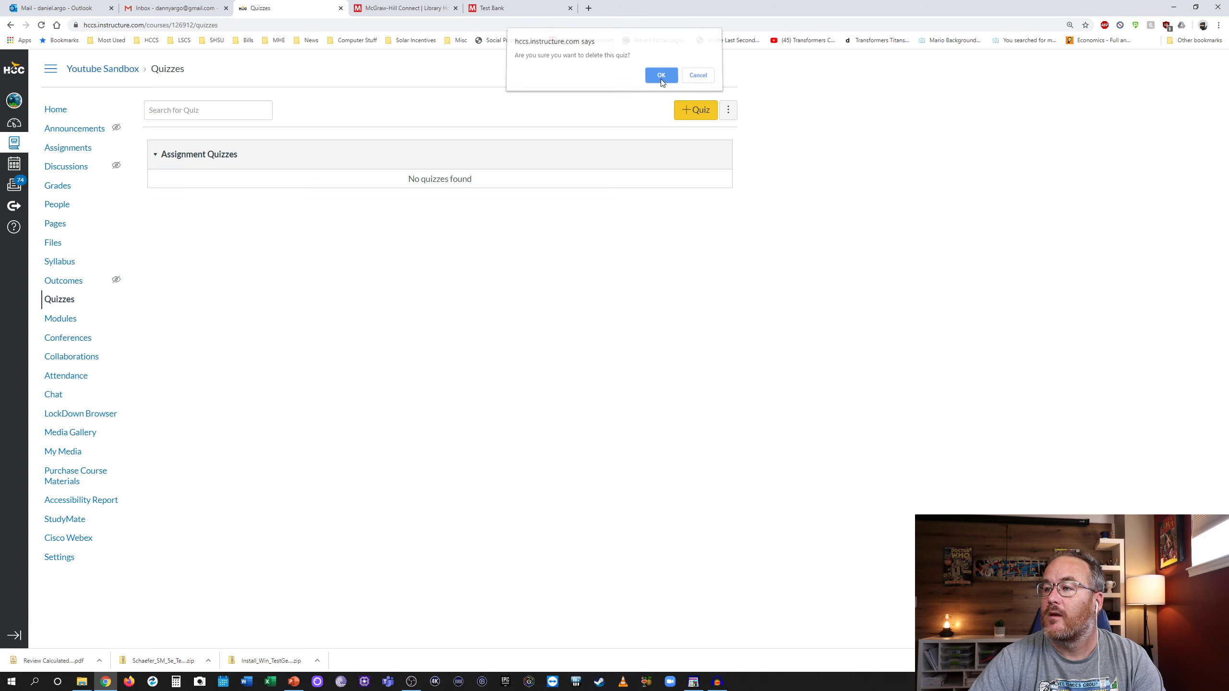
Step: Rename the course question bank Ch1 as Chapter 1 Bank
click(728, 111)
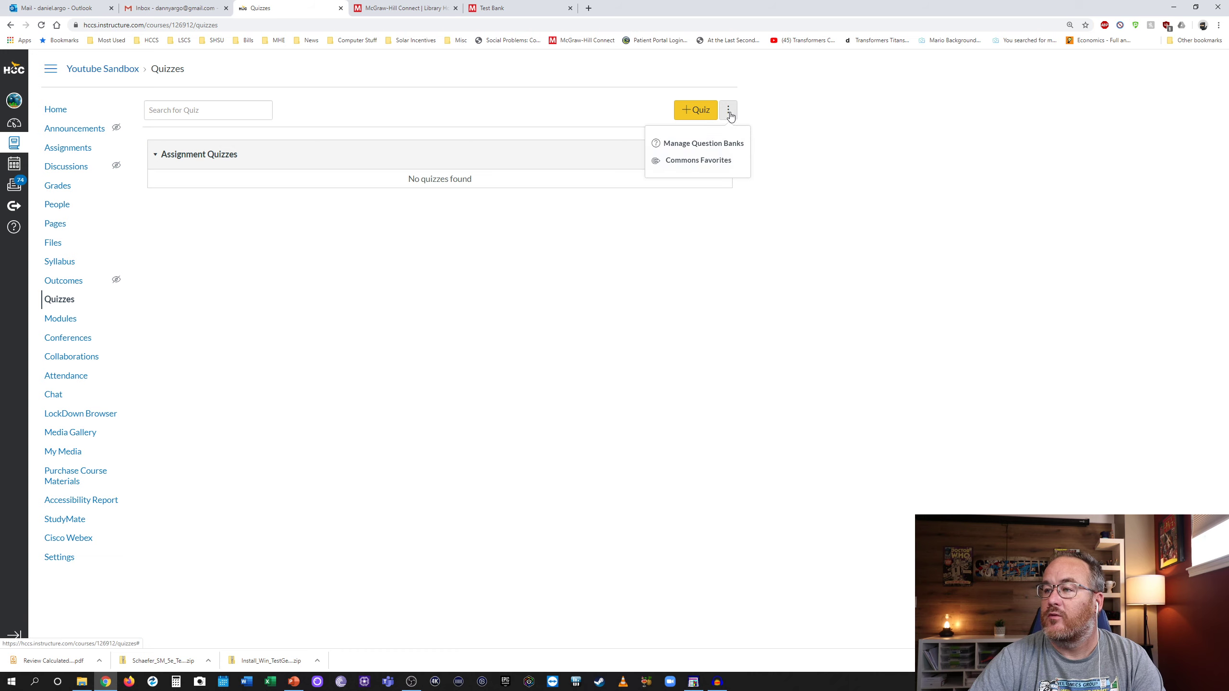
click(724, 145)
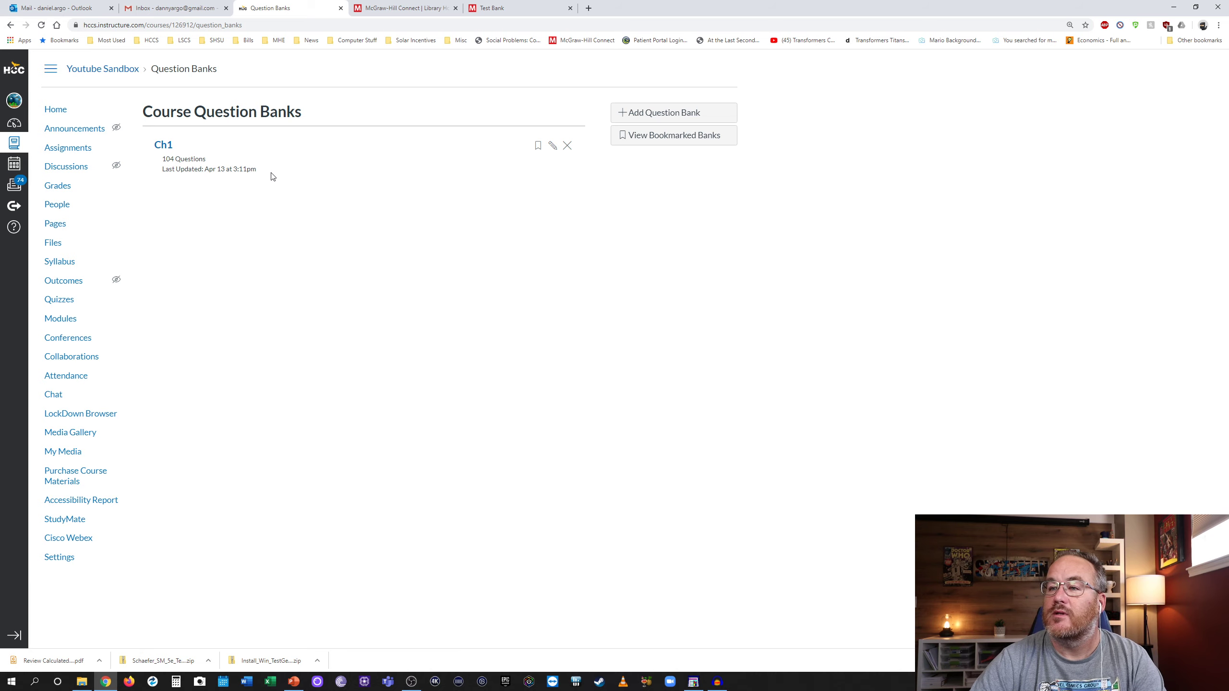
click(544, 151)
text(Chapt)
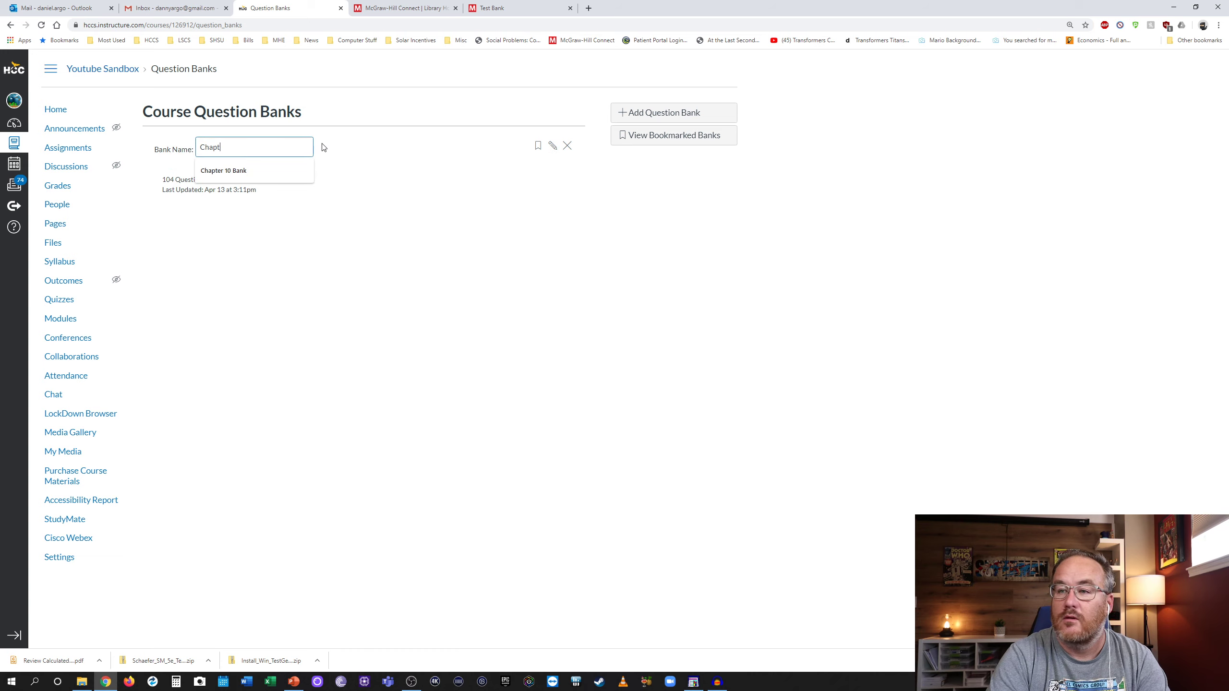
text(er 1 Bank)
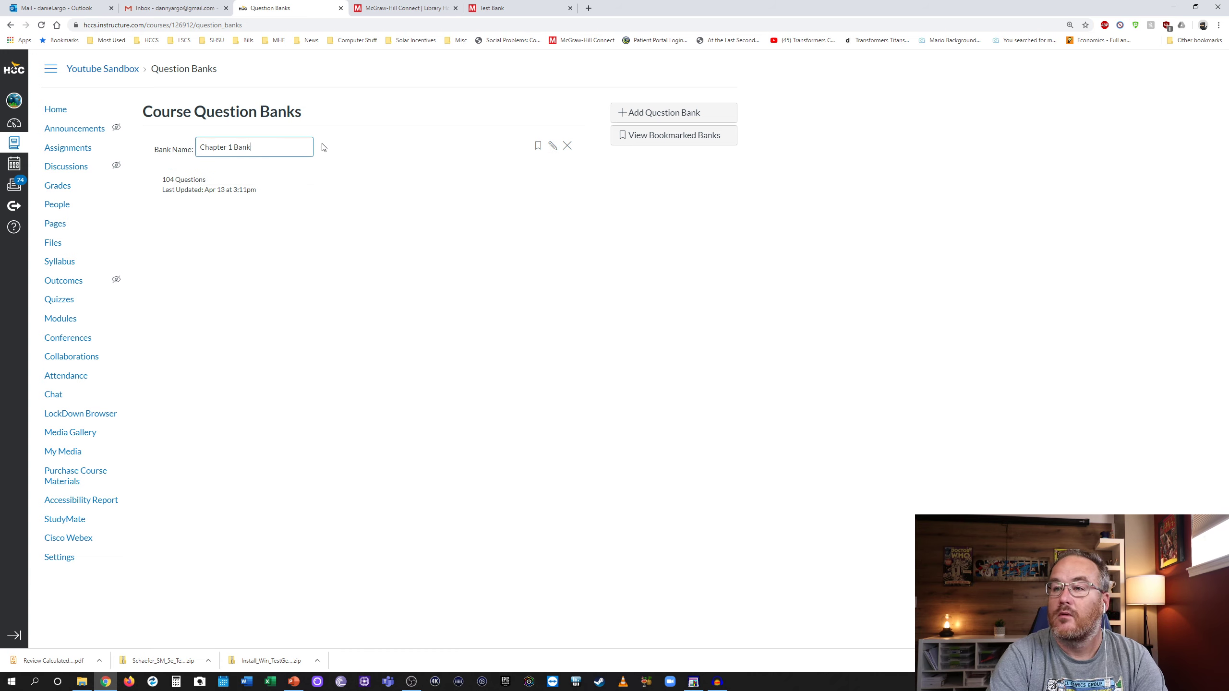
key(Return)
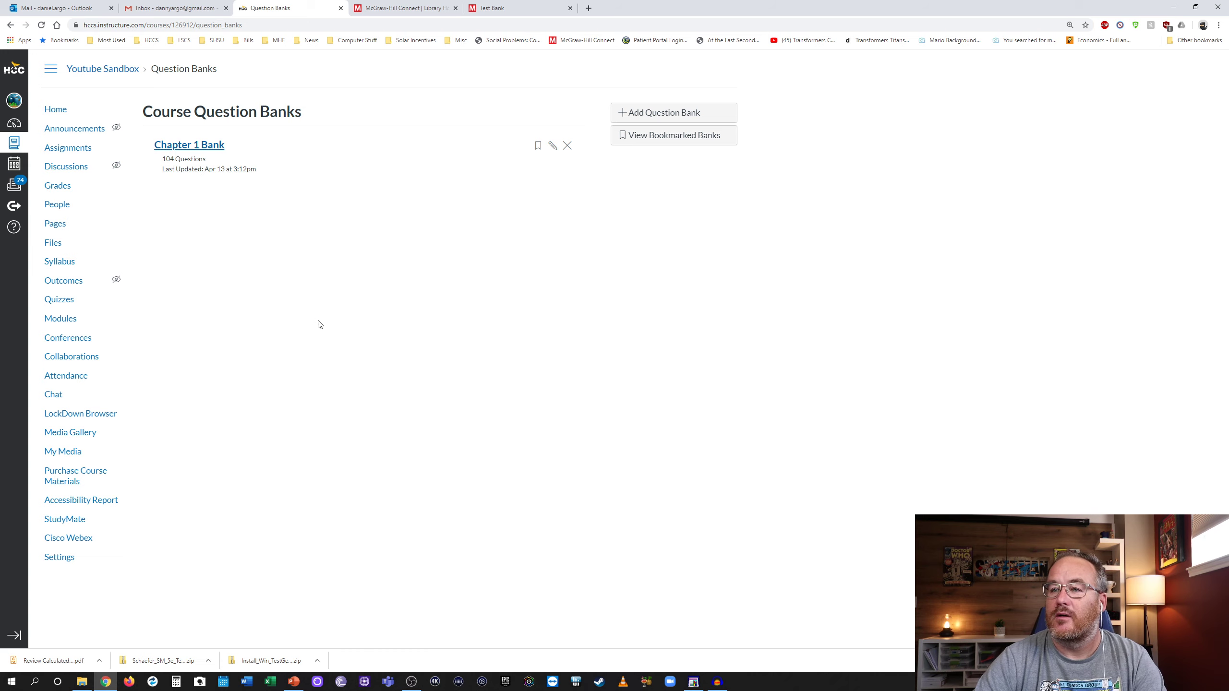
Step: Create a new course quiz titled Chapter 1 Quiz with the instructions text "Chapter 1"
click(60, 302)
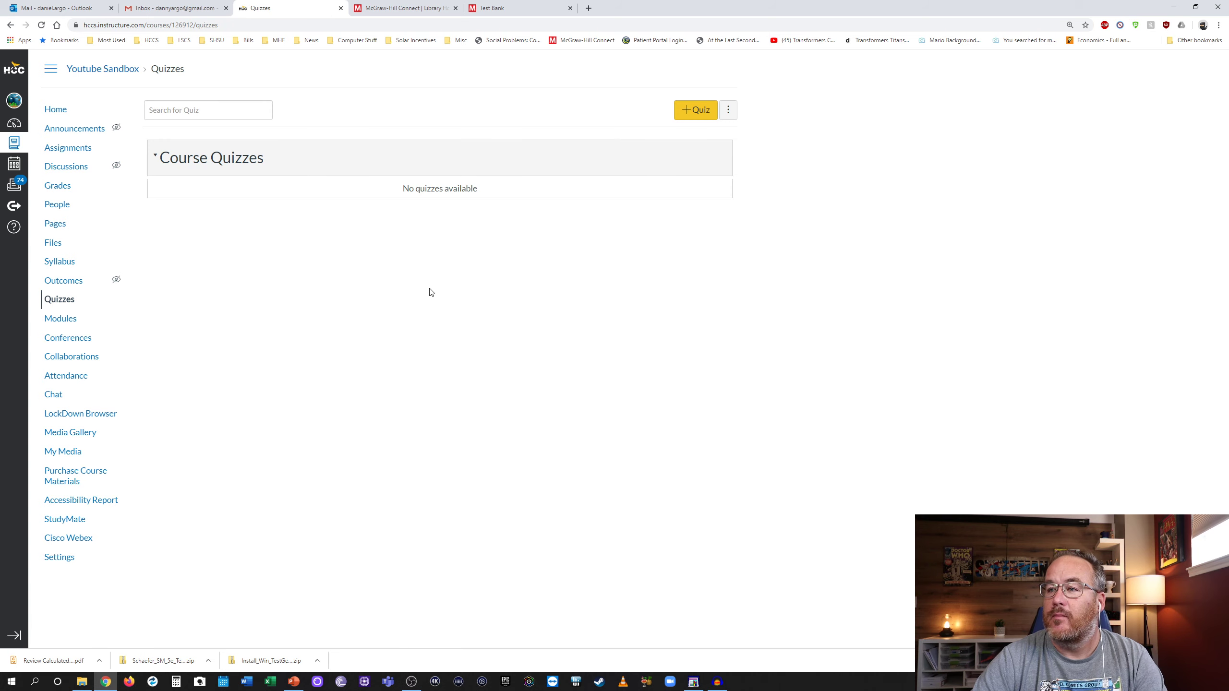
click(690, 111)
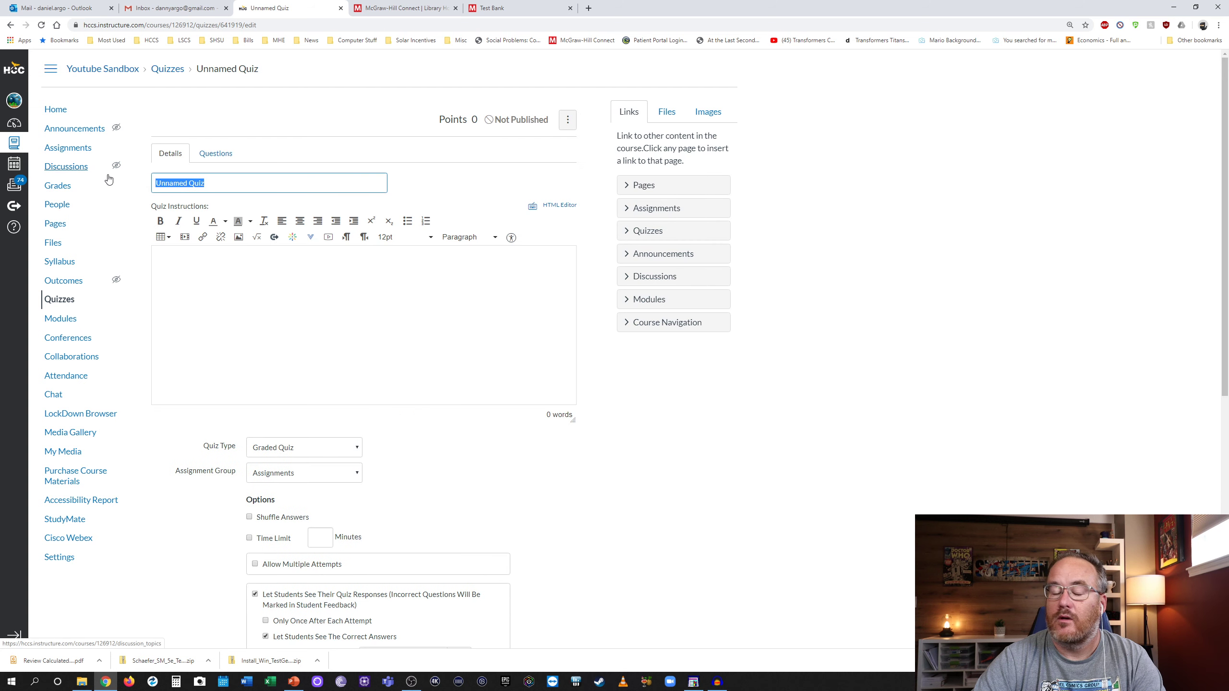
text(T)
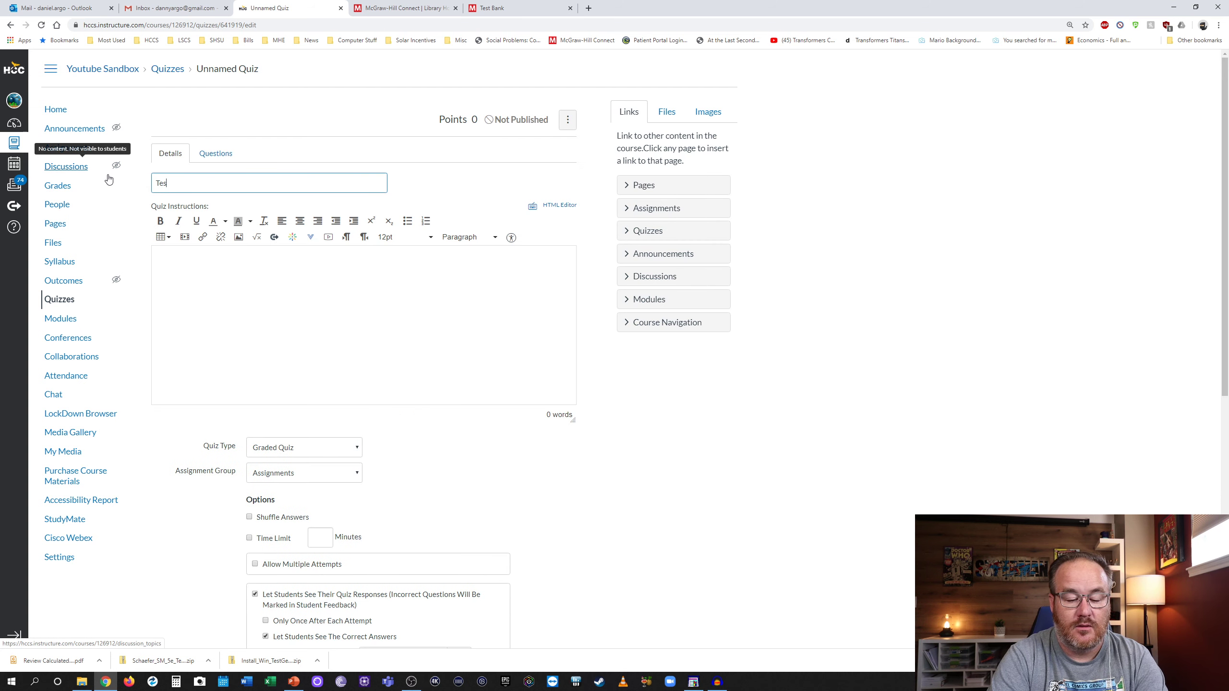
key(BackSpace)
text(QUI)
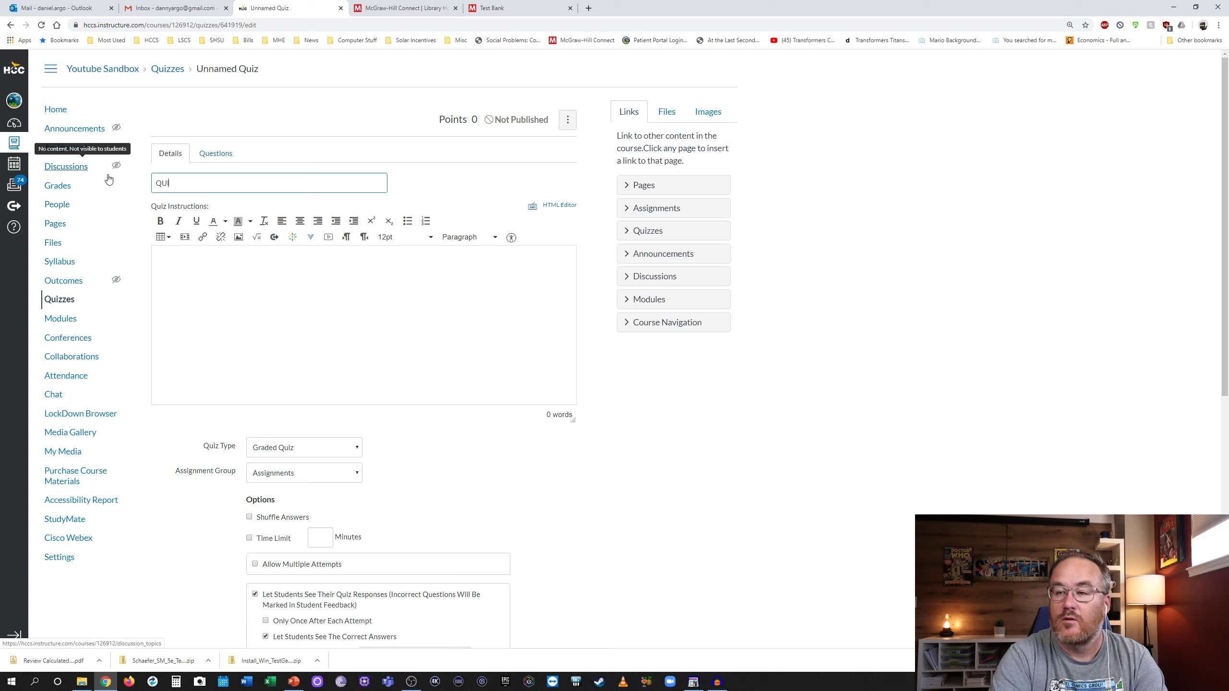
key(BackSpace)
text(Chapter 1 Quiz)
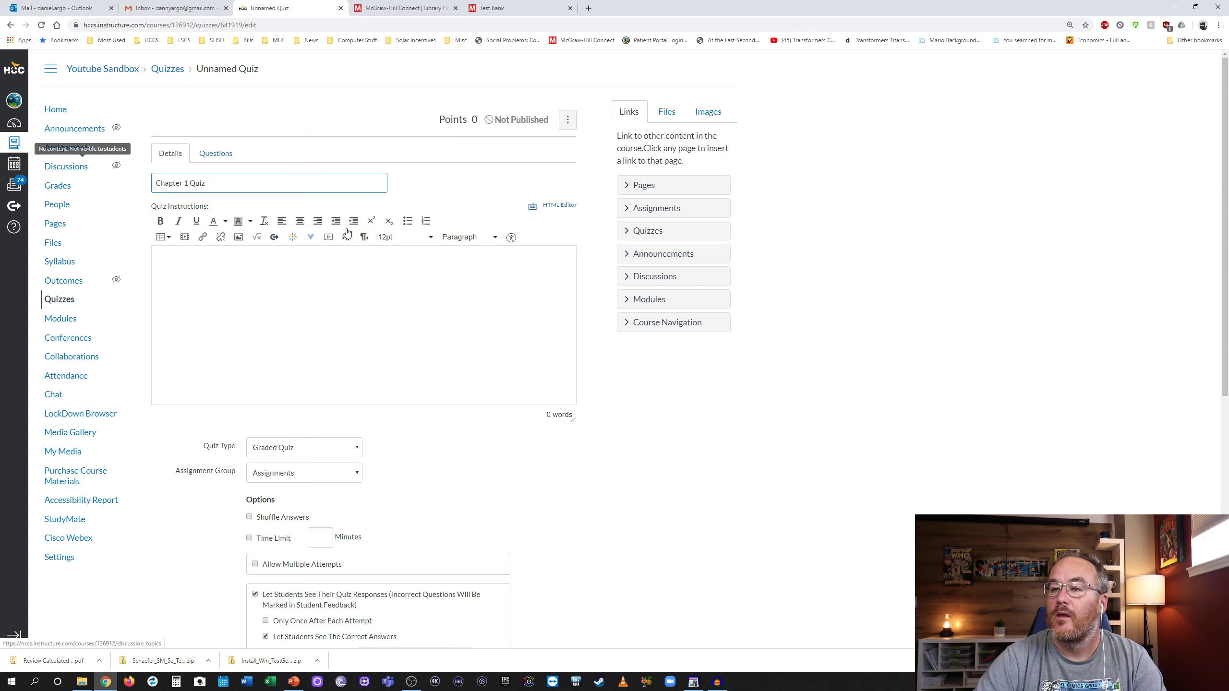
click(321, 338)
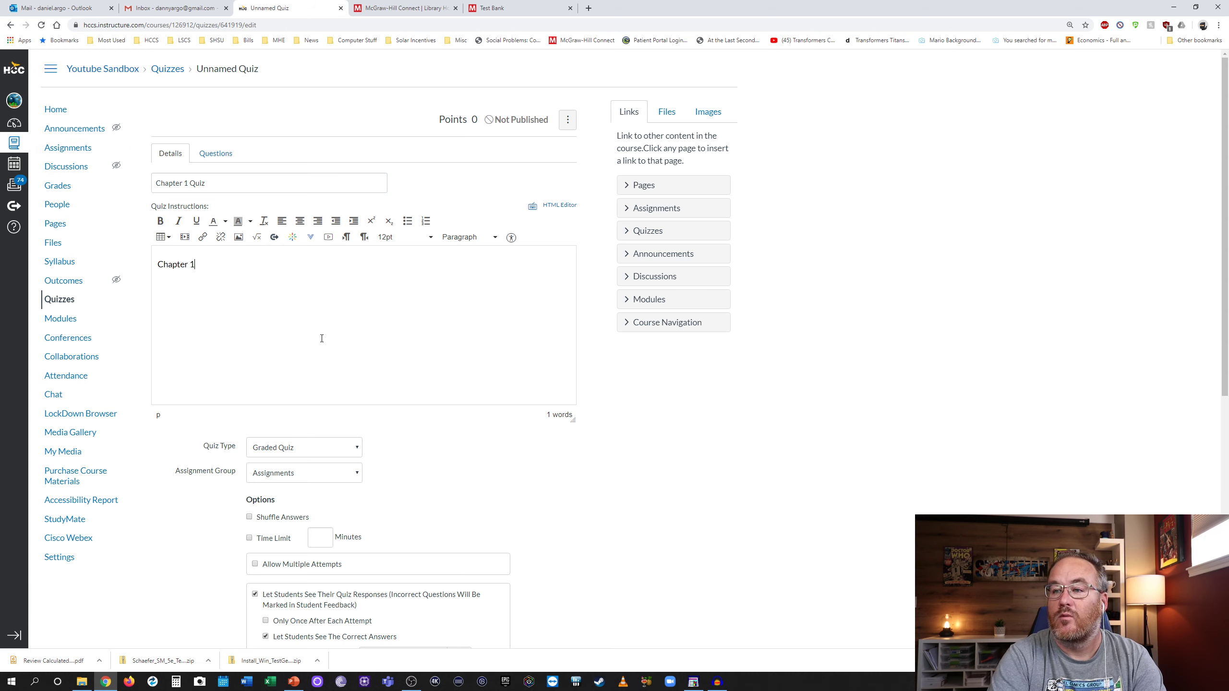
Step: Give the quiz a 15-minute time limit and allow multiple attempts, limited to 5
scroll(275, 366, down, 6)
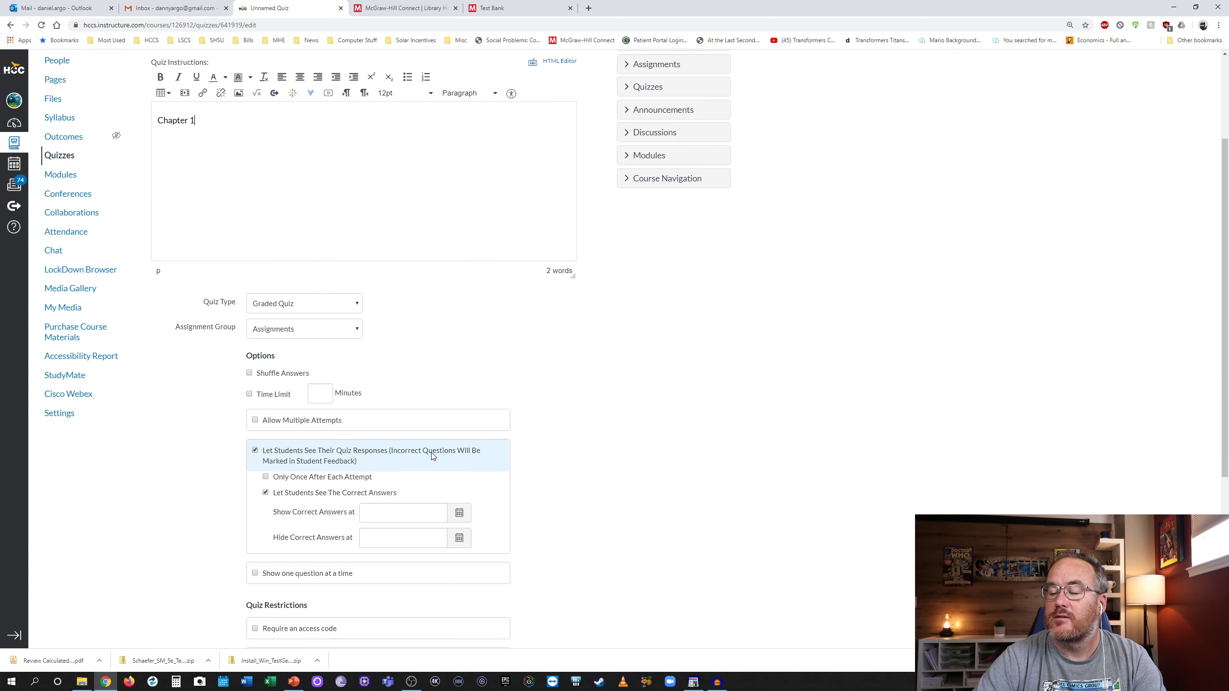
click(250, 249)
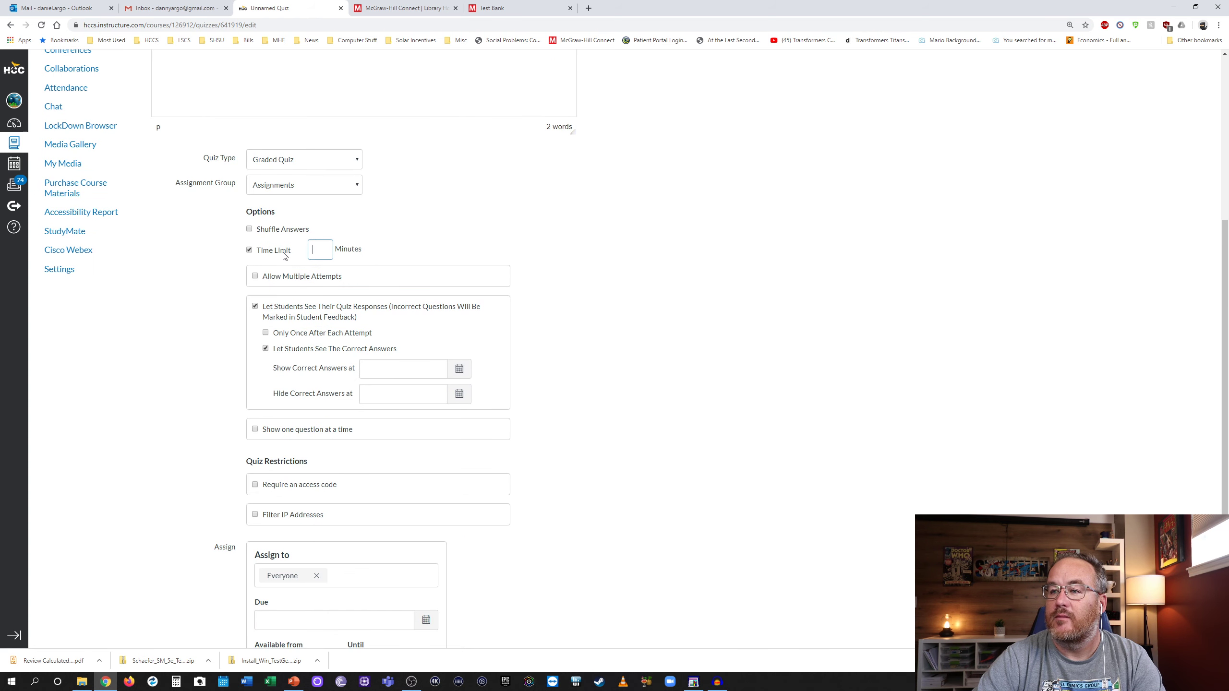
text(15)
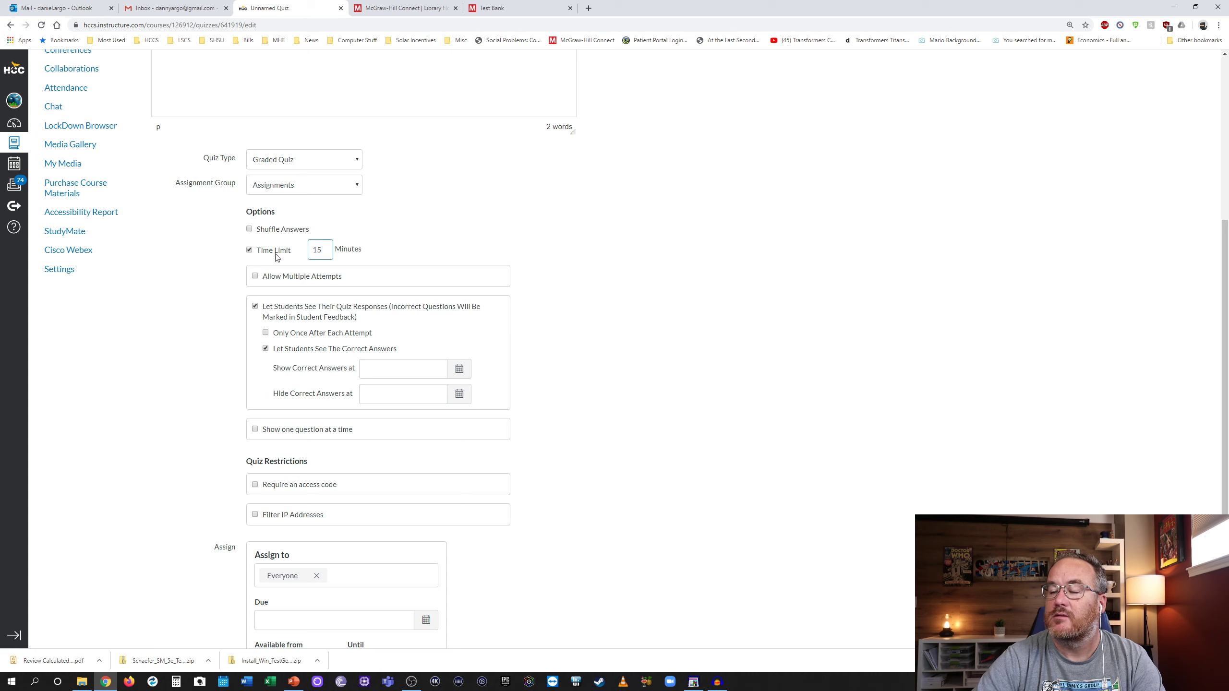
click(255, 276)
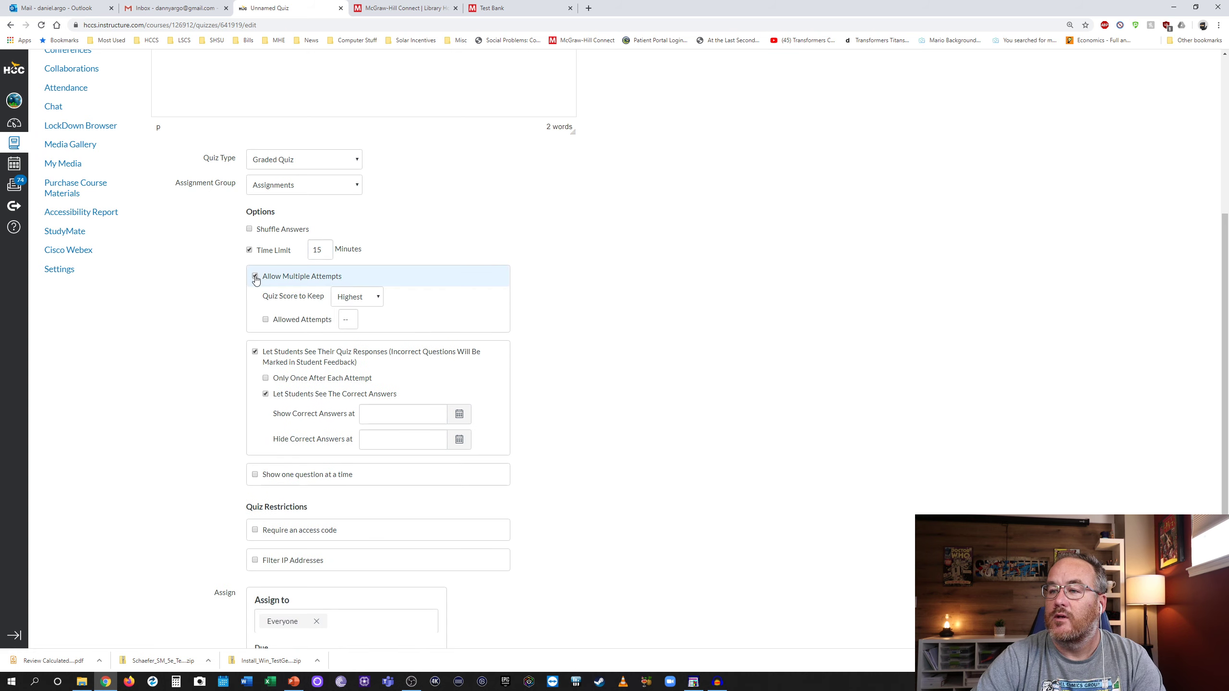
click(273, 321)
click(343, 319)
text(1)
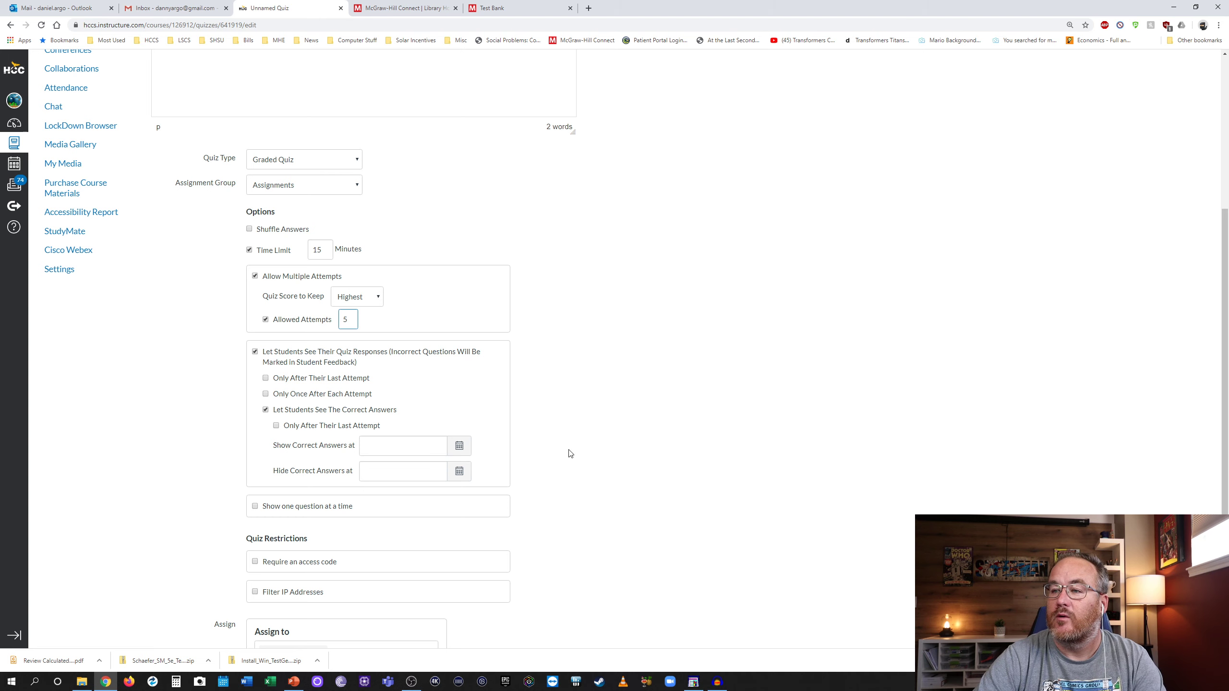
Step: Make the quiz available from Apr 13 12am until Apr 18 11:59pm, with the due date Apr 18 11:59pm
scroll(621, 502, down, 3)
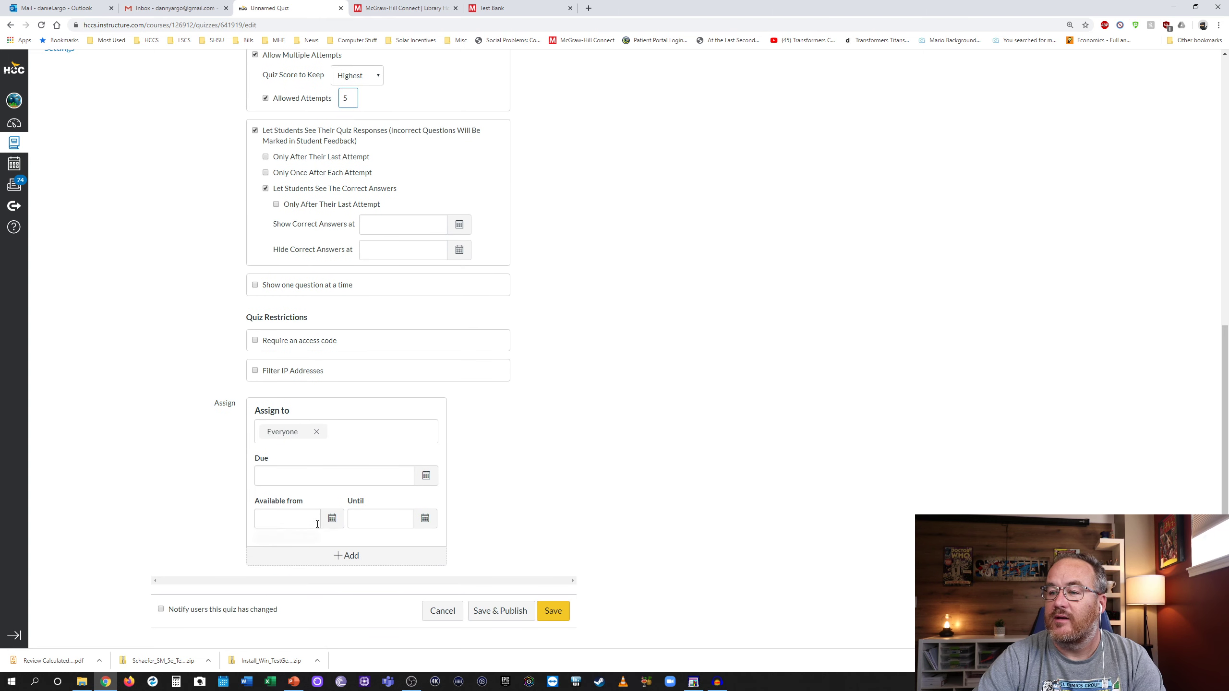
click(331, 518)
click(288, 453)
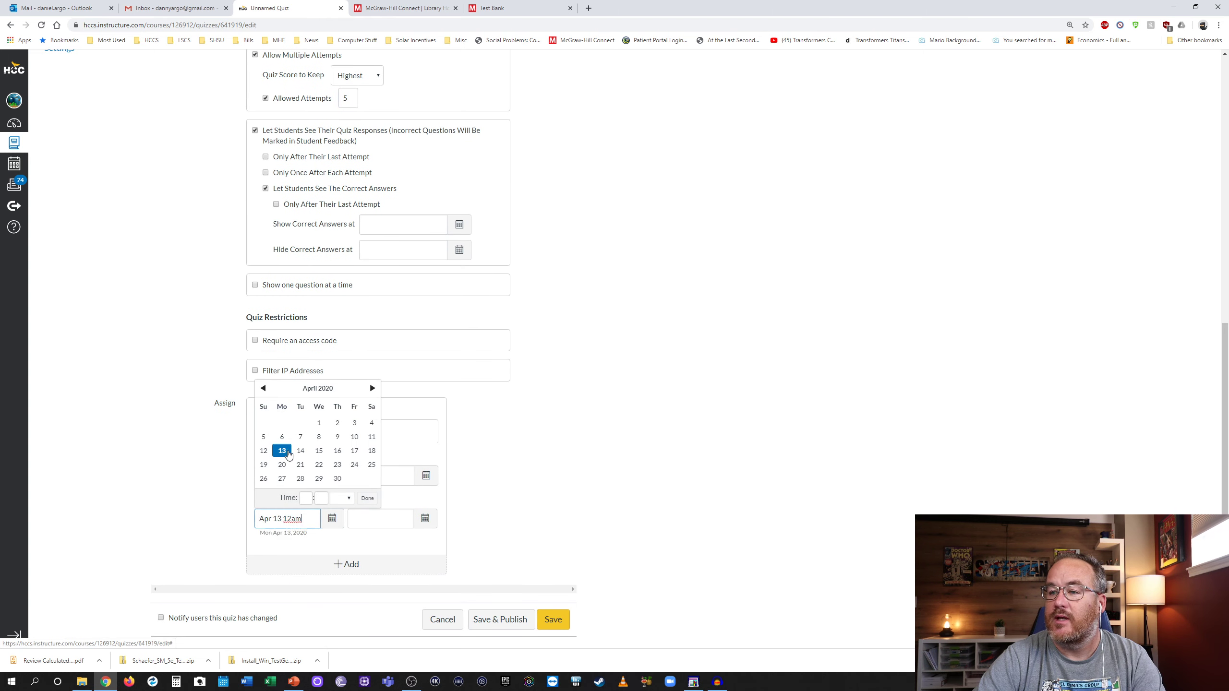
click(425, 519)
click(464, 451)
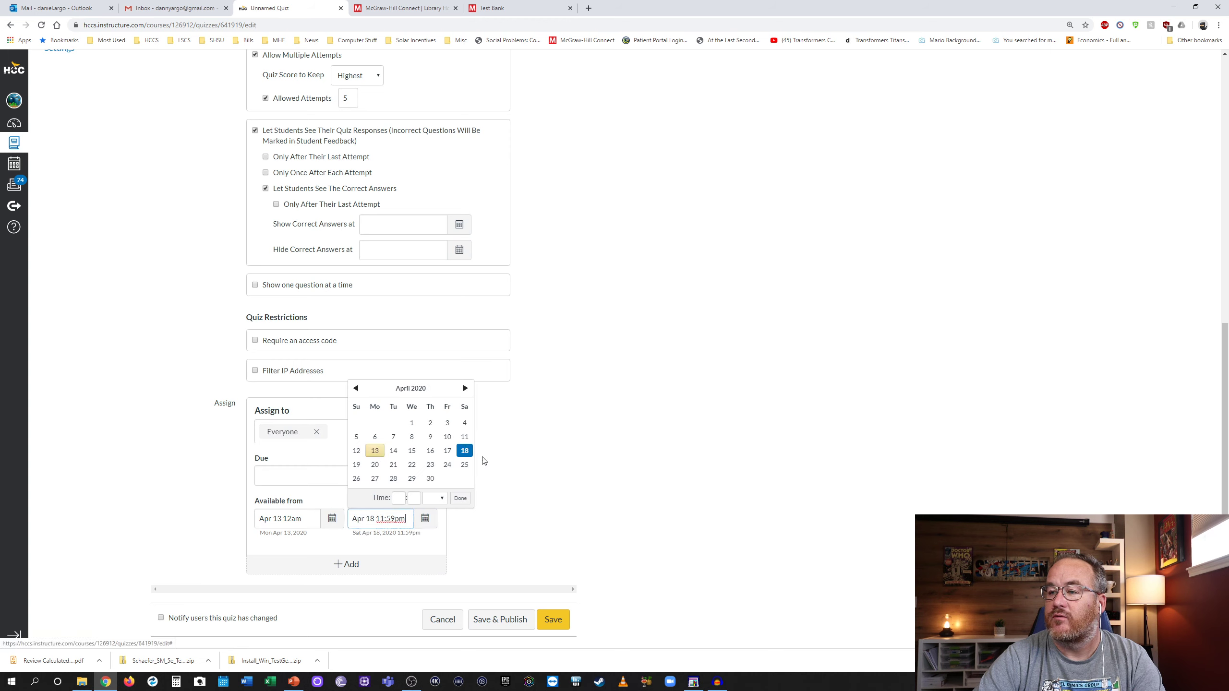
click(523, 484)
click(426, 476)
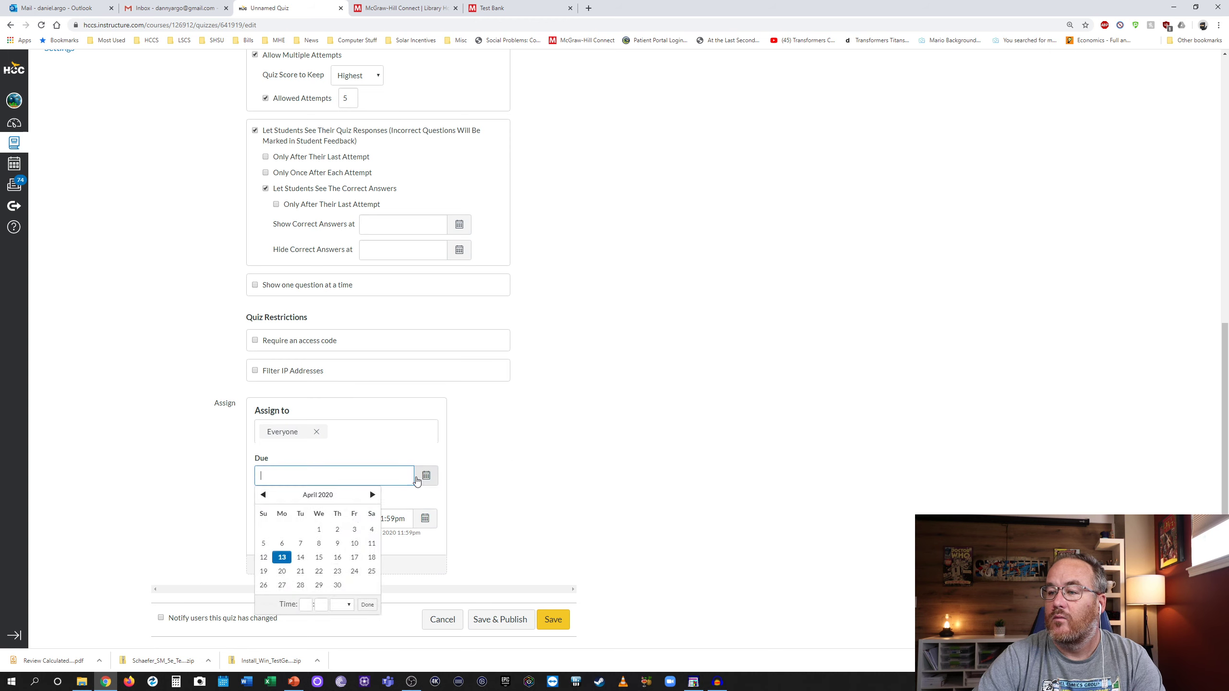
click(372, 558)
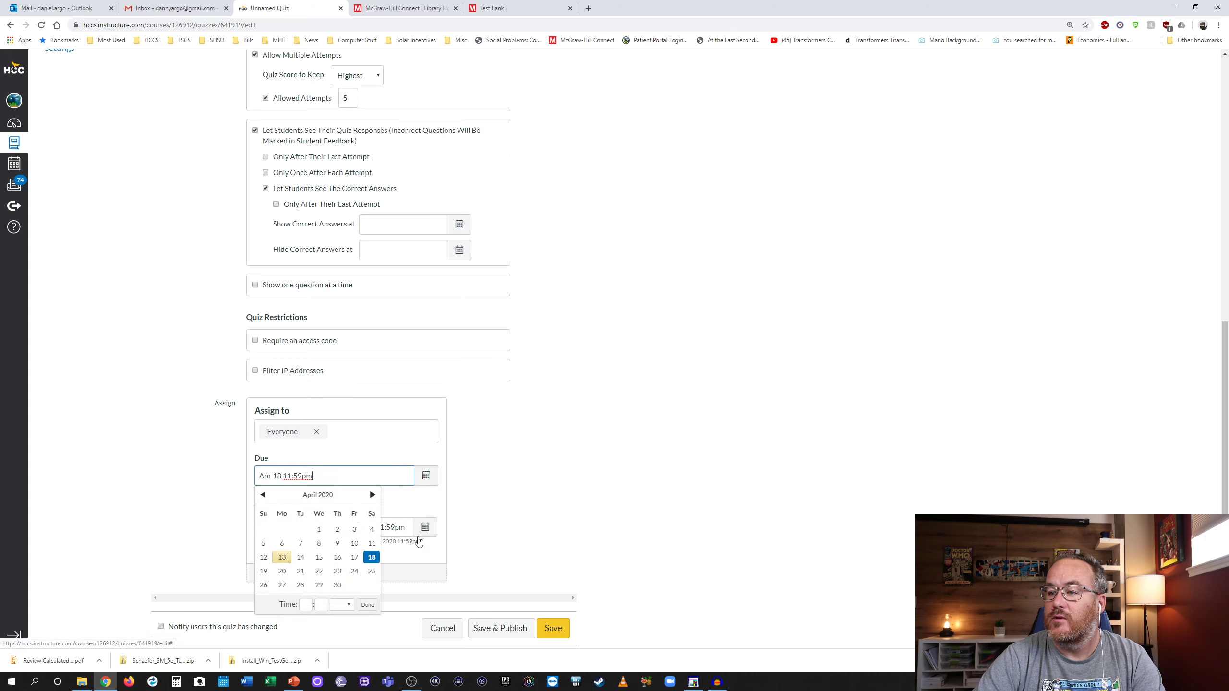
click(529, 514)
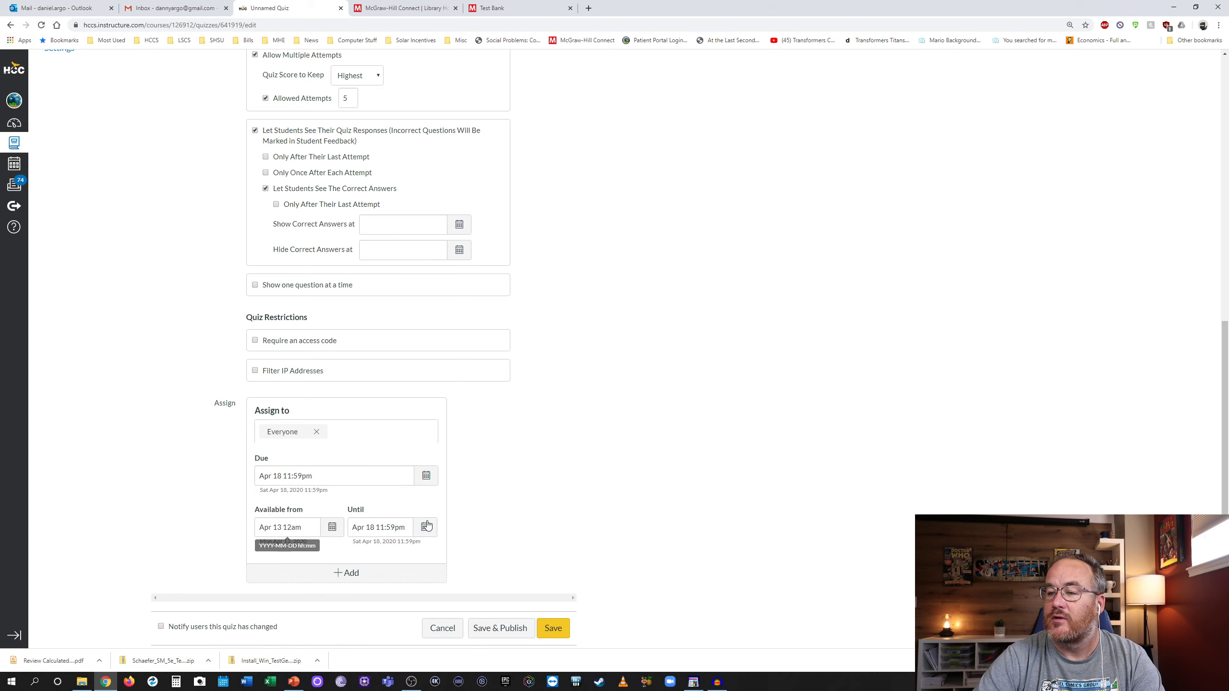
Step: Add a new question group named Group1 to the Chapter 1 Quiz
scroll(572, 519, up, 5)
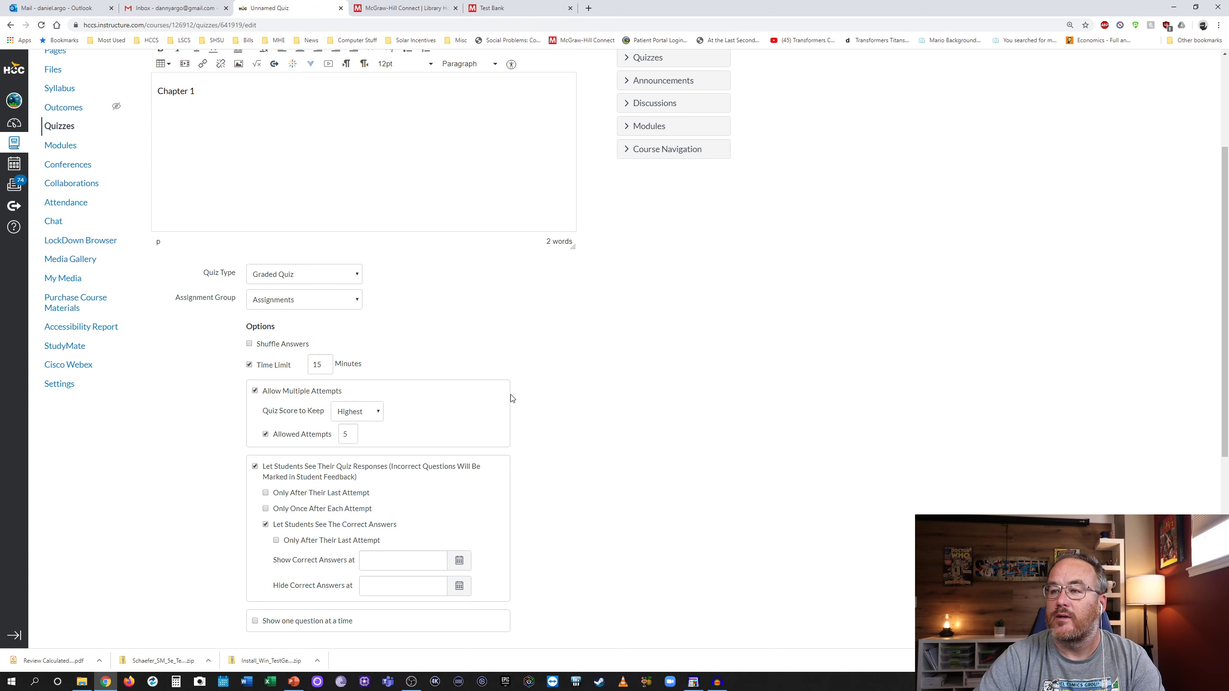
scroll(510, 398, up, 3)
scroll(480, 467, down, 3)
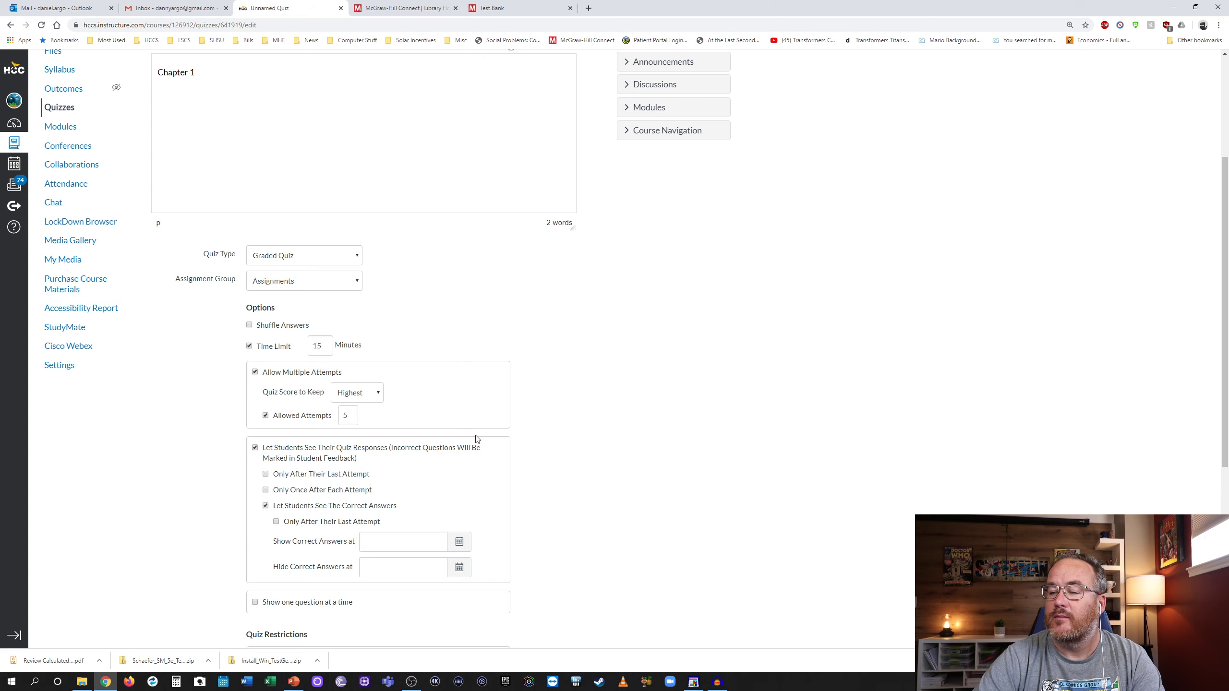
scroll(480, 436, up, 1)
scroll(424, 406, up, 3)
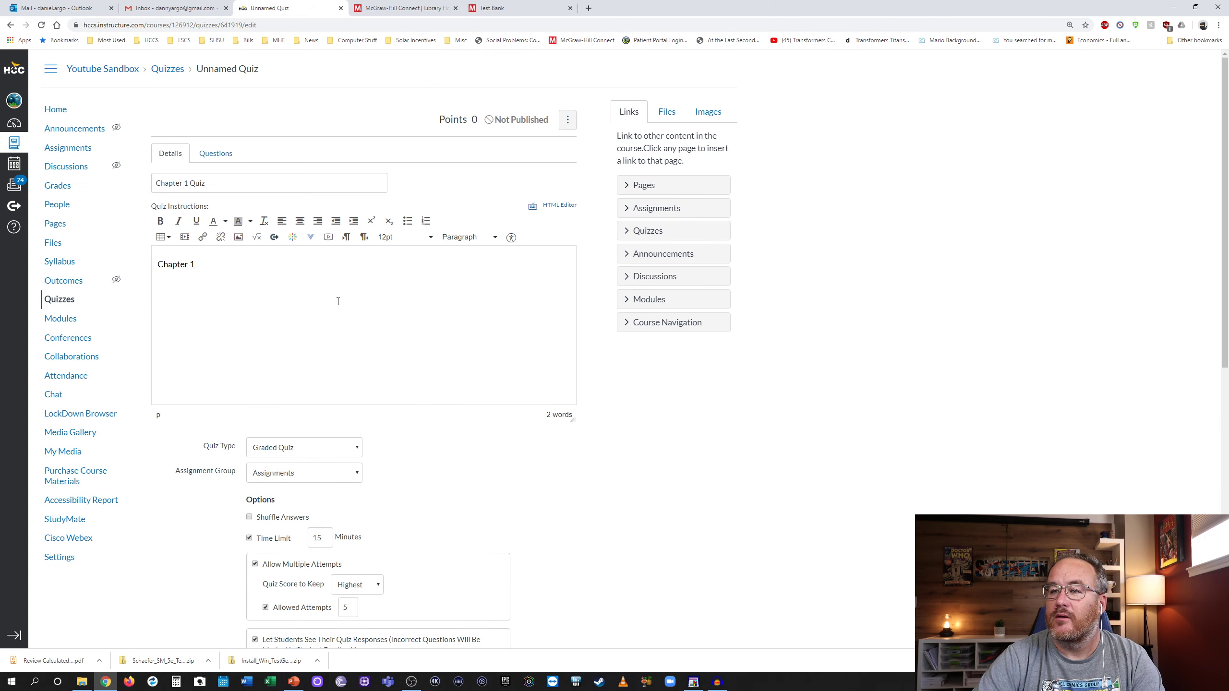
click(216, 154)
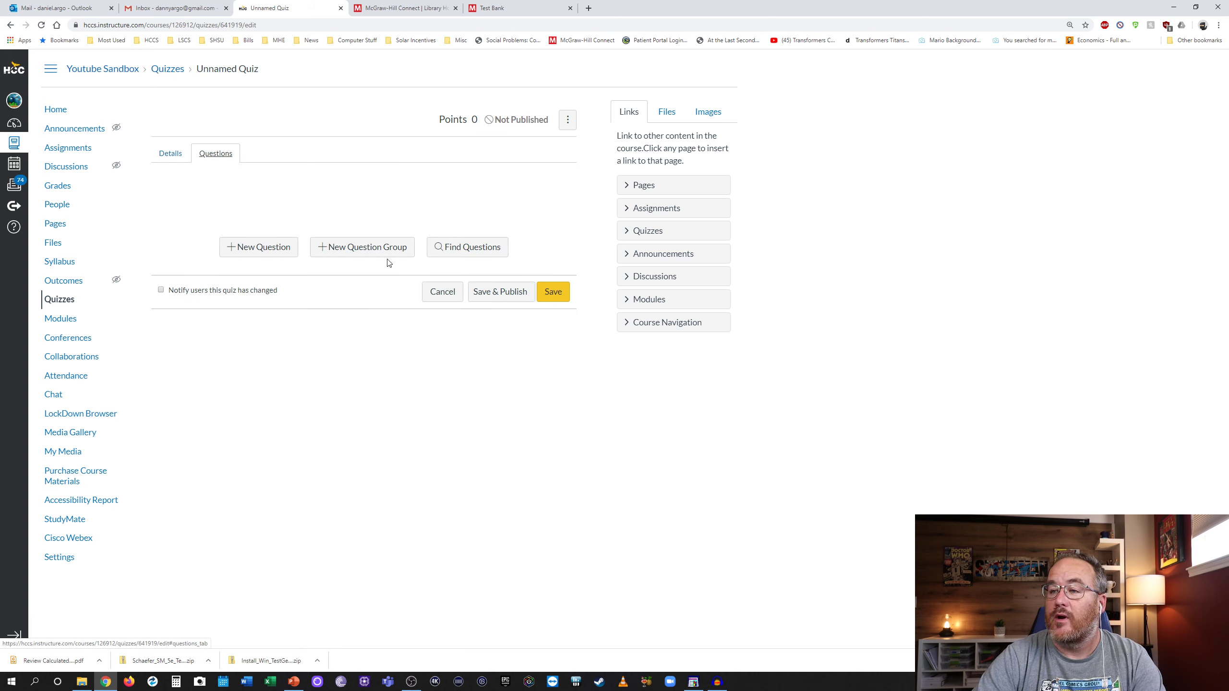
click(339, 246)
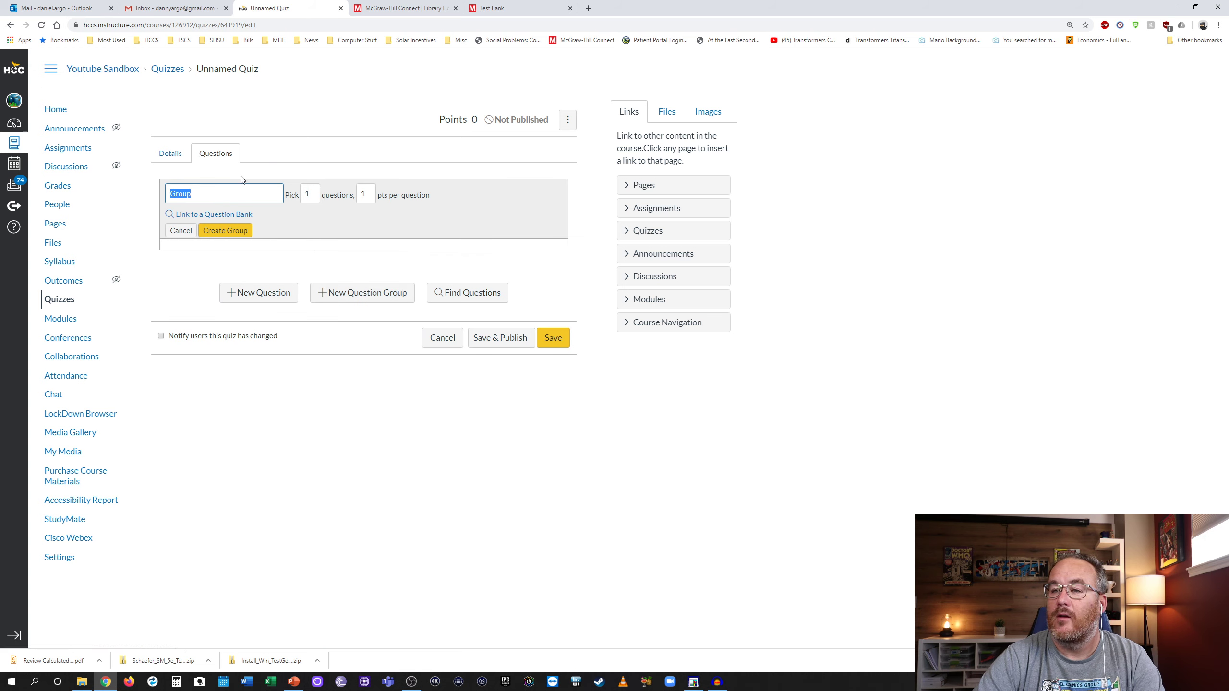
double_click(210, 194)
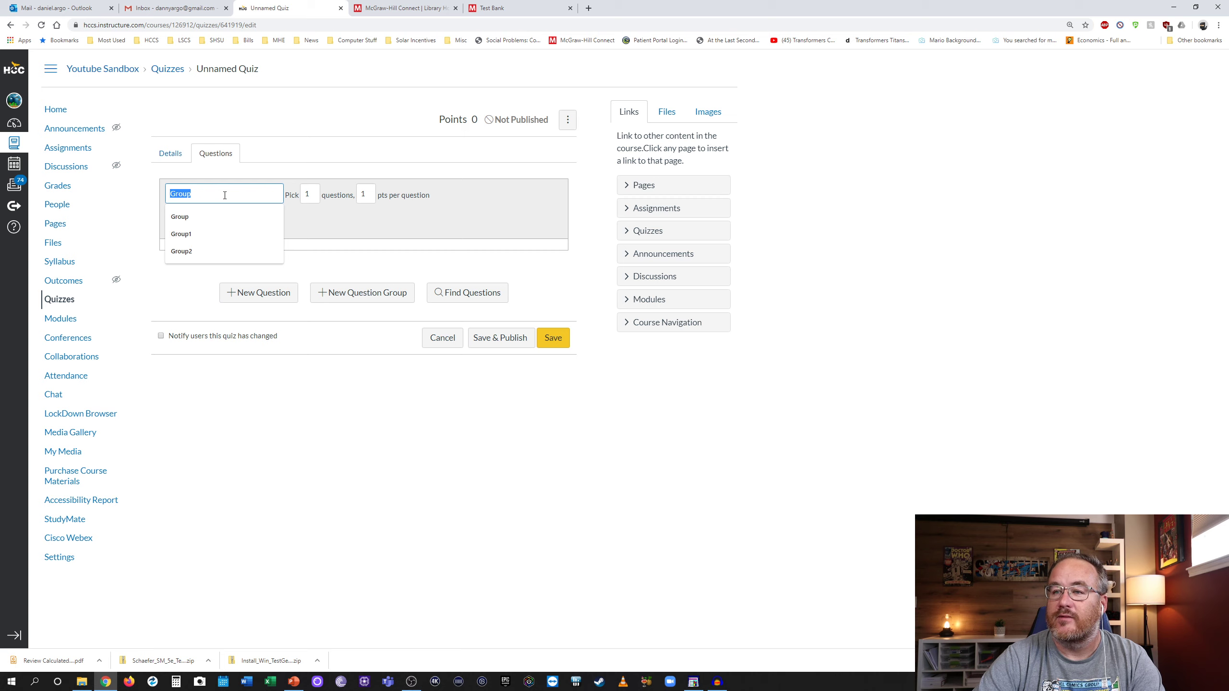
click(204, 233)
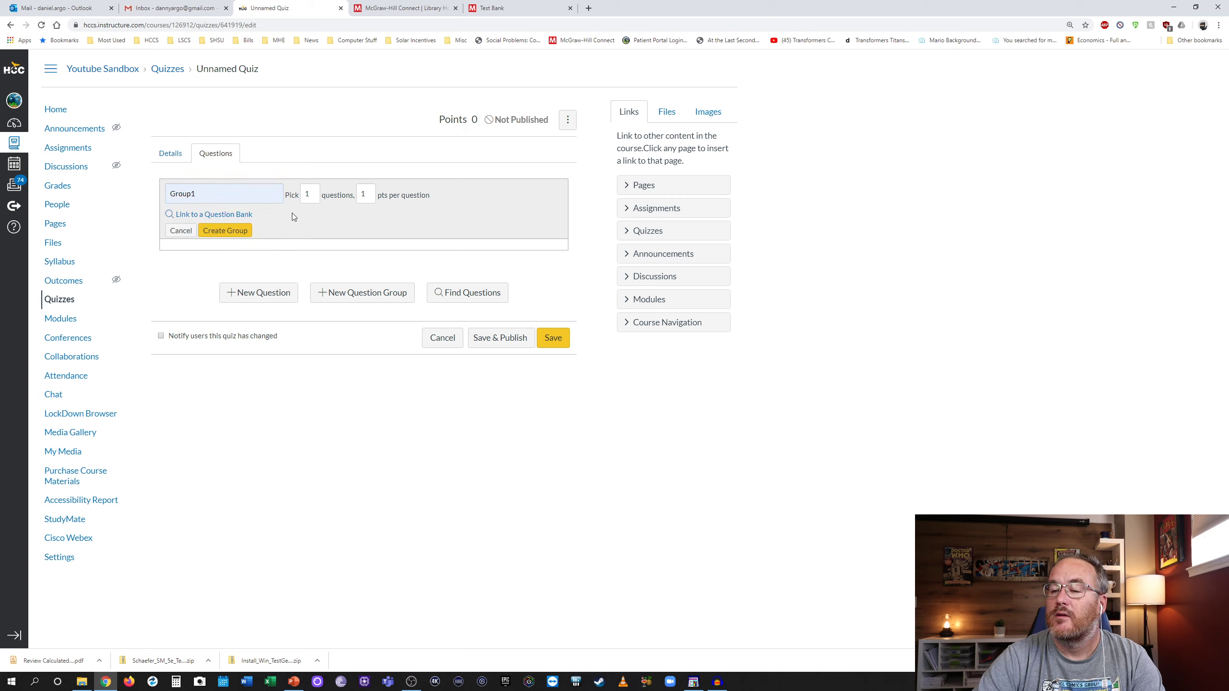
Step: Set Group1 to pick 10 questions worth 2 points each
click(315, 194)
text(0)
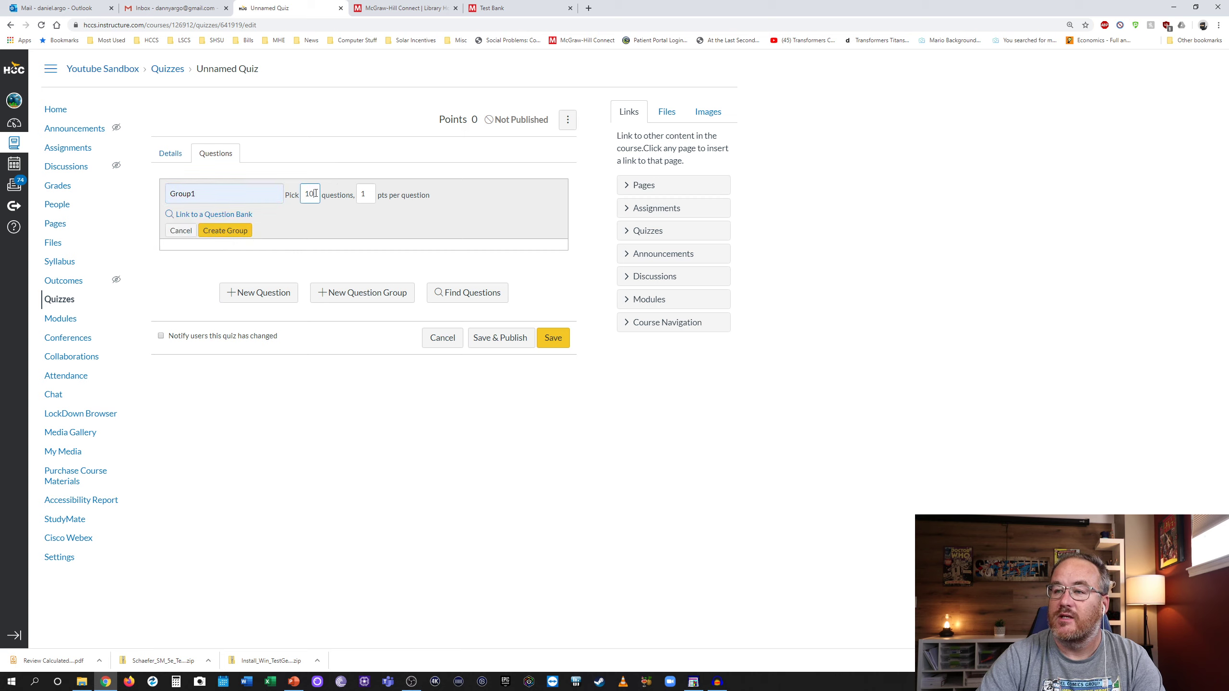
key(Tab)
text(2)
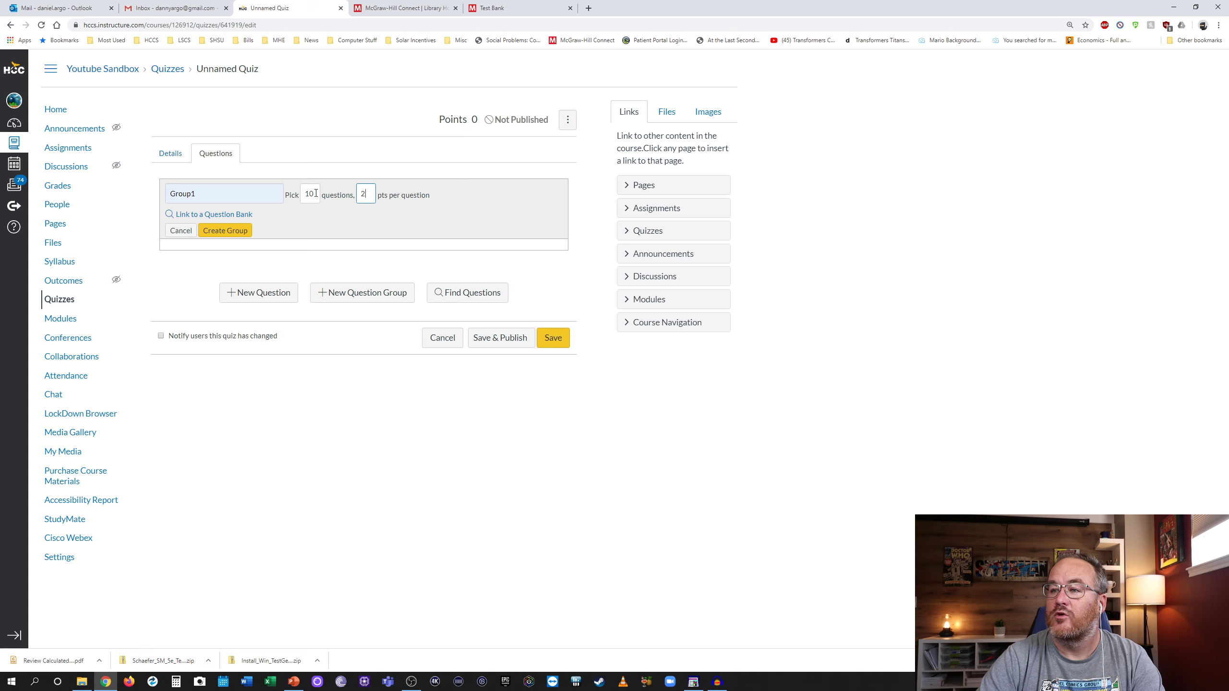
click(312, 232)
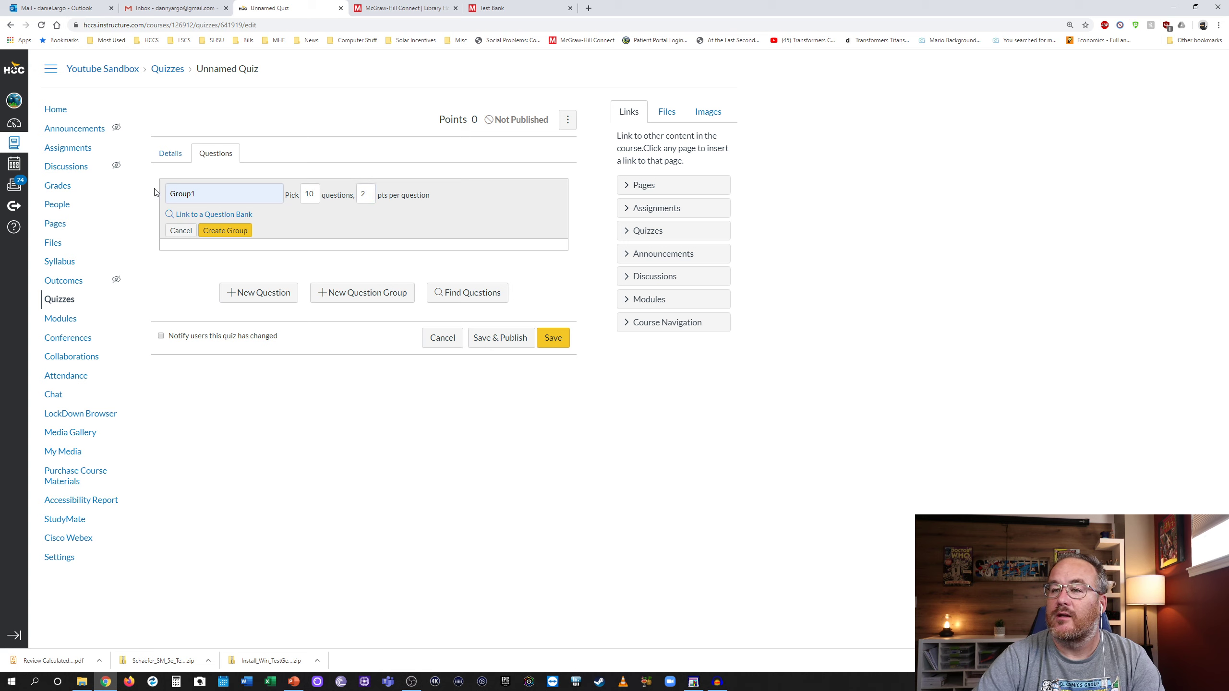
Step: Link Group1 to the Chapter 1 Bank question bank and create the group
click(230, 215)
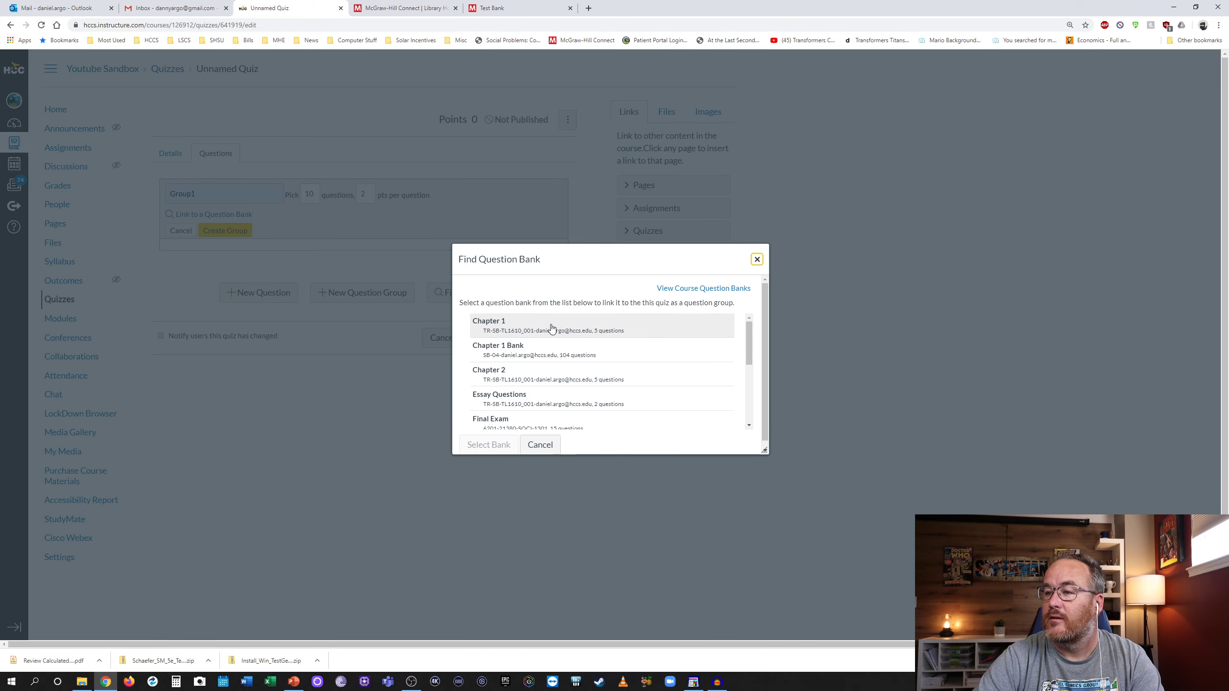
click(507, 349)
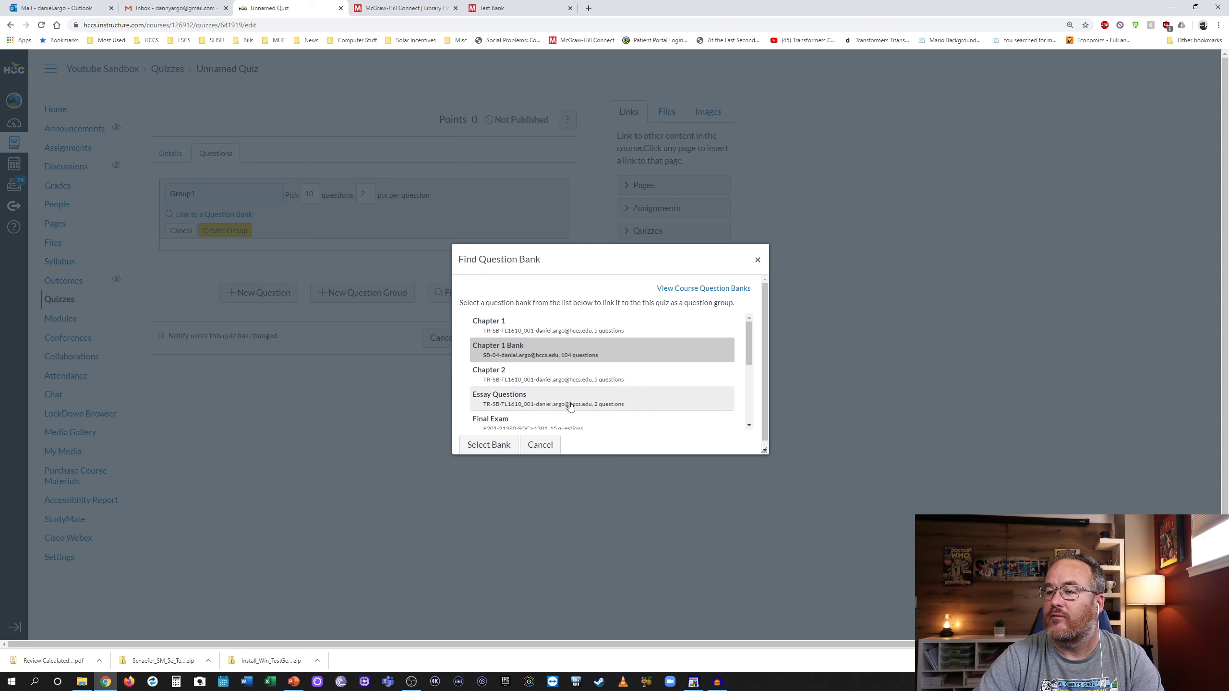
scroll(567, 405, down, 5)
scroll(567, 405, up, 5)
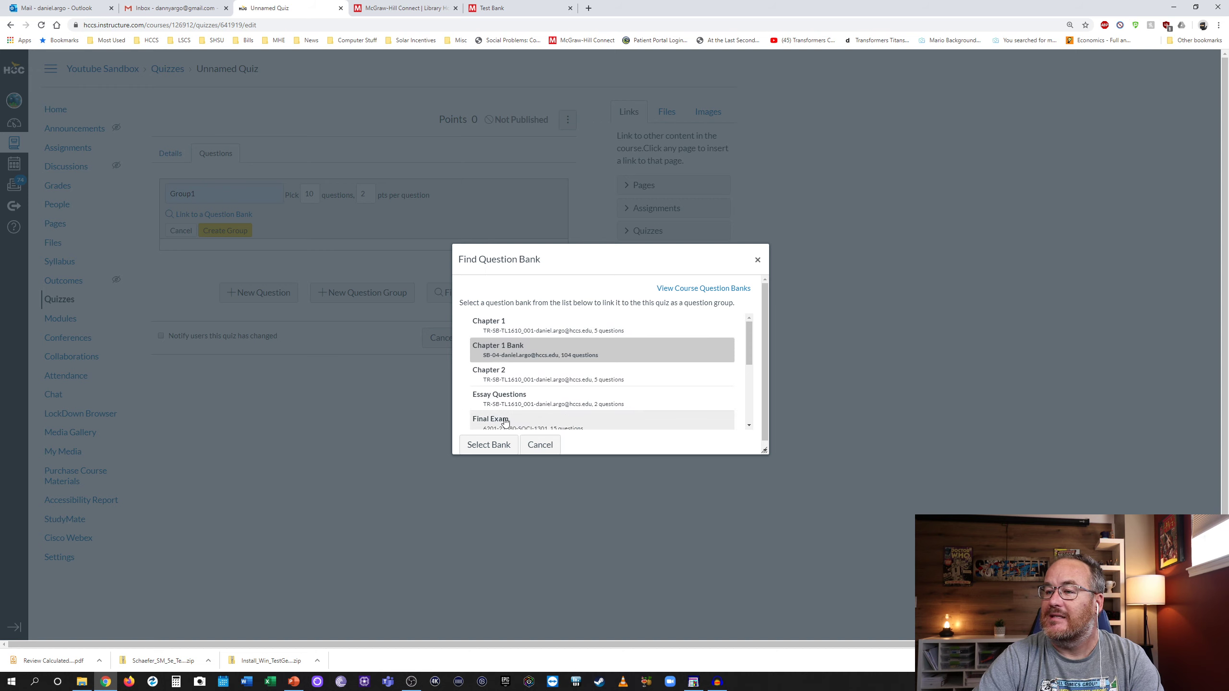
click(491, 447)
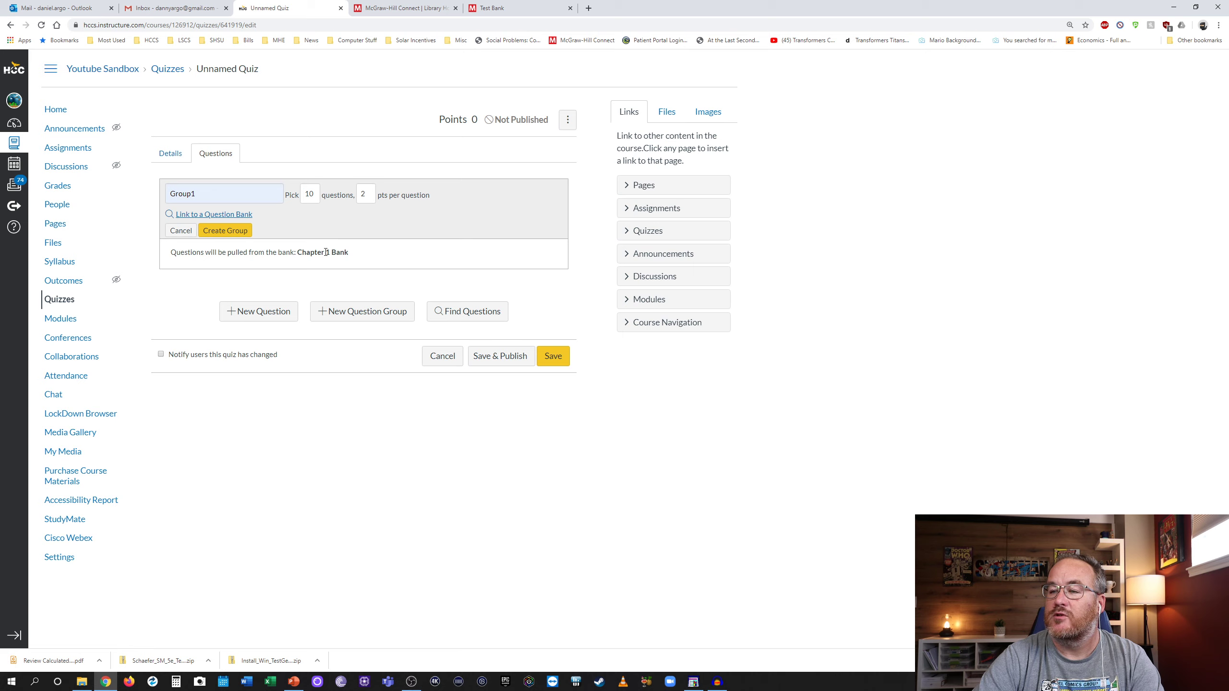
drag(348, 249, 306, 250)
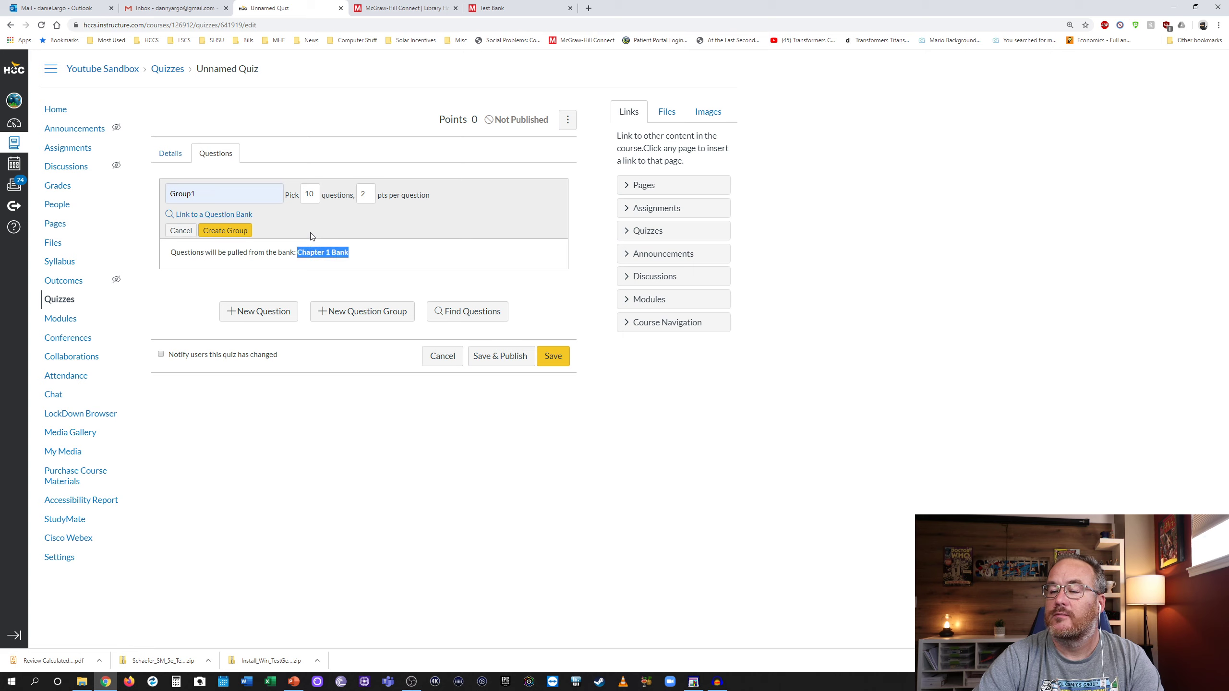
click(220, 231)
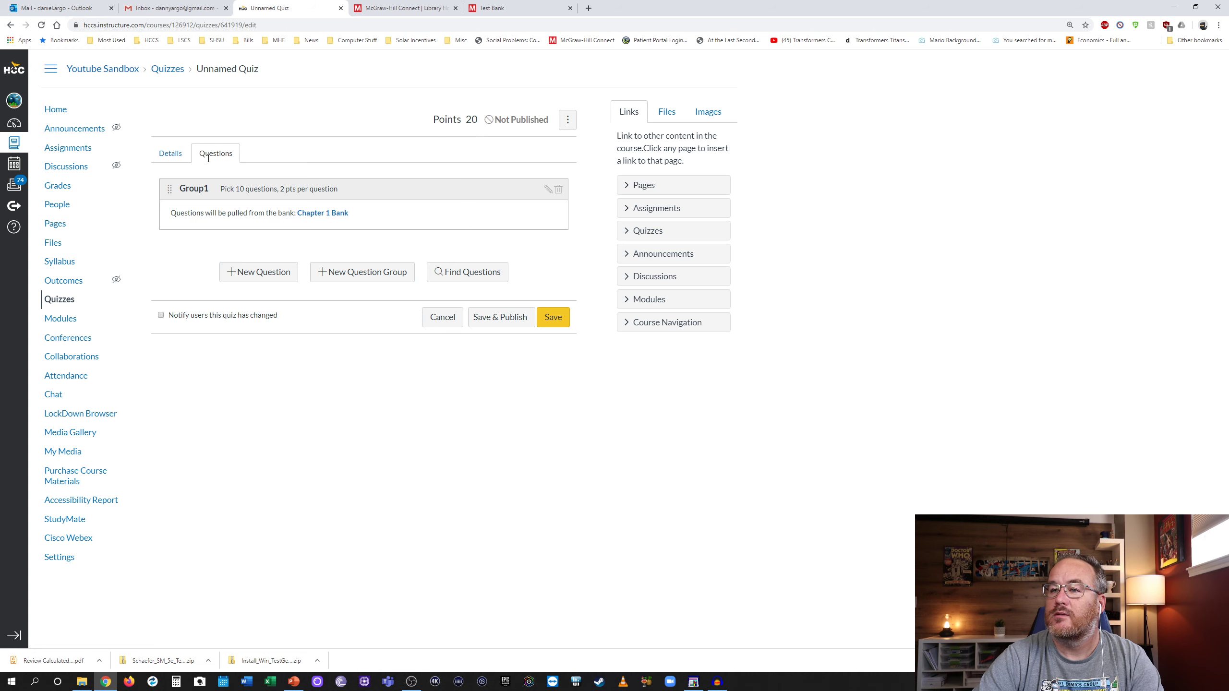
Step: Set the quiz score to keep to Highest in the quiz details, and save and publish the quiz
click(172, 159)
scroll(365, 507, down, 10)
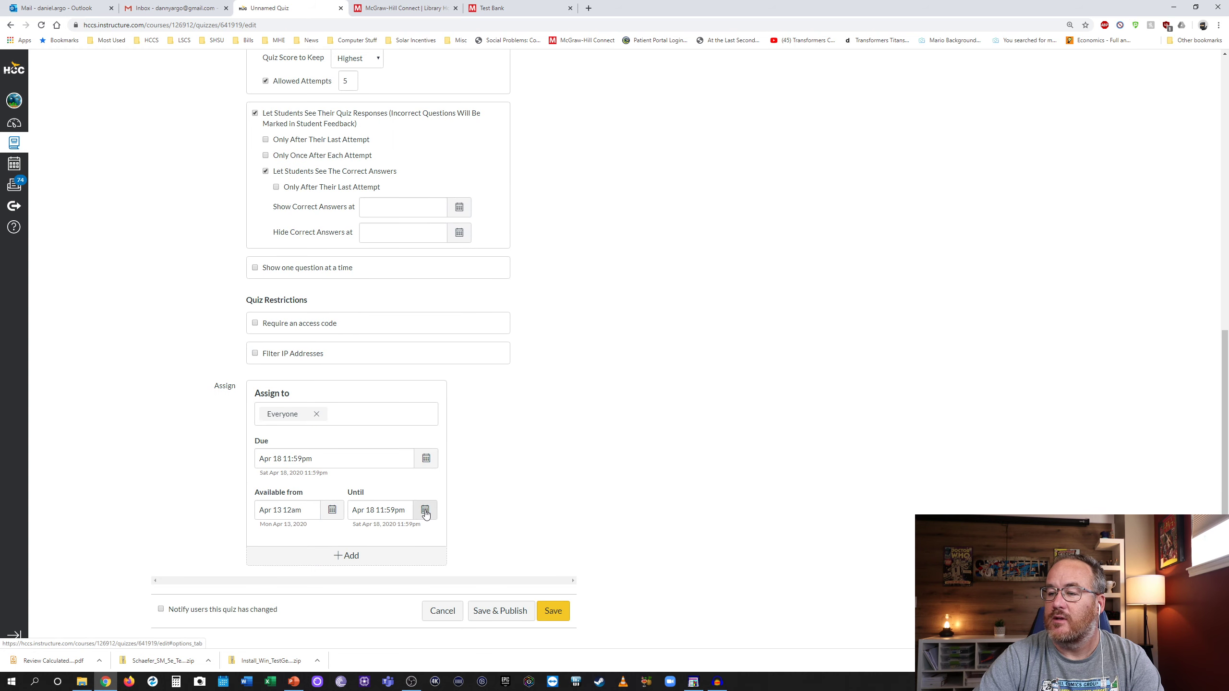
scroll(493, 499, up, 3)
scroll(493, 499, up, 2)
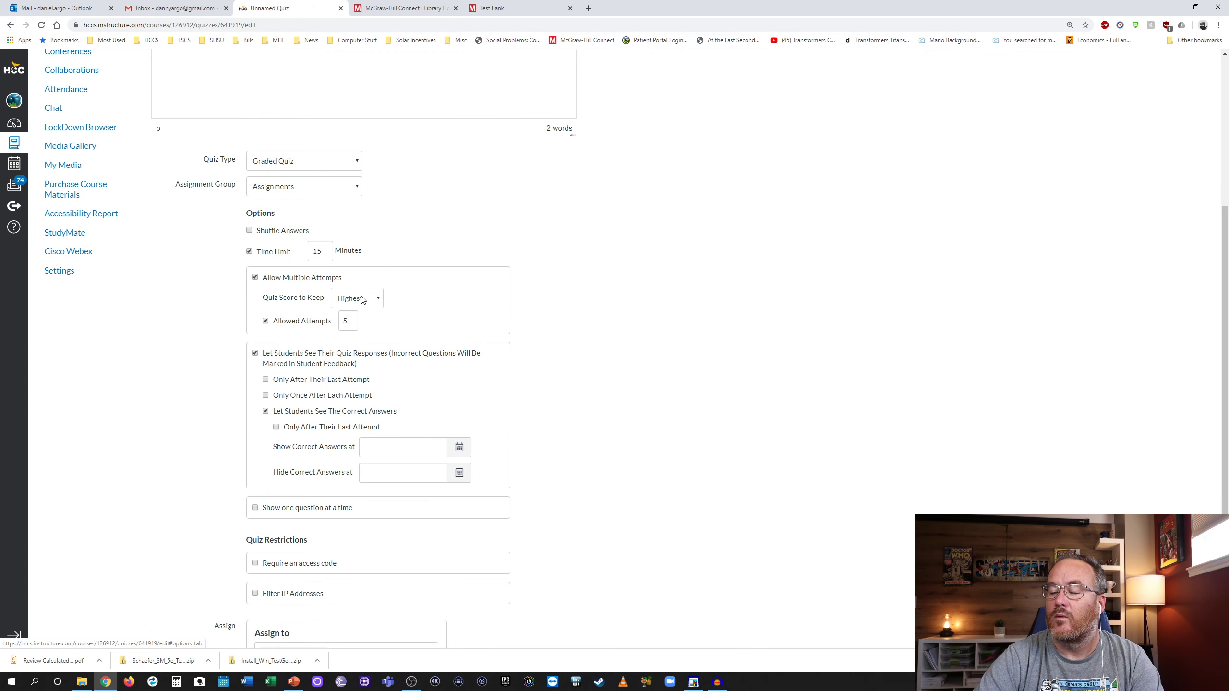
click(377, 300)
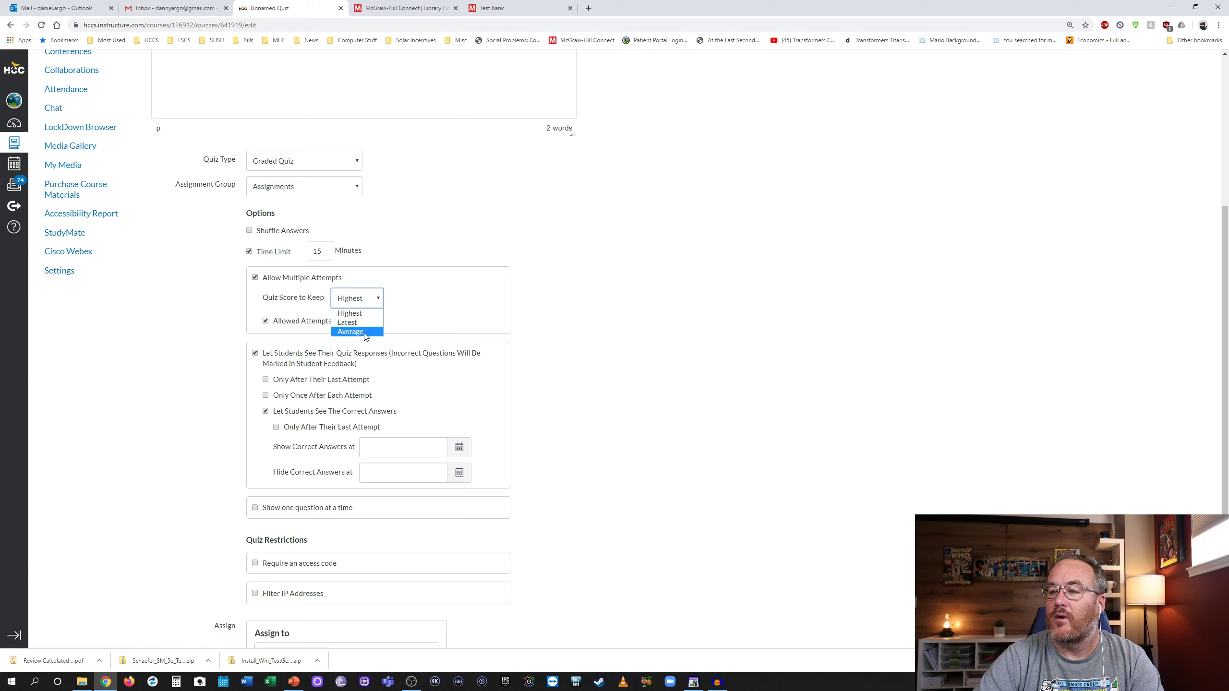
click(369, 315)
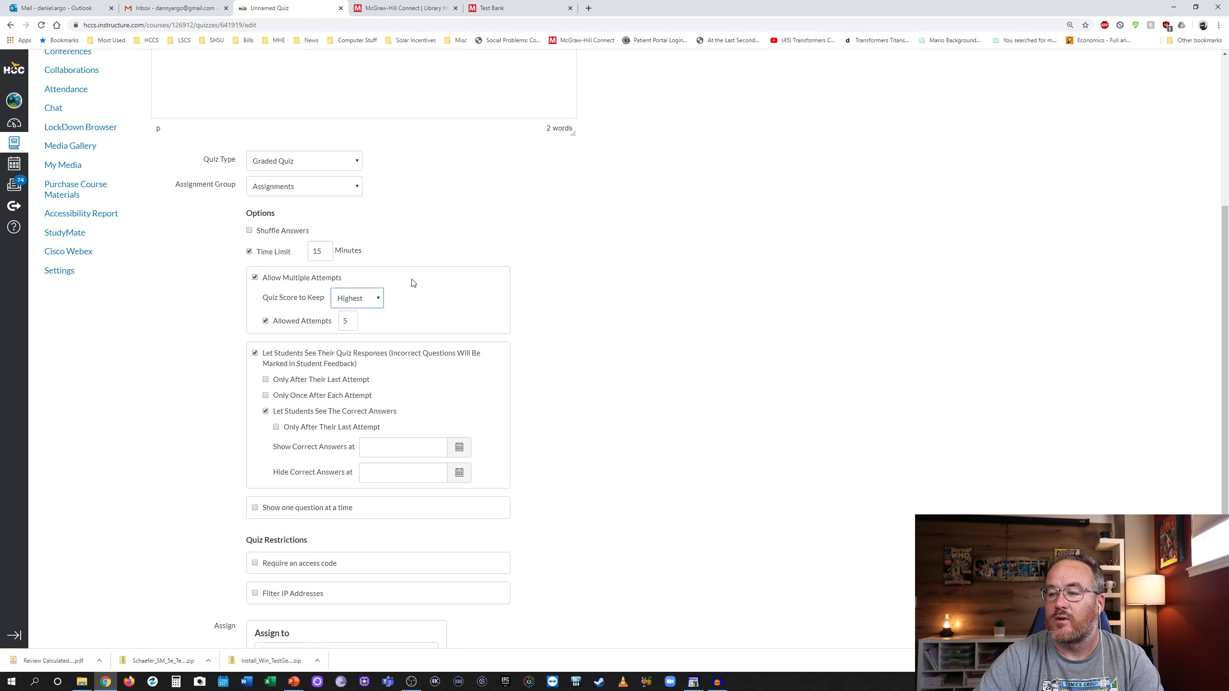
scroll(452, 295, up, 6)
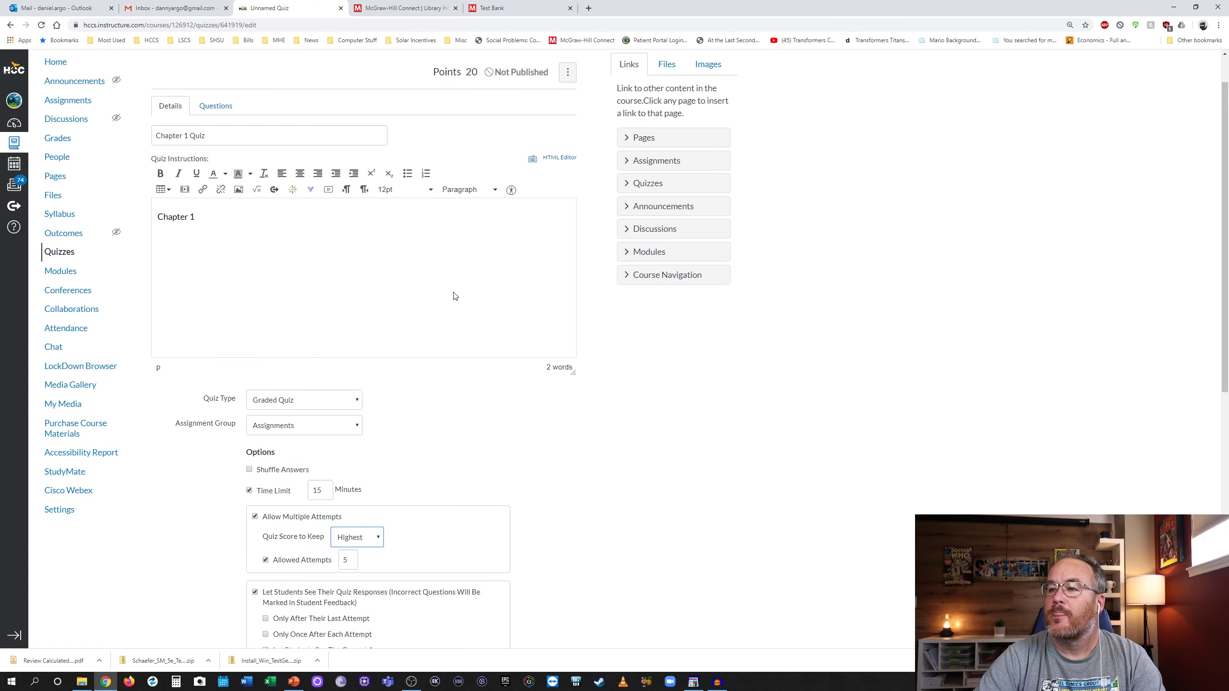
scroll(469, 362, down, 9)
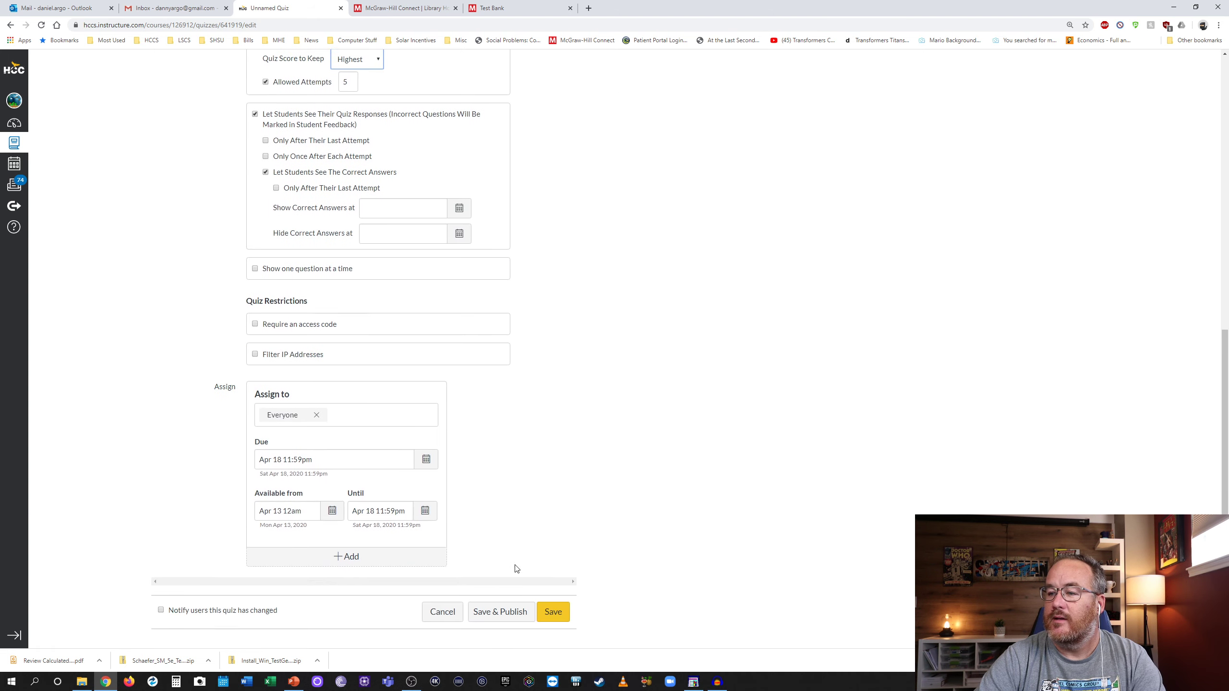
click(494, 611)
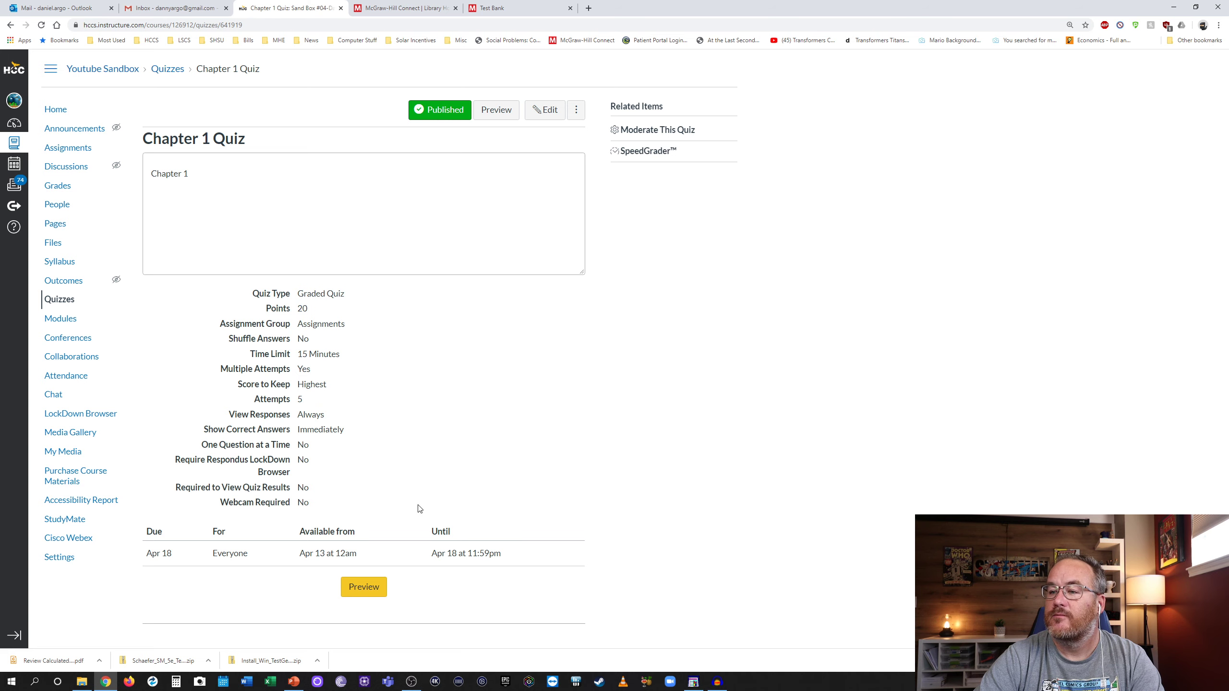
Step: Preview the published Chapter 1 Quiz, look through all its questions from first to last, and return to the quiz's summary page
click(363, 586)
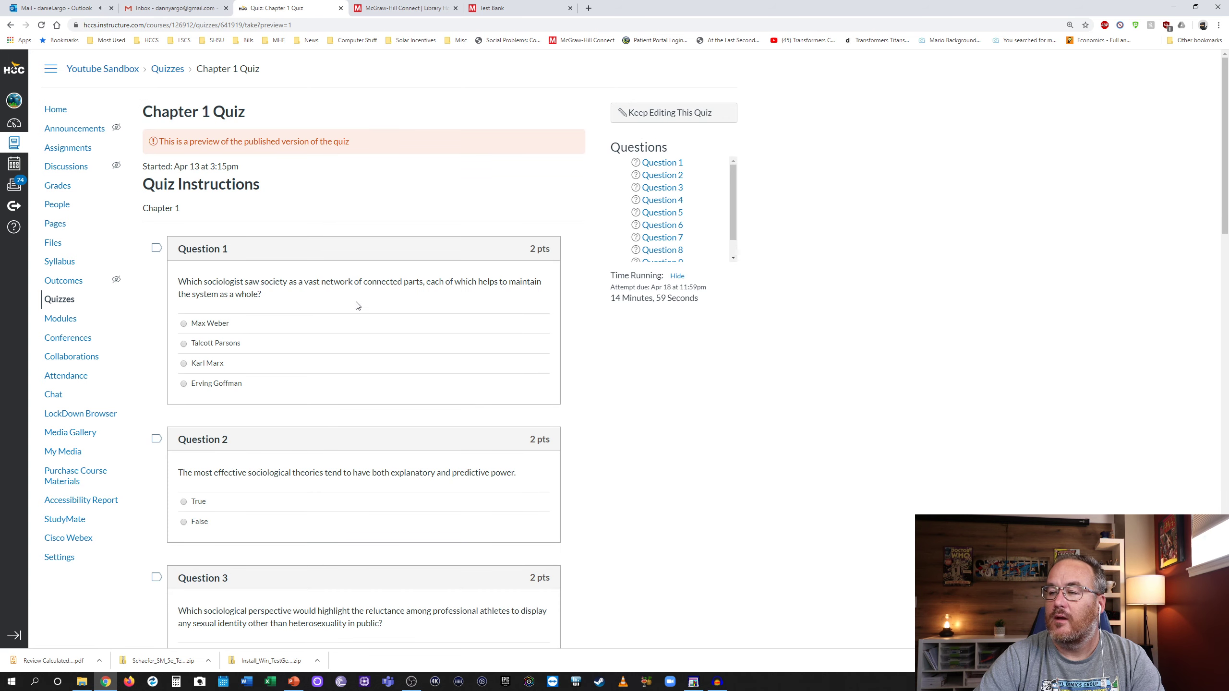
scroll(334, 312, down, 10)
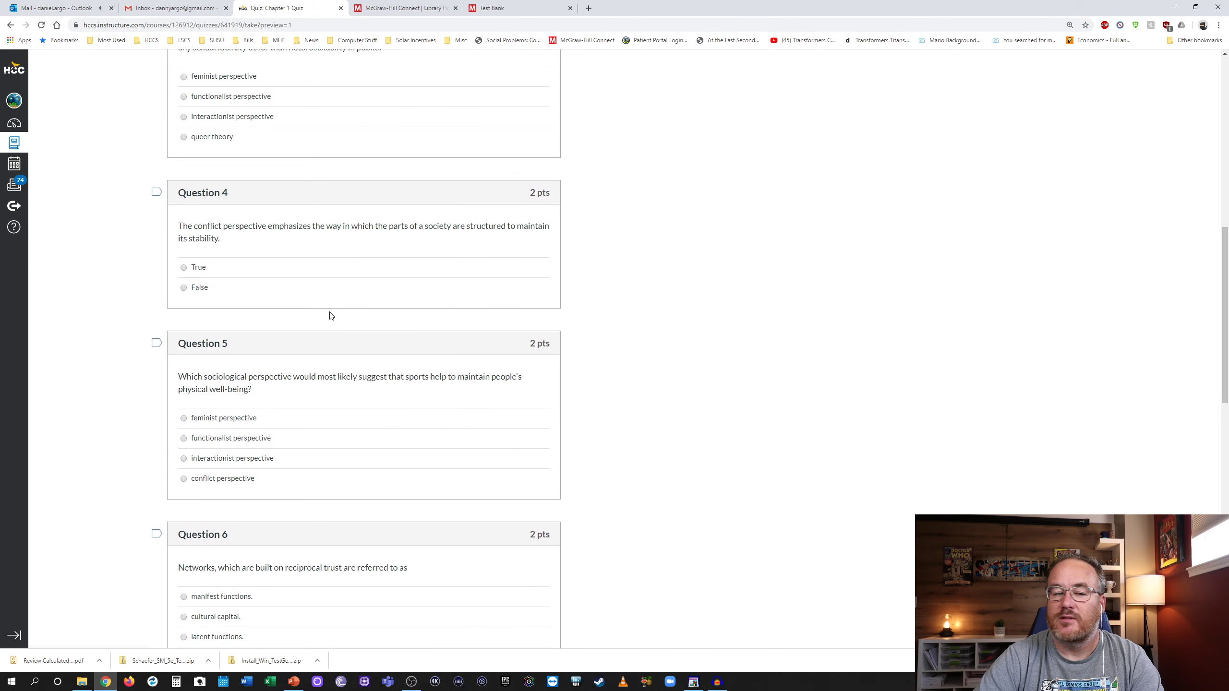
scroll(332, 315, down, 14)
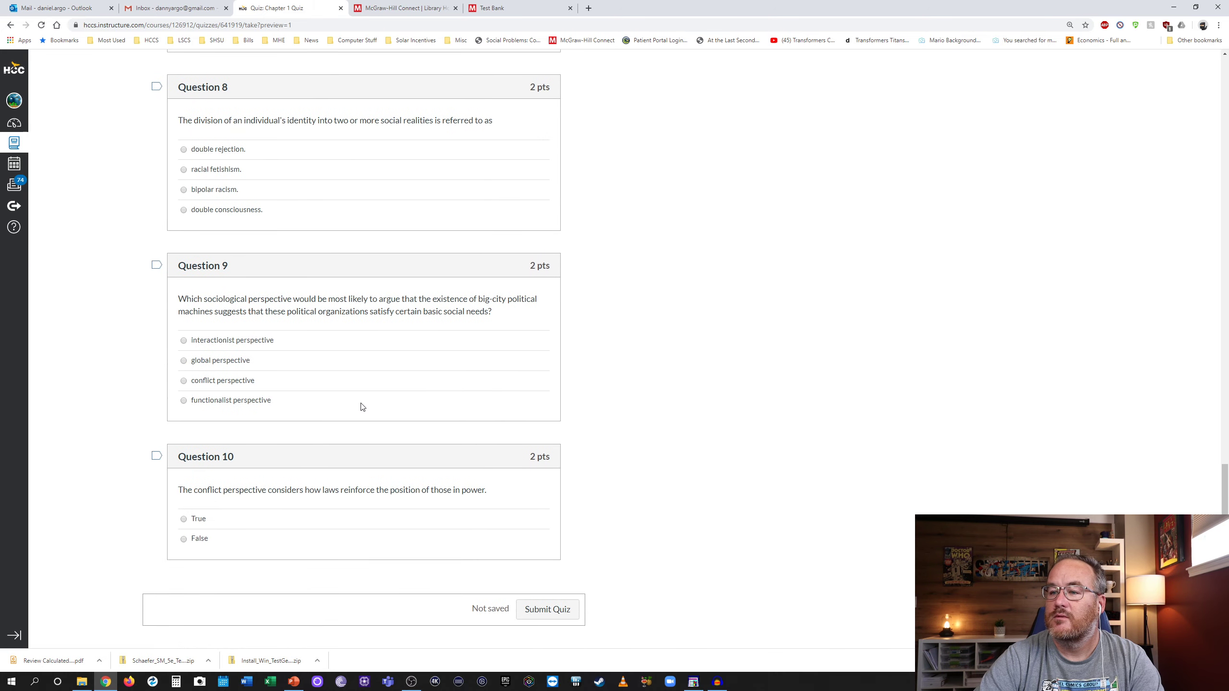
scroll(362, 468, up, 20)
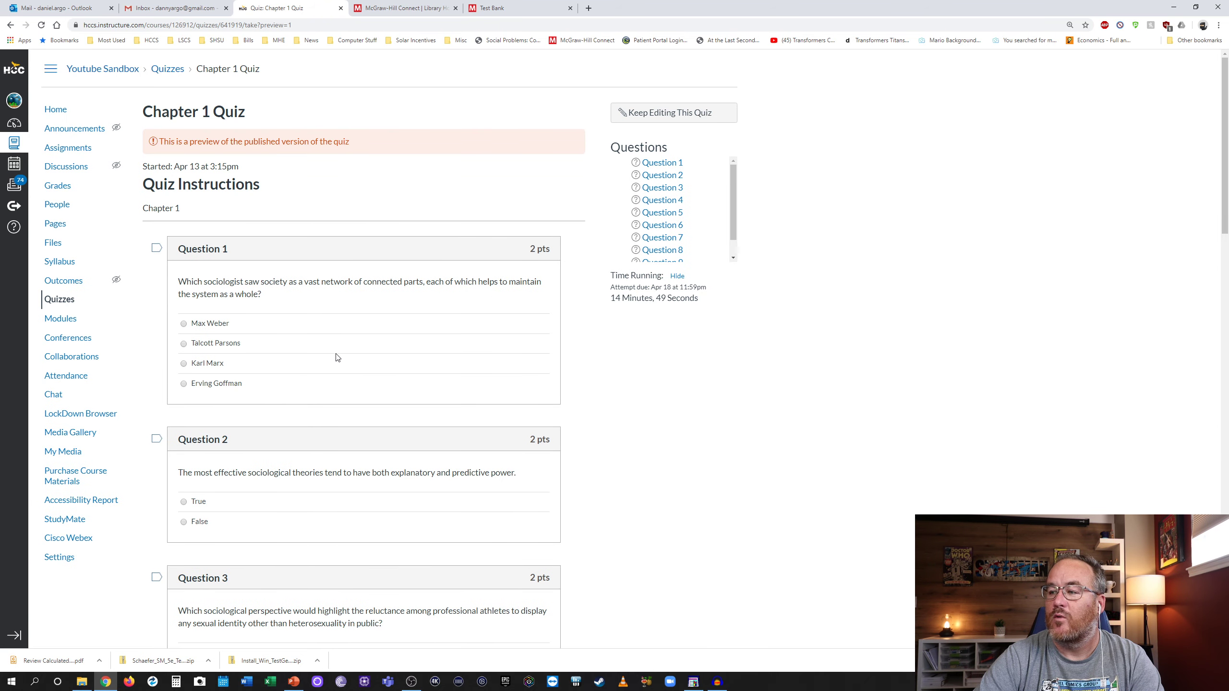
scroll(339, 367, down, 10)
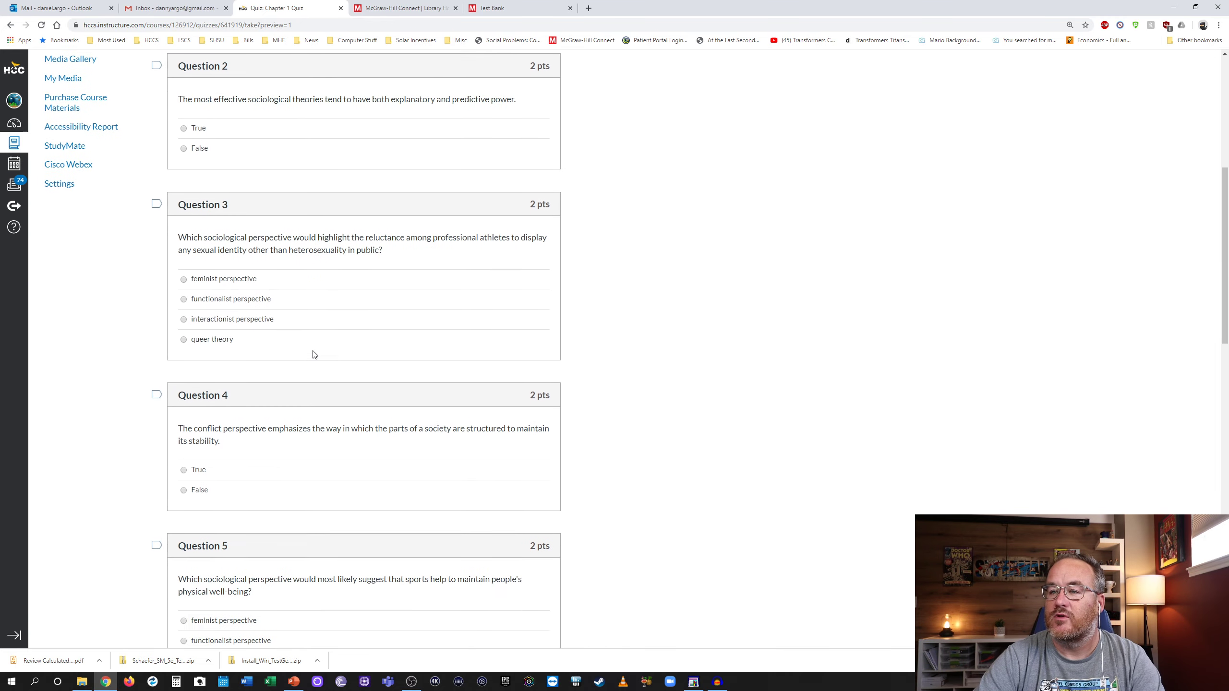
scroll(351, 378, down, 16)
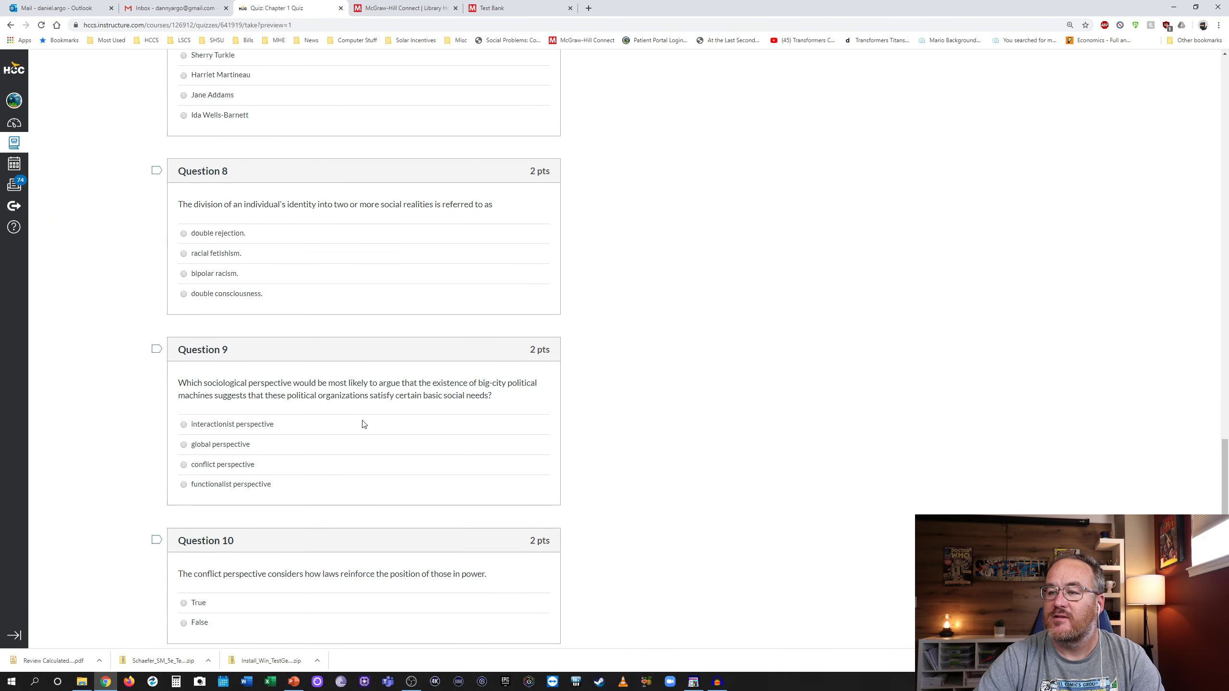
scroll(360, 447, down, 2)
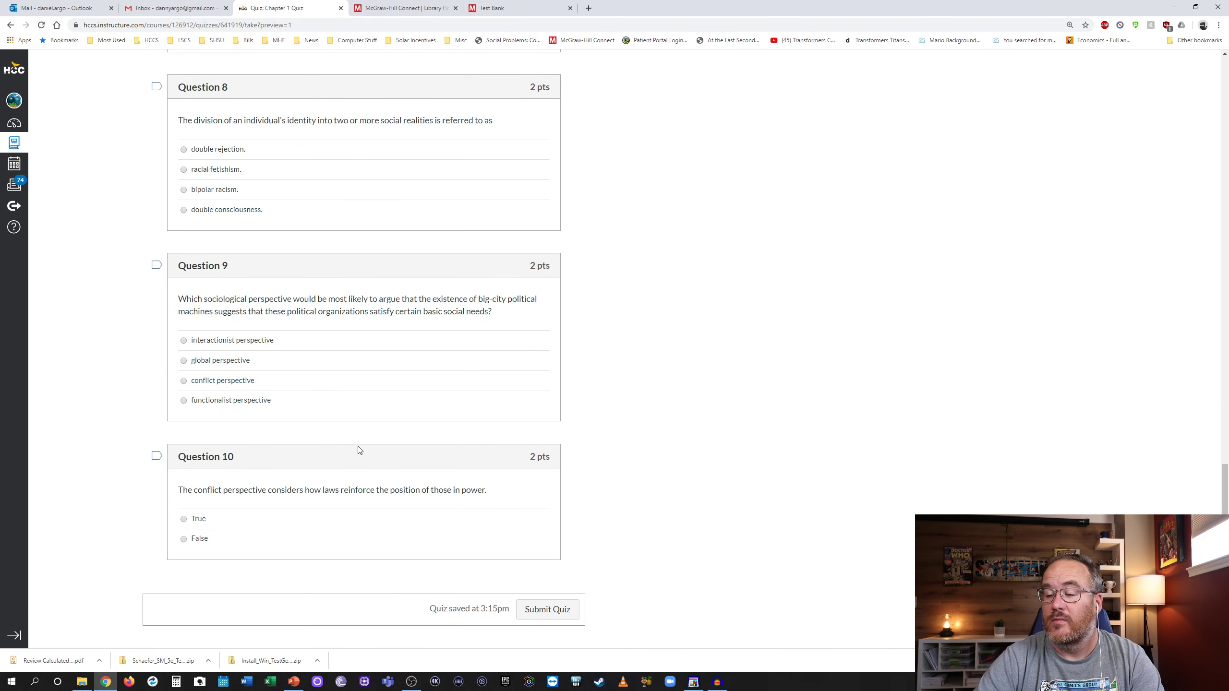
scroll(576, 460, up, 10)
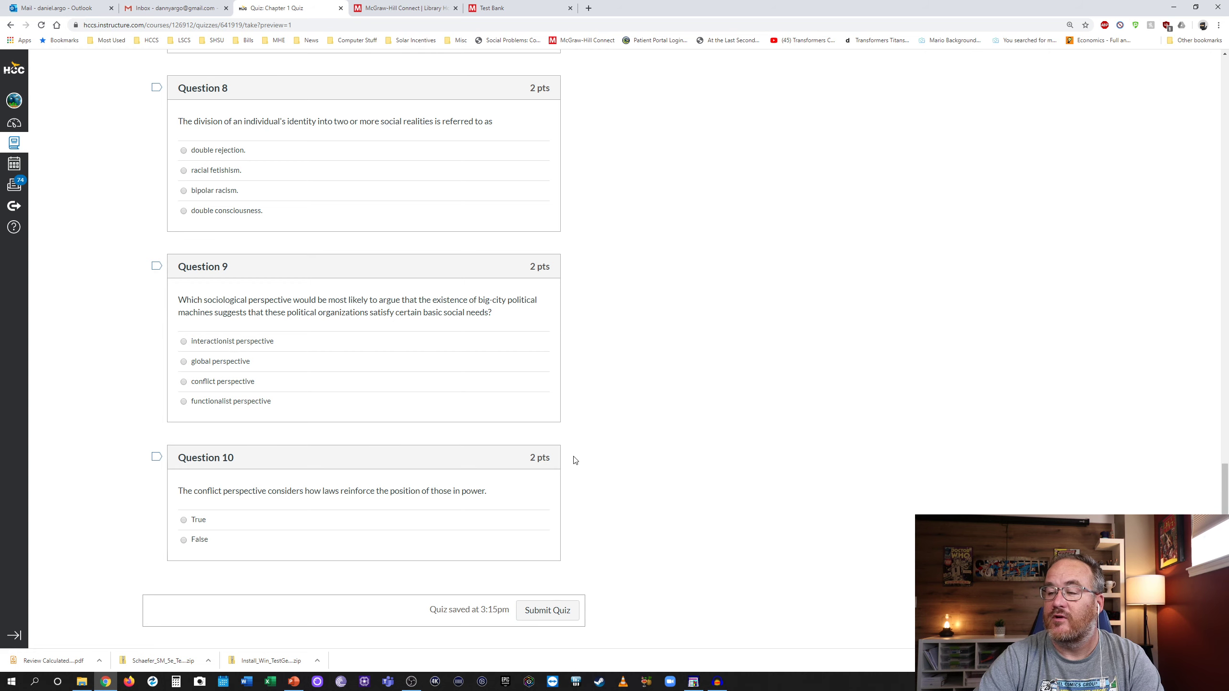
scroll(575, 459, up, 10)
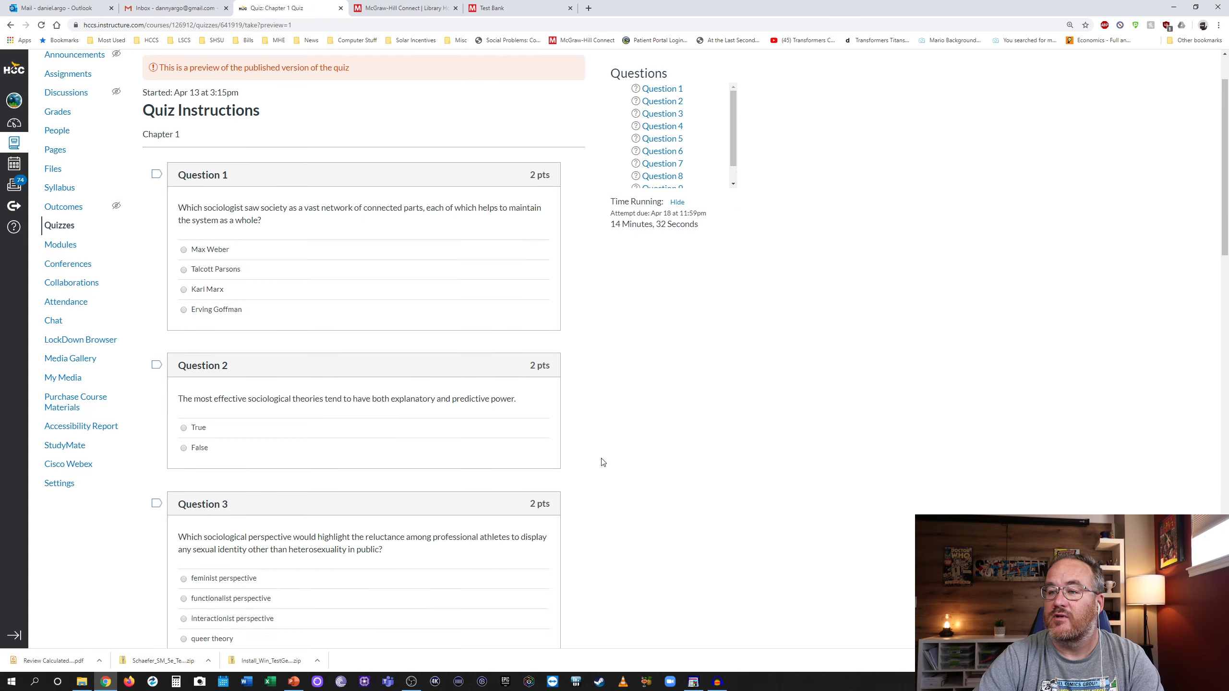
scroll(602, 462, down, 10)
scroll(604, 468, down, 13)
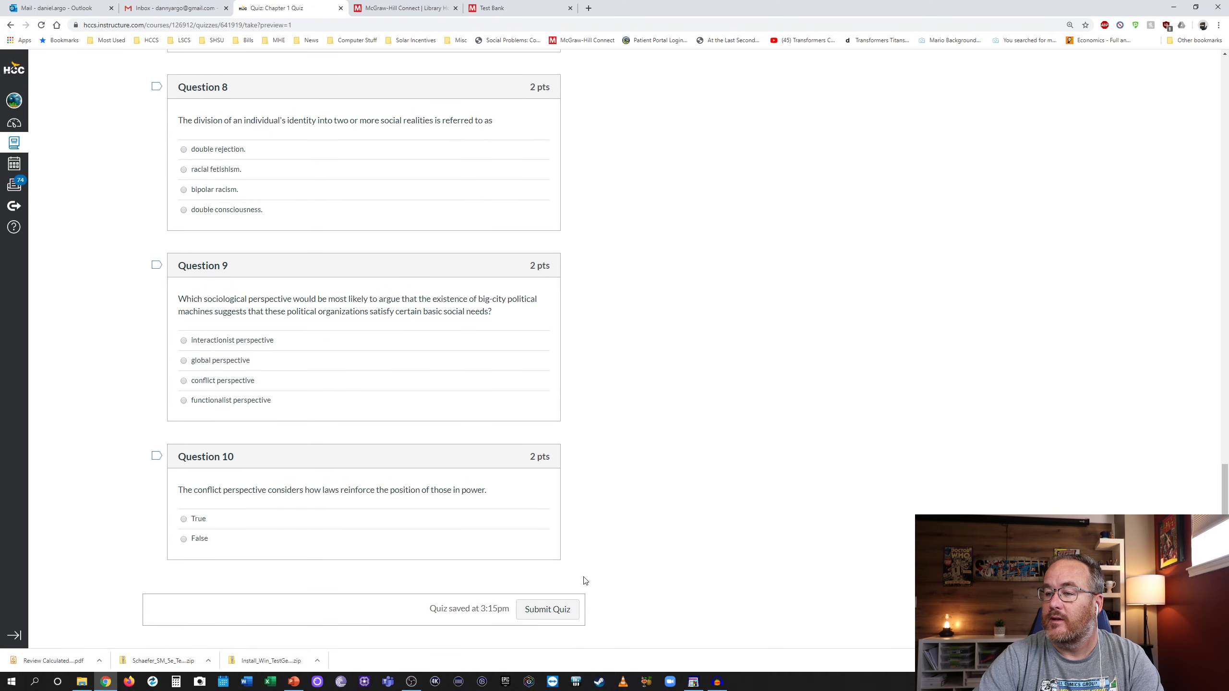
scroll(643, 468, up, 10)
scroll(647, 469, up, 10)
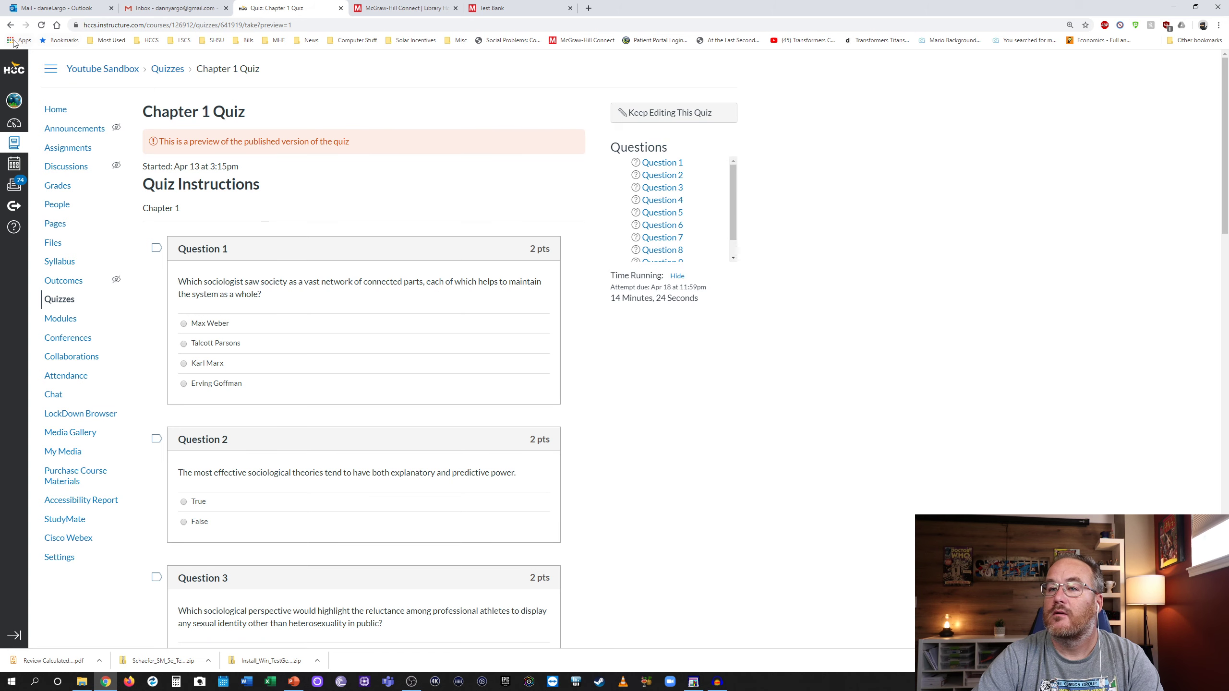
click(11, 24)
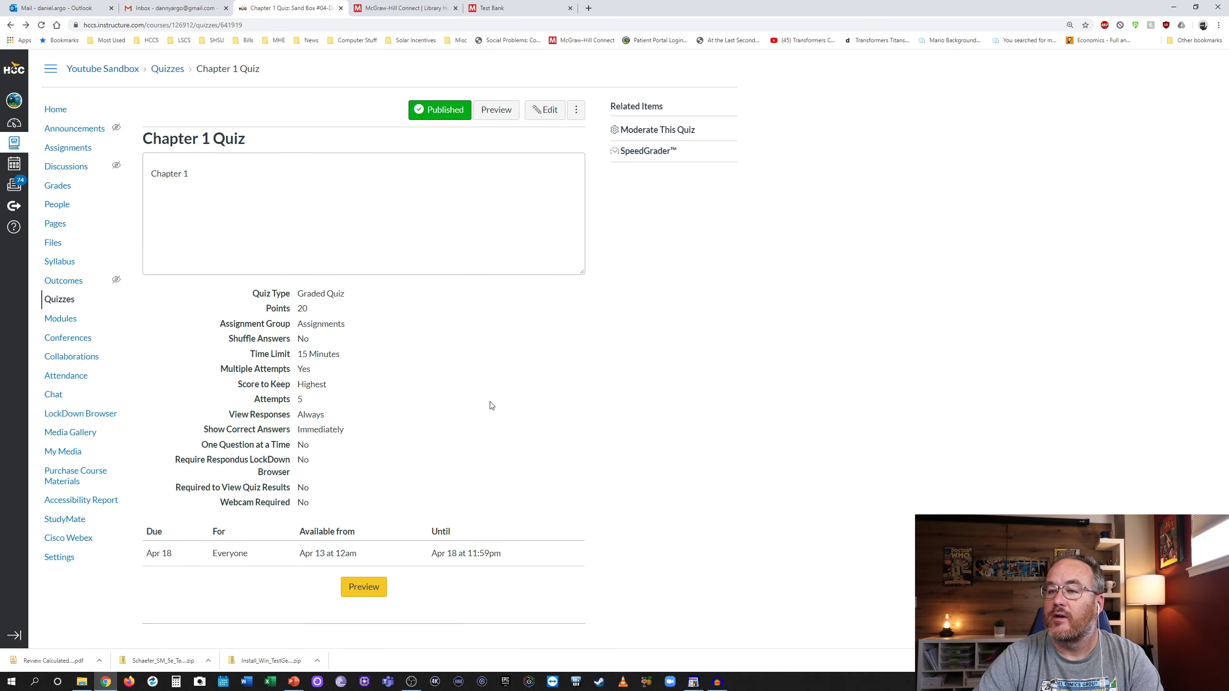
Step: Go to the course's question bank management page and add a new question bank named Lecture Questions
click(59, 299)
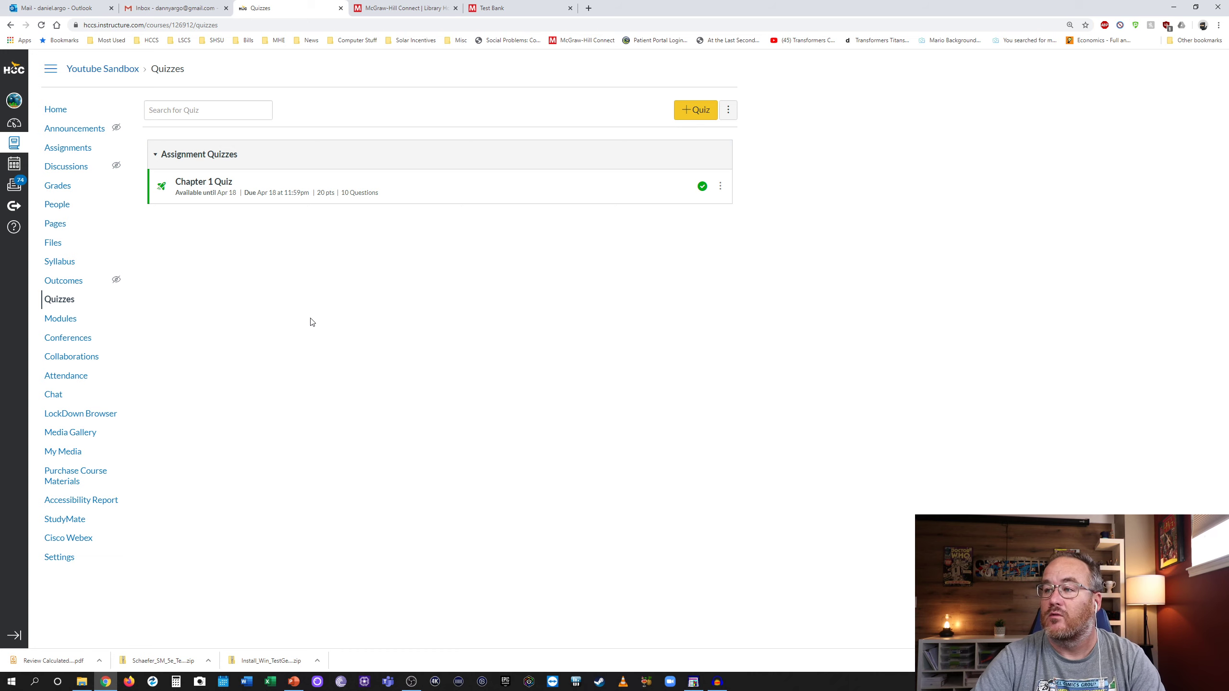
click(729, 113)
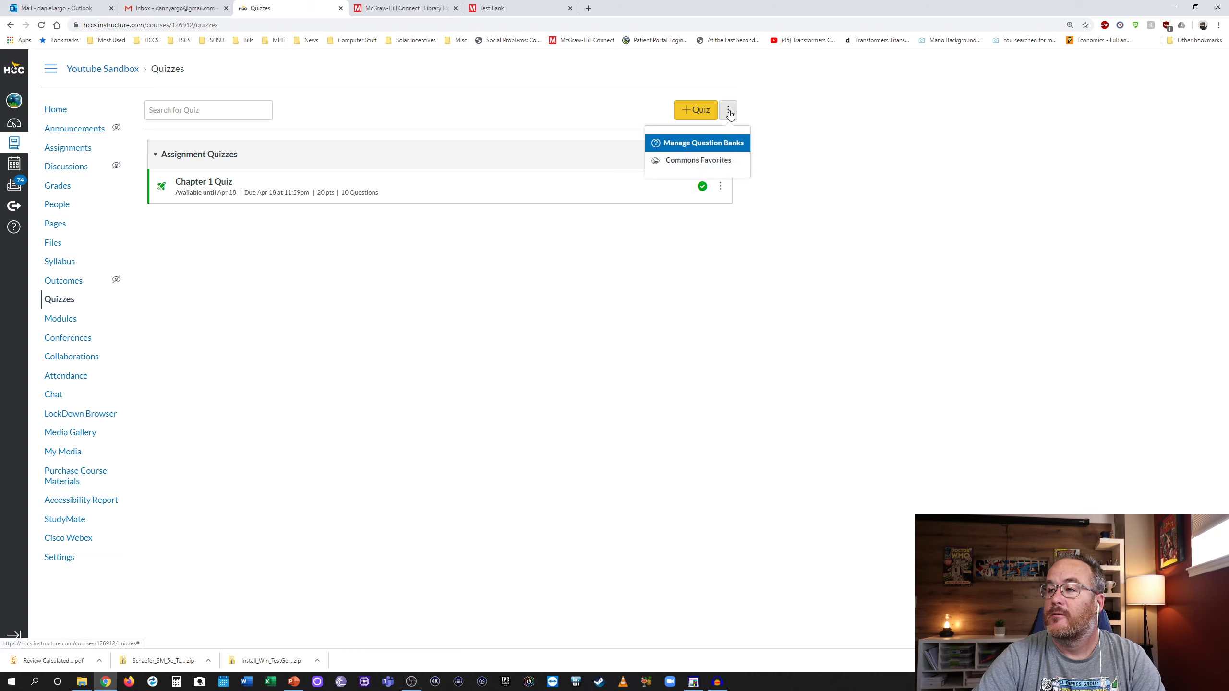
click(703, 145)
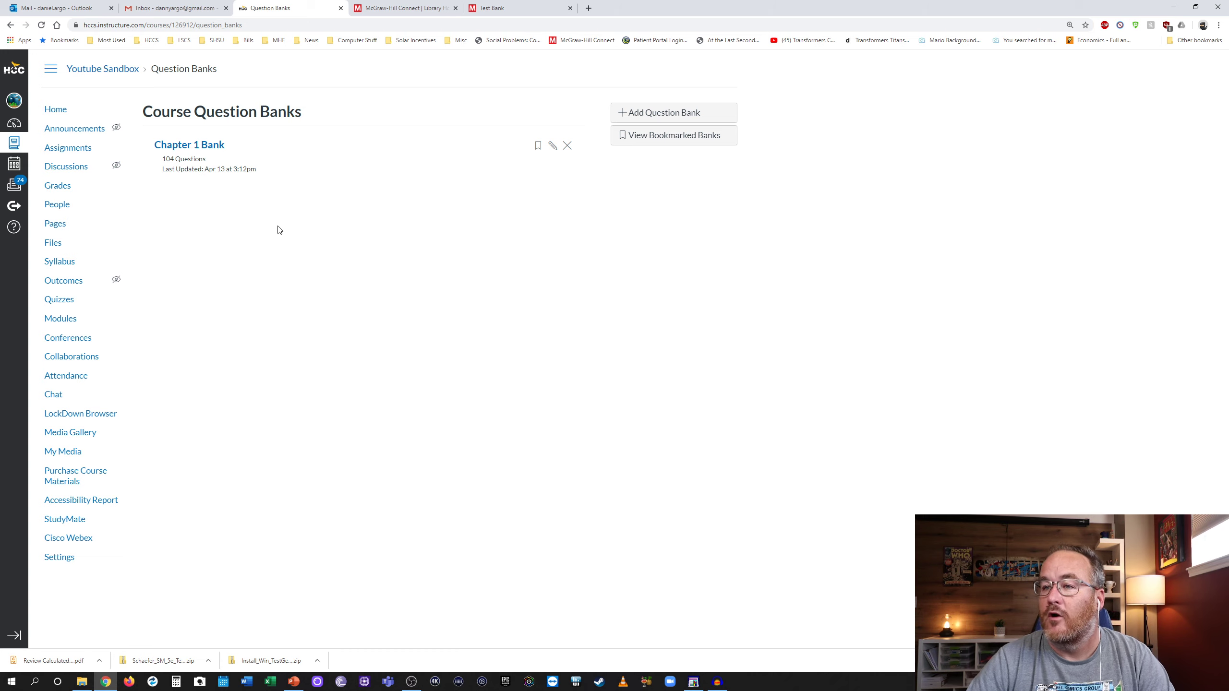
click(672, 115)
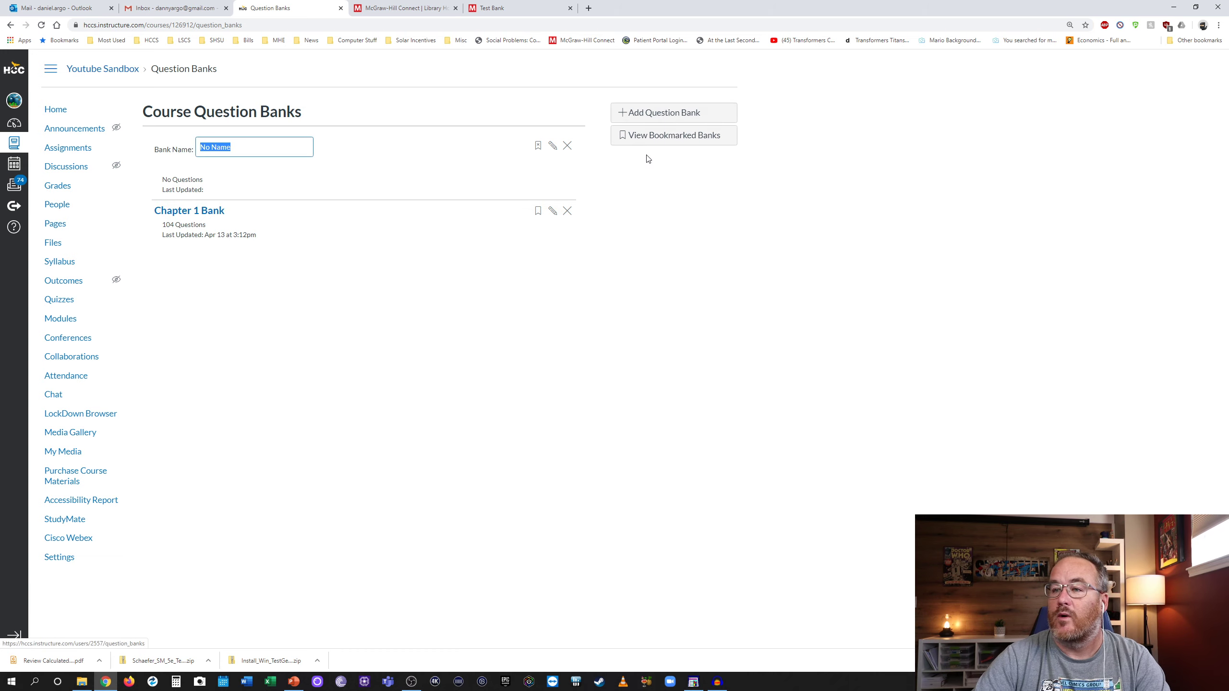
text(Le)
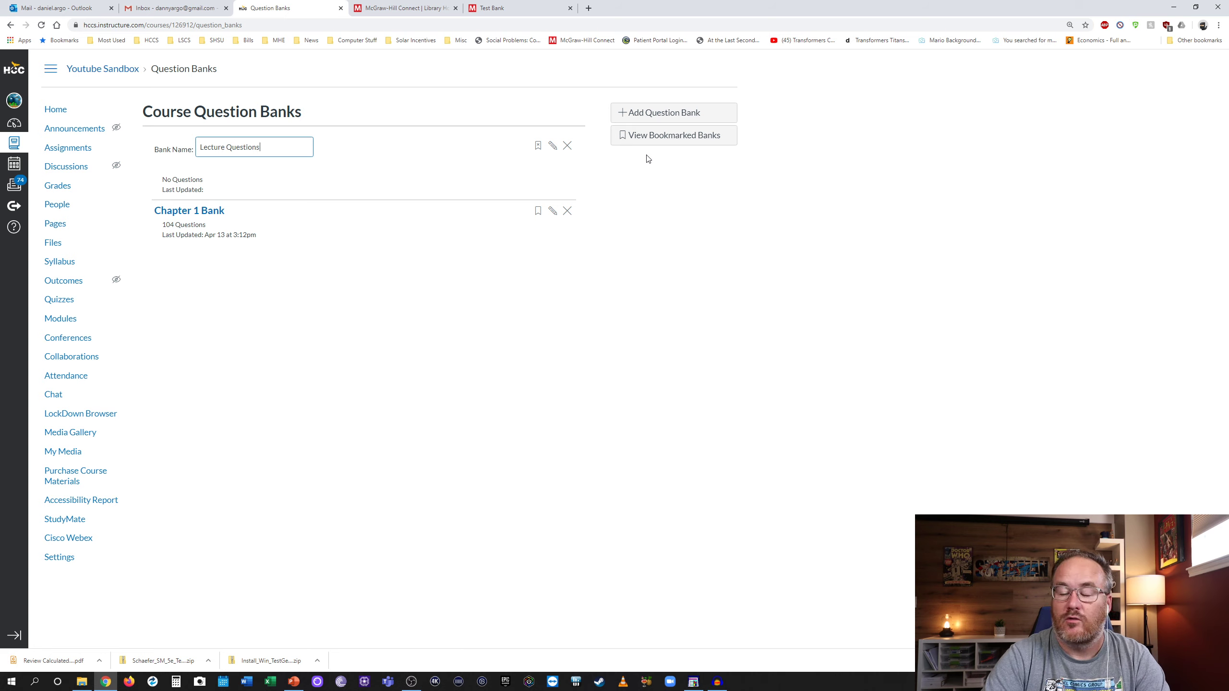
text(cture Questions)
key(Return)
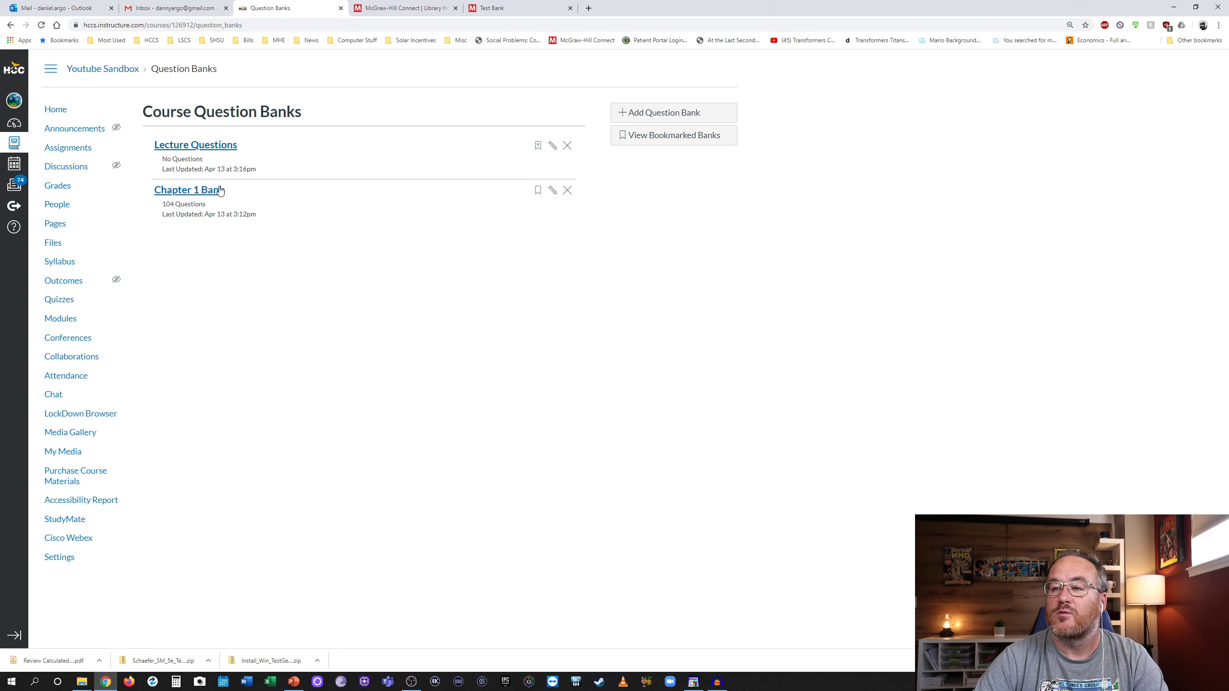